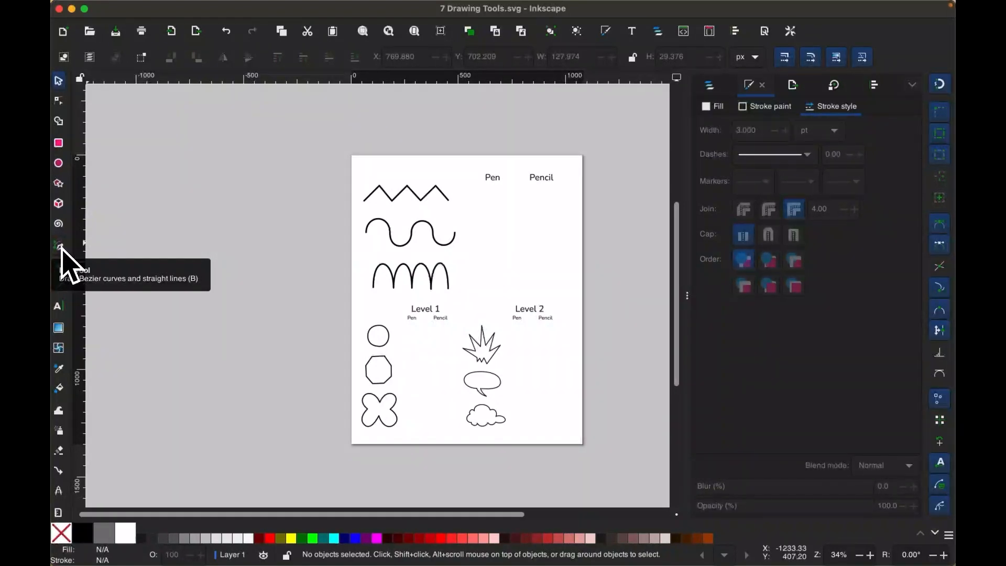
# Activate the Pen tool and set its stroke color to navy blue for new paths.
pyautogui.press('b')
pyautogui.click(60, 245)
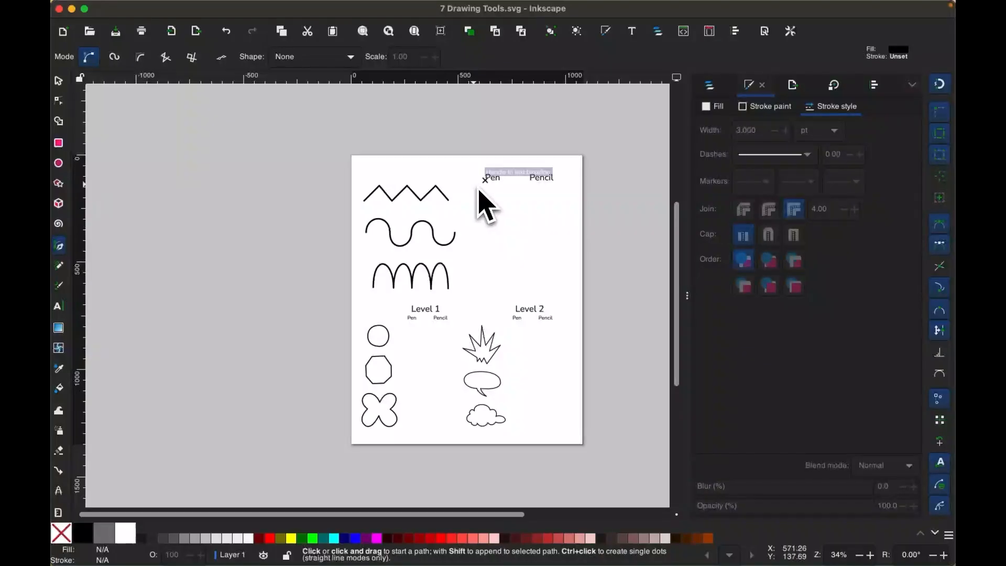
pyautogui.scroll(2, 483, 187)
pyautogui.hscroll(3, 519, 215)
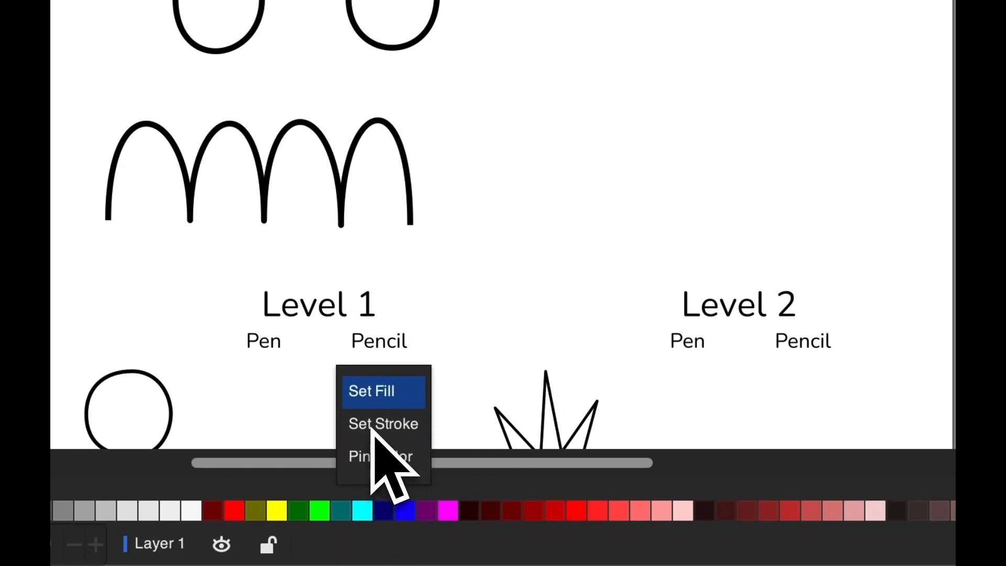
pyautogui.click(373, 434)
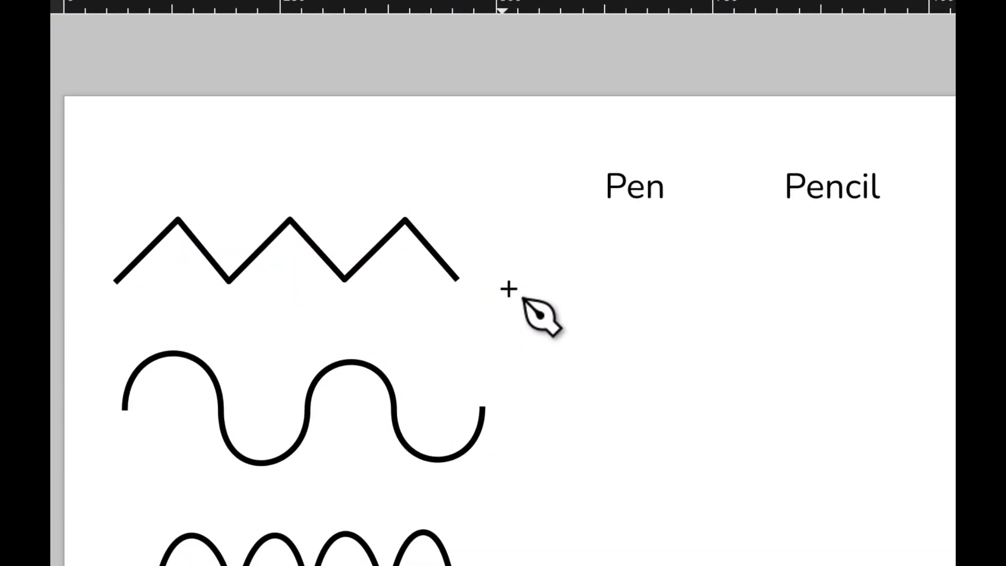
# Draw an open six-segment zigzag with the Pen tool beside the black zigzag, about 292 px wide and 63 px high.
pyautogui.click(382, 219)
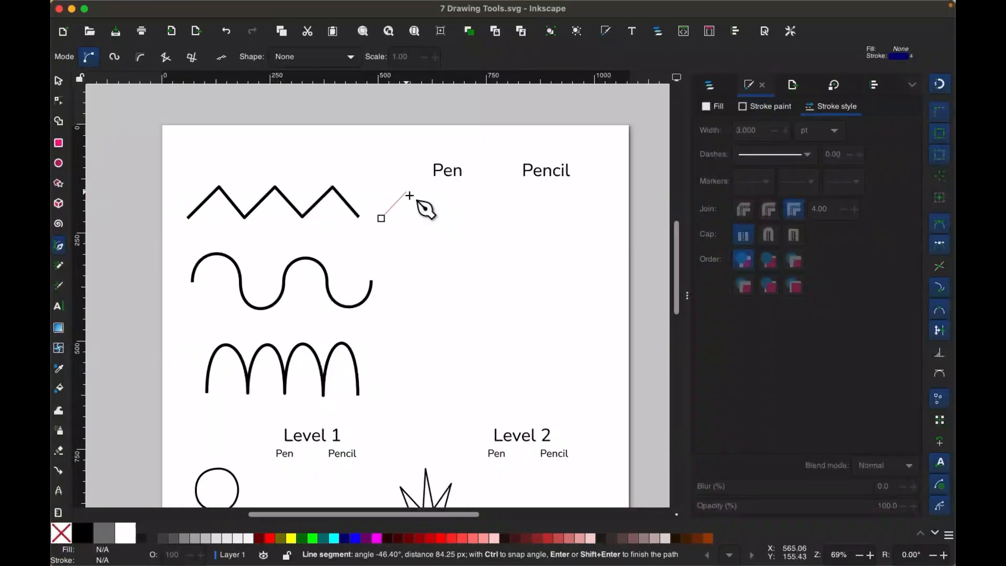
pyautogui.click(407, 194)
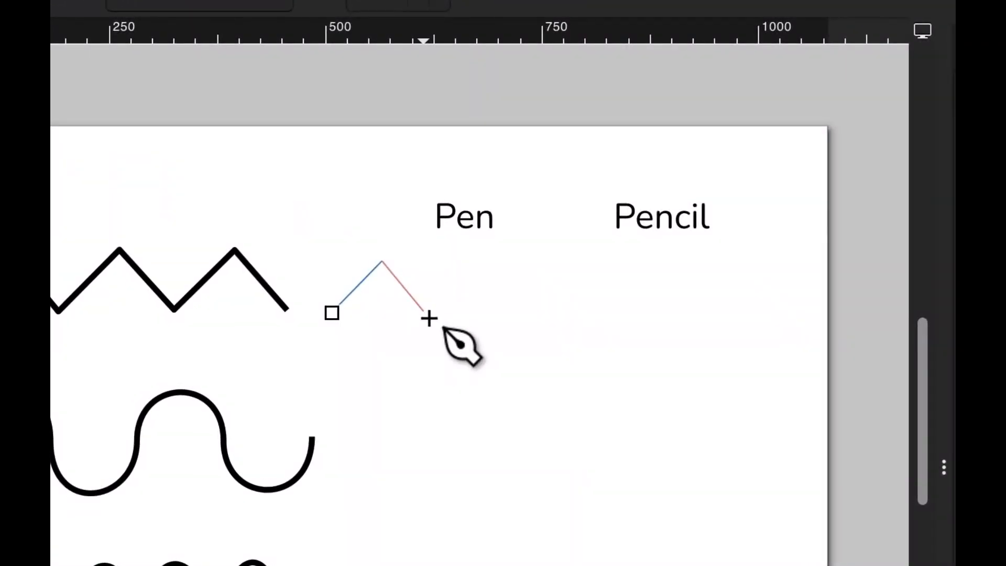
pyautogui.click(428, 220)
pyautogui.click(472, 261)
pyautogui.click(510, 310)
pyautogui.click(542, 250)
pyautogui.click(549, 264)
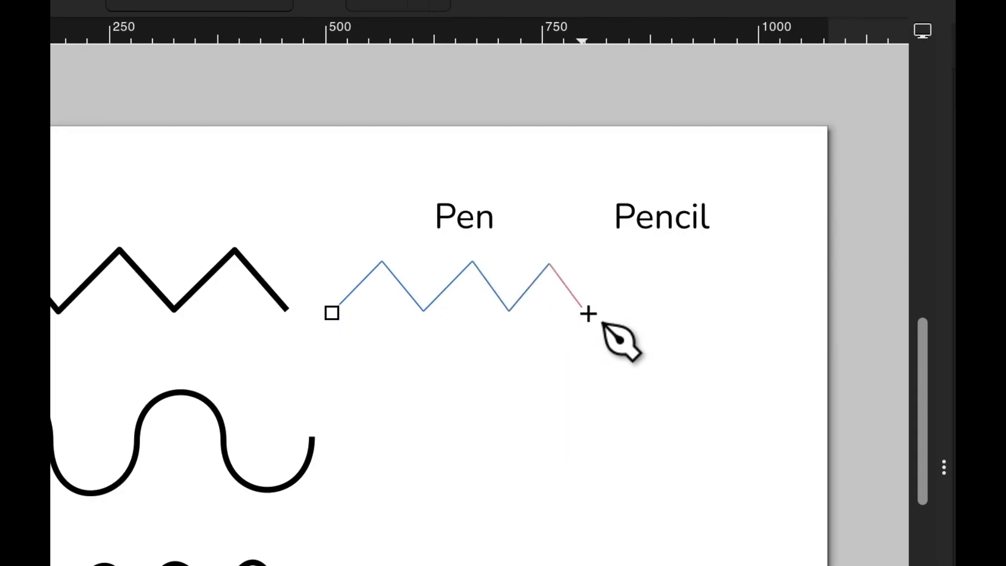
pyautogui.click(582, 308)
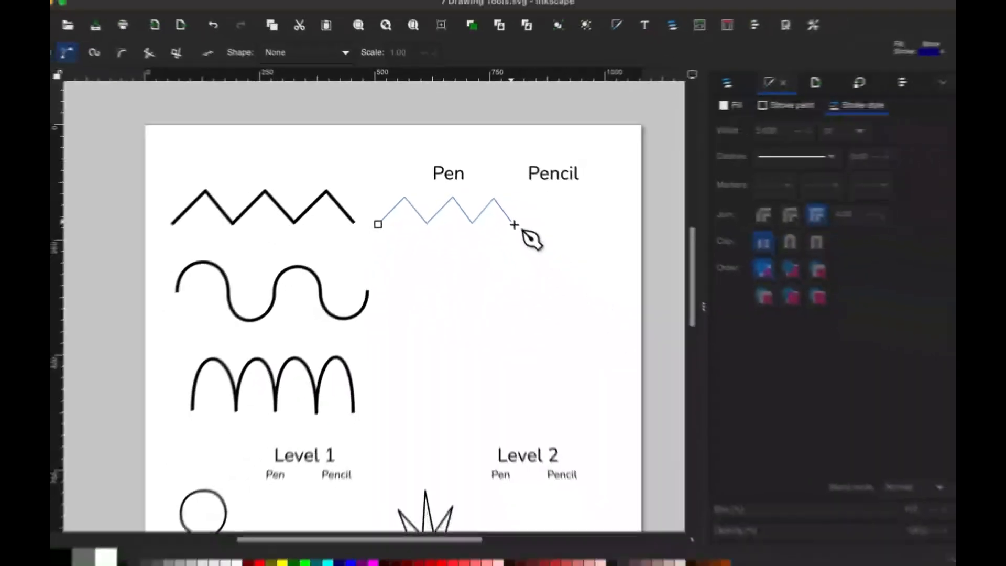
pyautogui.press('s')
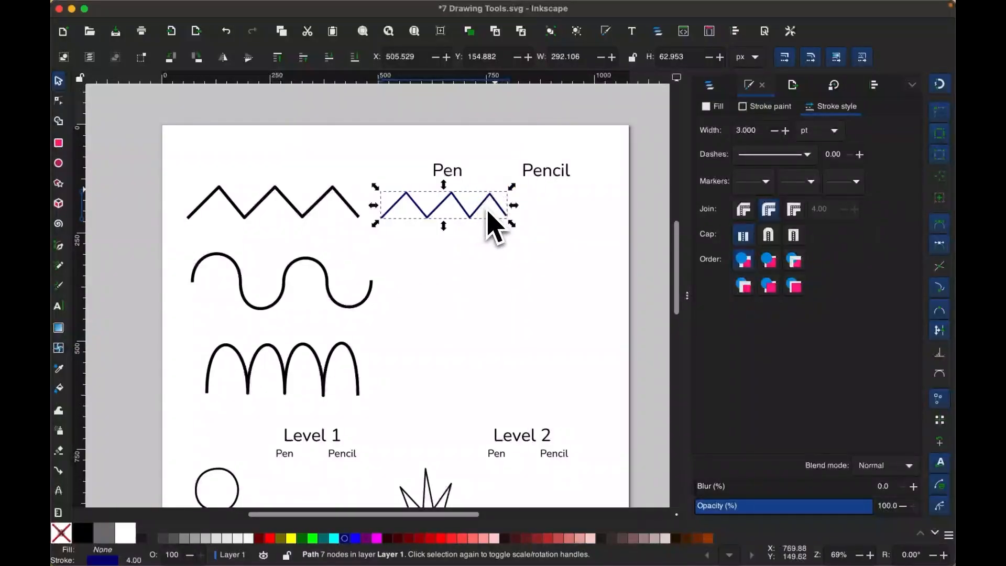
pyautogui.press('Escape')
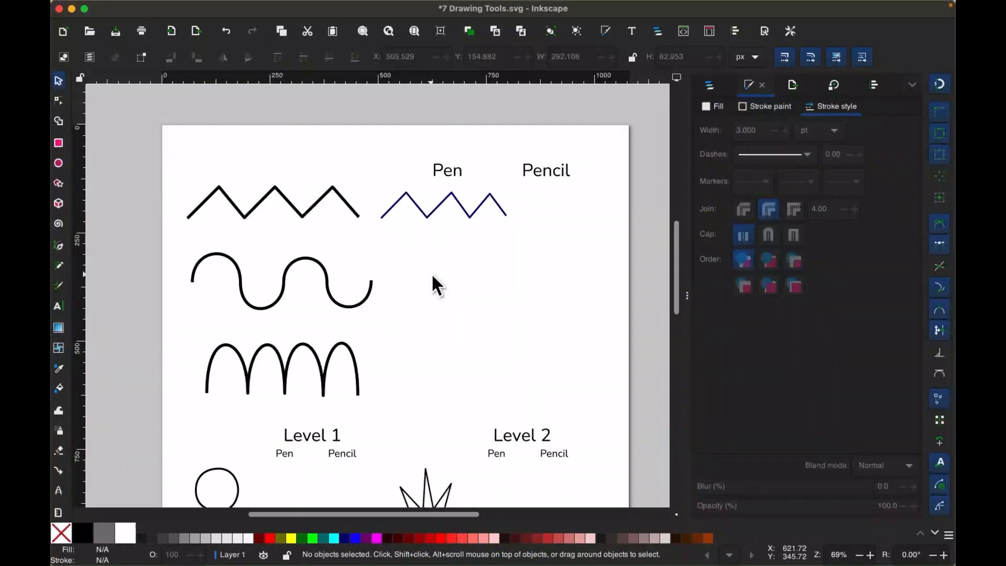
# Examine the corner nodes of the blue zigzag with the Node tool.
pyautogui.press('b')
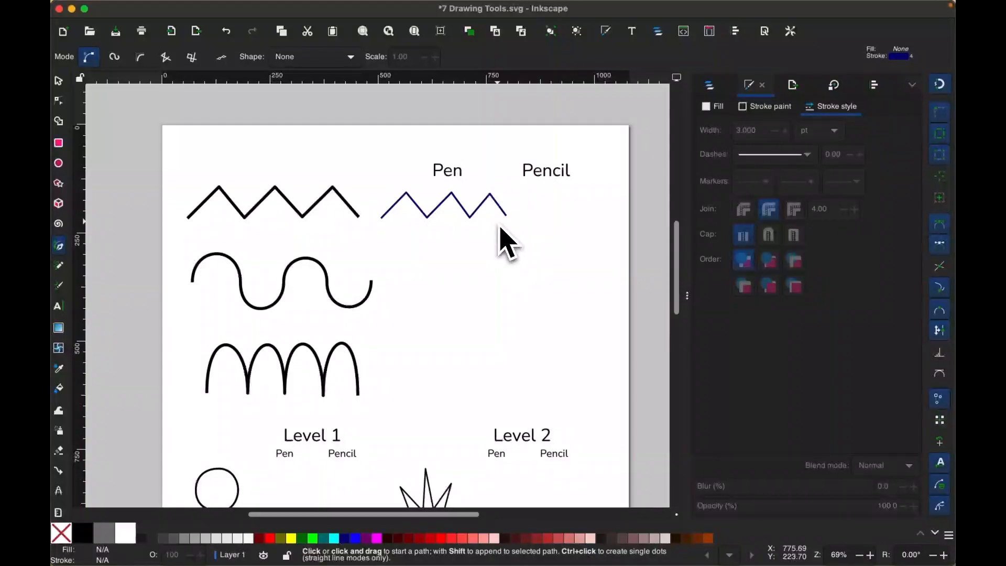
pyautogui.press('n')
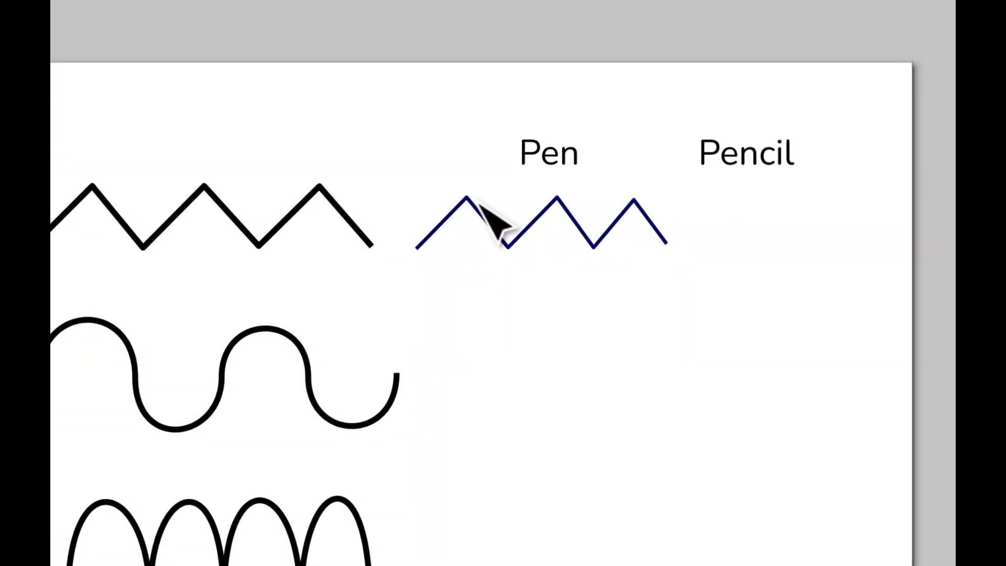
pyautogui.click(431, 197)
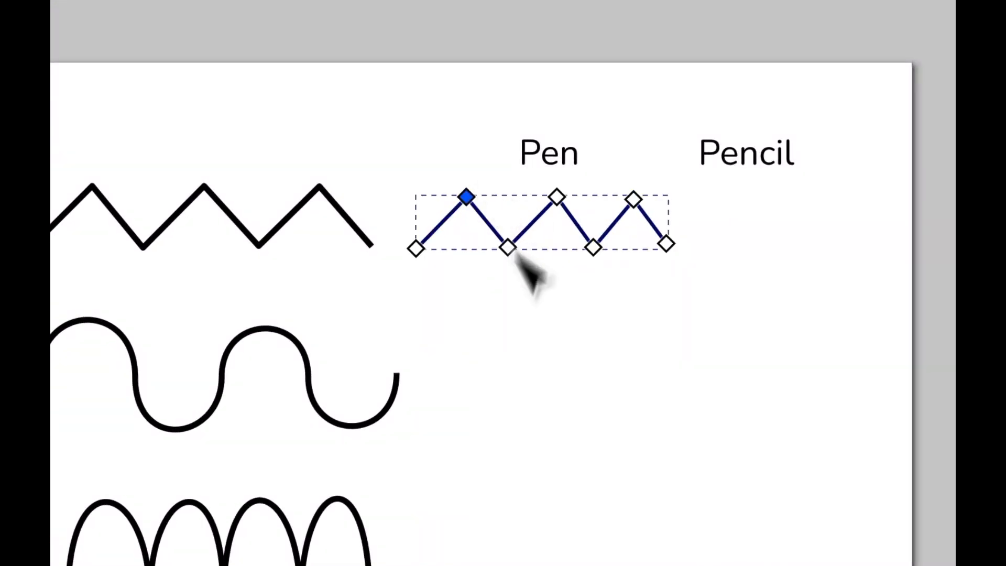
pyautogui.click(502, 420)
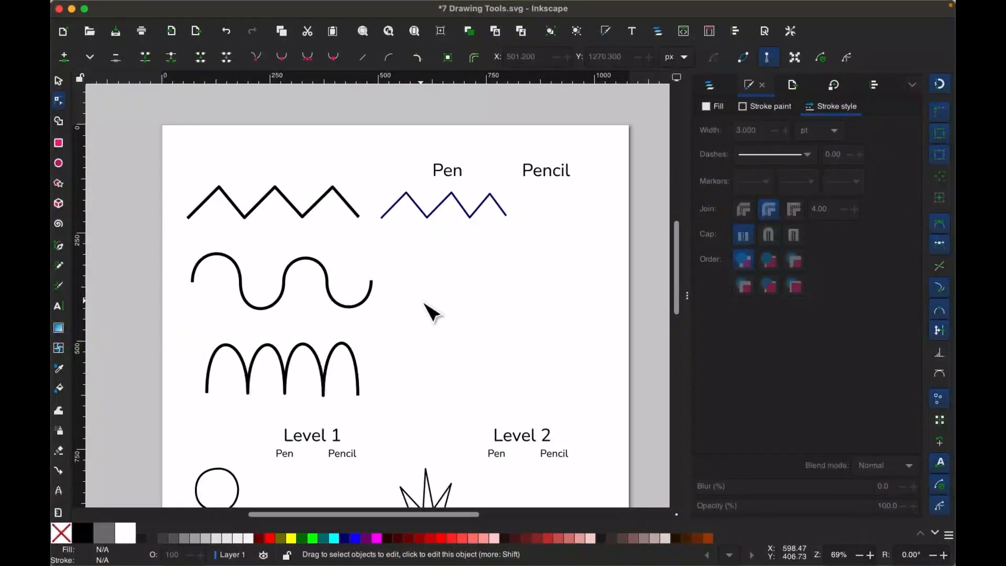
# Draw the first crest and trough of a smooth wave with the Pen tool, beside the black wavy line.
pyautogui.press('b')
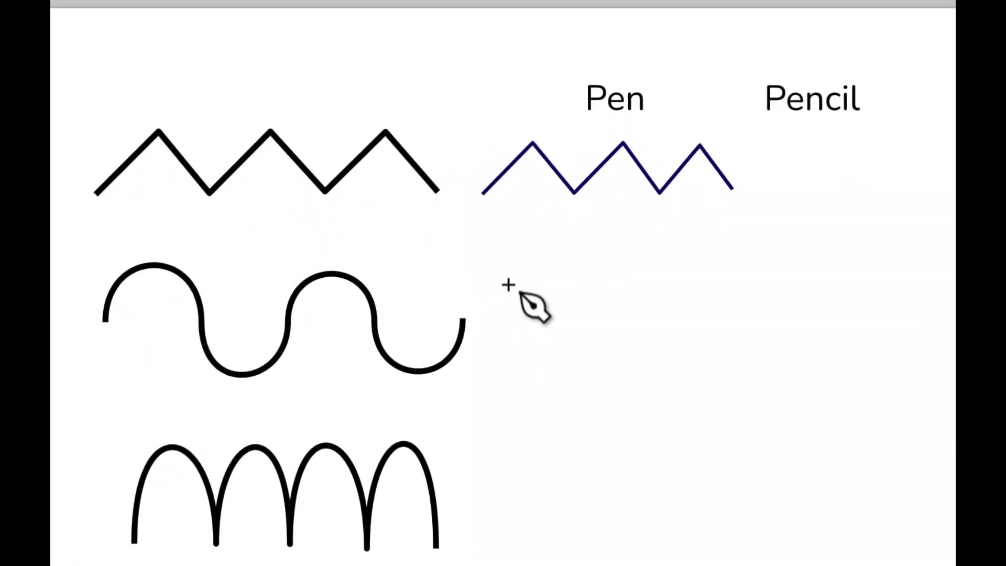
pyautogui.moveTo(391, 282); pyautogui.dragTo(391, 262)
pyautogui.moveTo(507, 268); pyautogui.dragTo(509, 279)
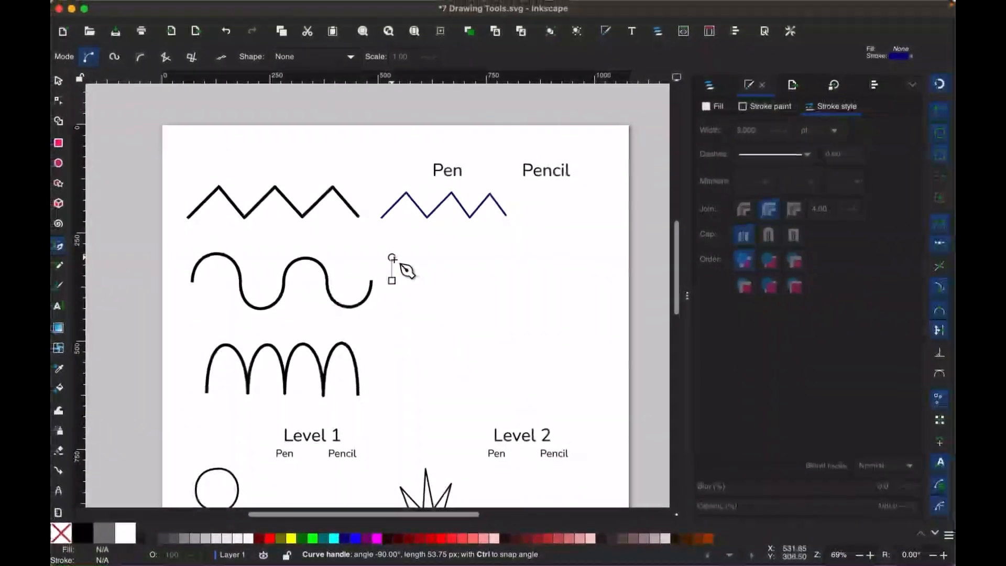
pyautogui.moveTo(393, 259); pyautogui.dragTo(392, 265)
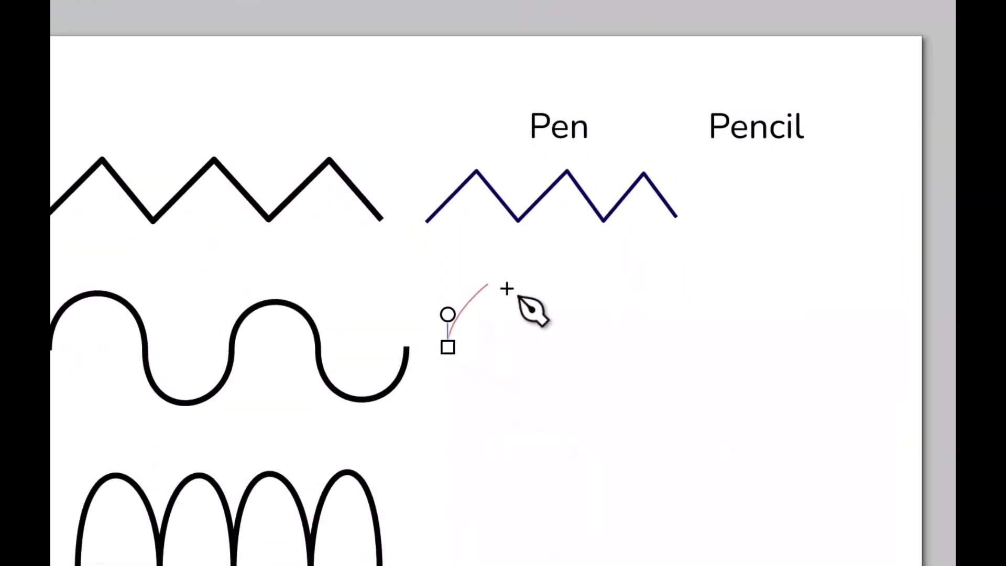
pyautogui.moveTo(488, 284); pyautogui.dragTo(519, 285)
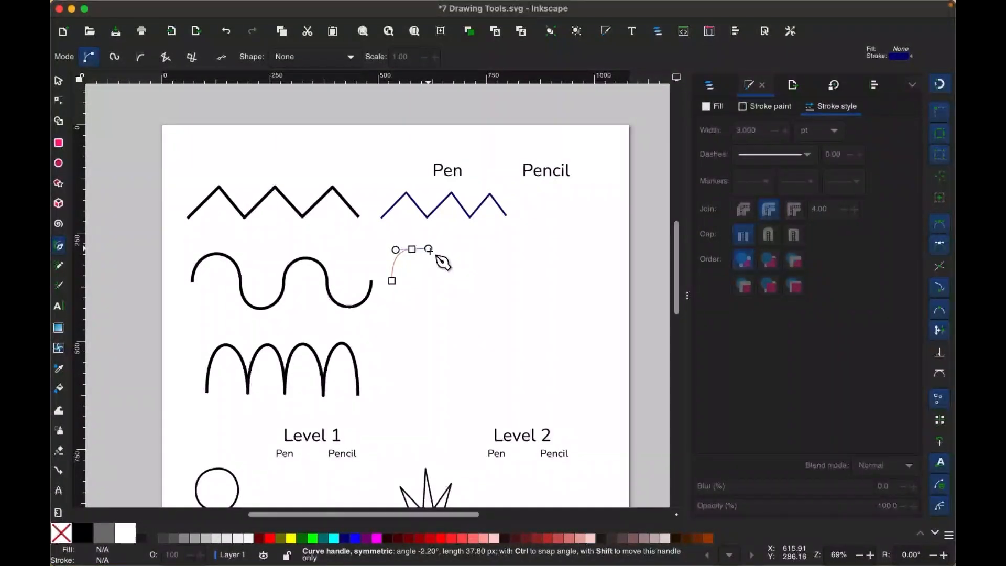
pyautogui.moveTo(442, 261); pyautogui.dragTo(442, 262)
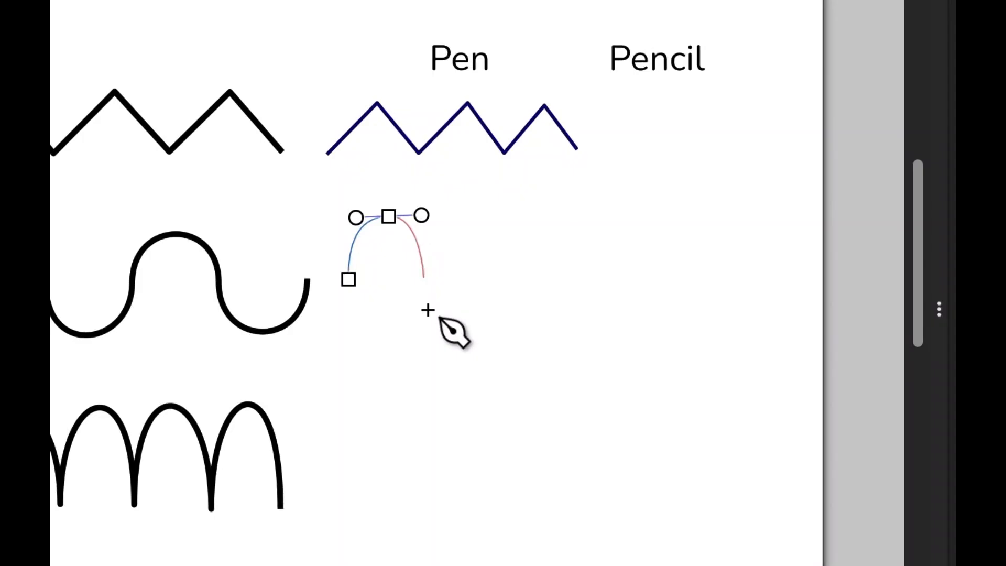
pyautogui.moveTo(430, 280); pyautogui.dragTo(429, 324)
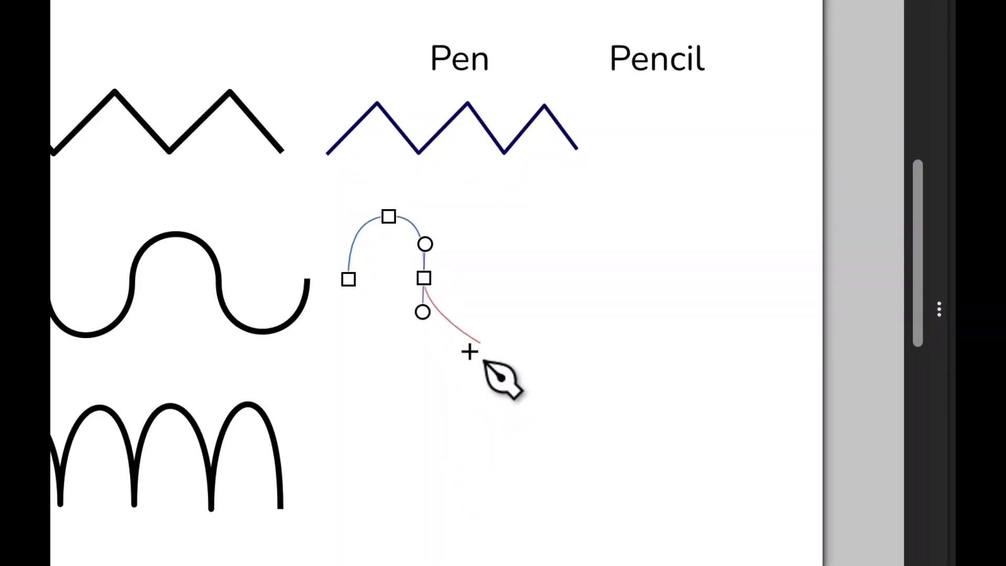
pyautogui.moveTo(463, 346); pyautogui.dragTo(496, 349)
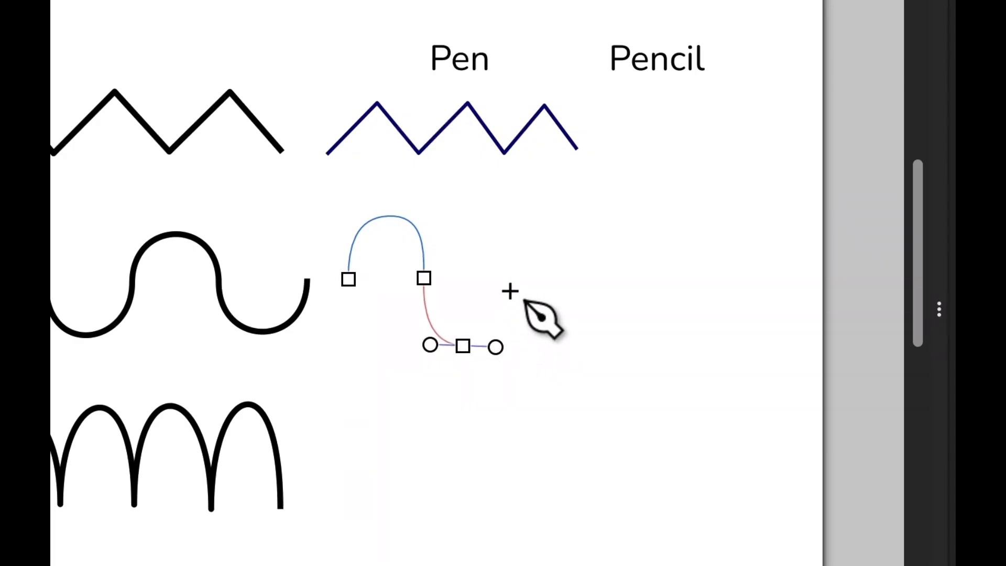
pyautogui.moveTo(502, 275); pyautogui.dragTo(504, 255)
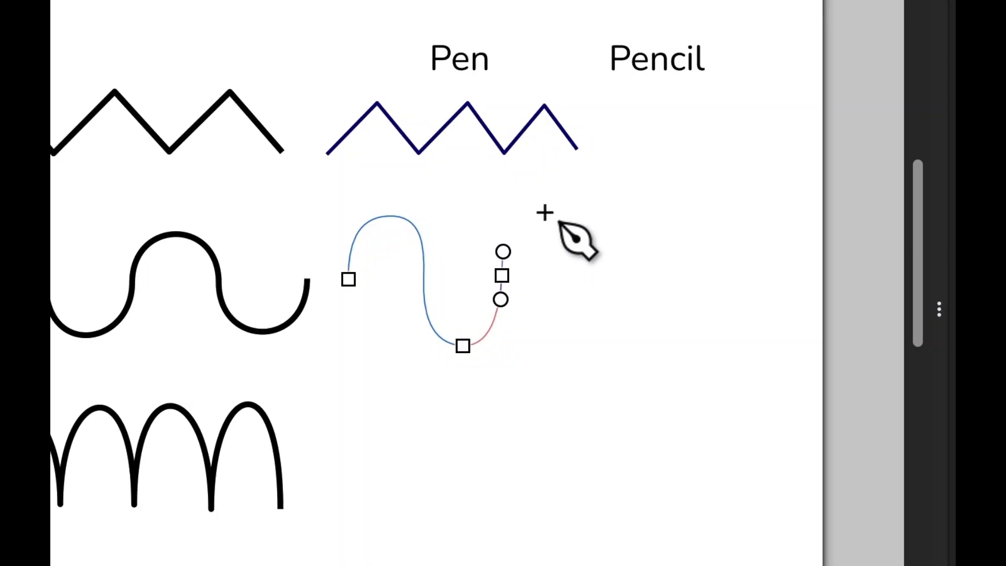
# Continue the wave with a second crest and trough of smooth nodes and finish the open path.
pyautogui.moveTo(545, 205); pyautogui.dragTo(530, 276)
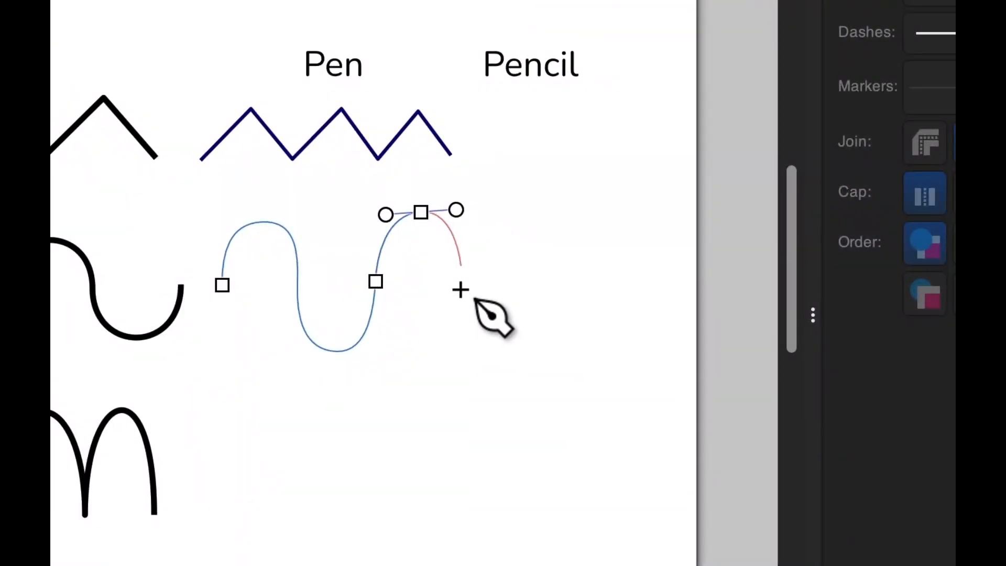
pyautogui.moveTo(460, 295); pyautogui.dragTo(458, 326)
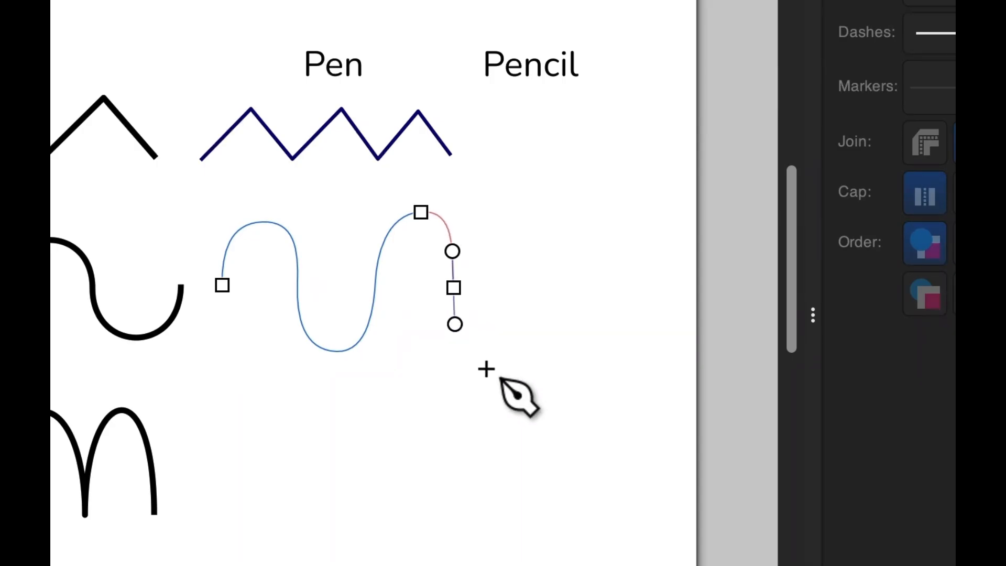
pyautogui.moveTo(487, 353); pyautogui.dragTo(522, 361)
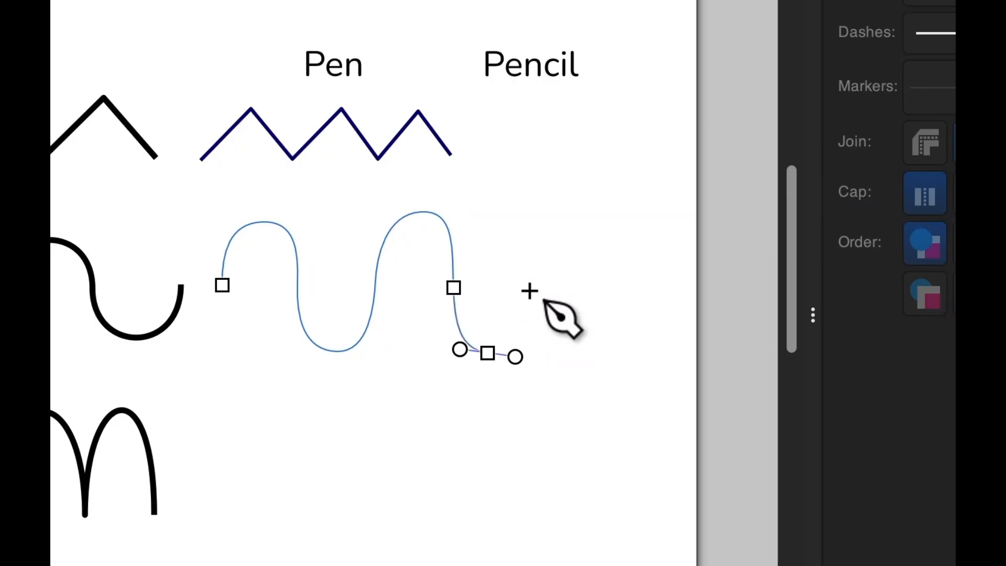
pyautogui.moveTo(524, 285); pyautogui.dragTo(525, 255)
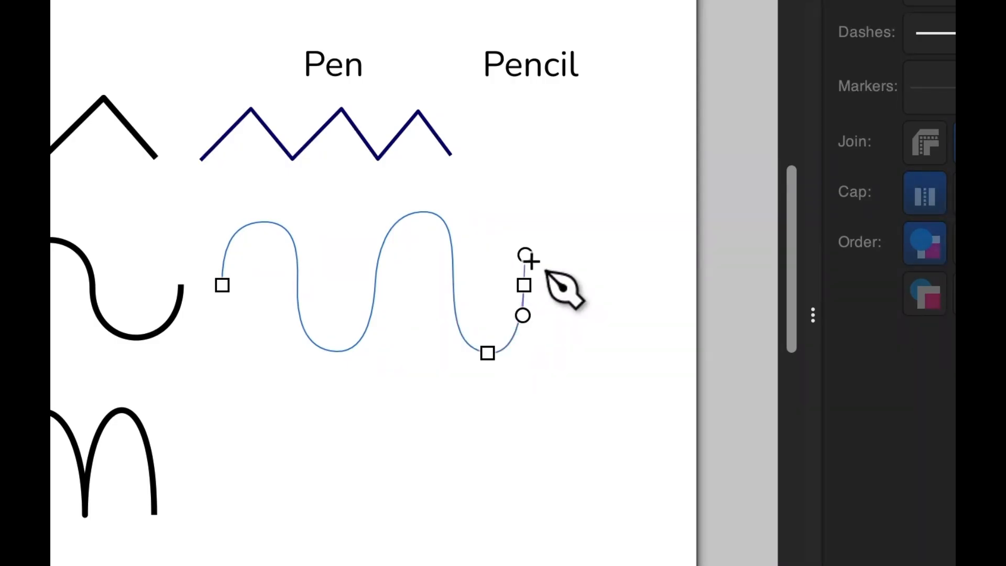
pyautogui.press('s')
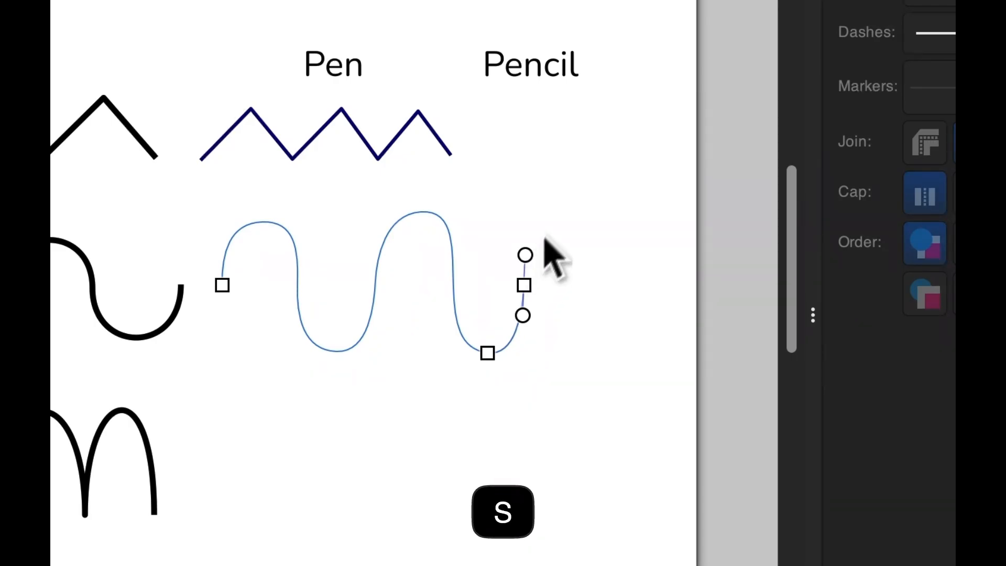
# Scale the blue wave down to about 265 px wide and 112 px high so it fits below the blue zigzag.
pyautogui.moveTo(540, 205); pyautogui.dragTo(481, 245)
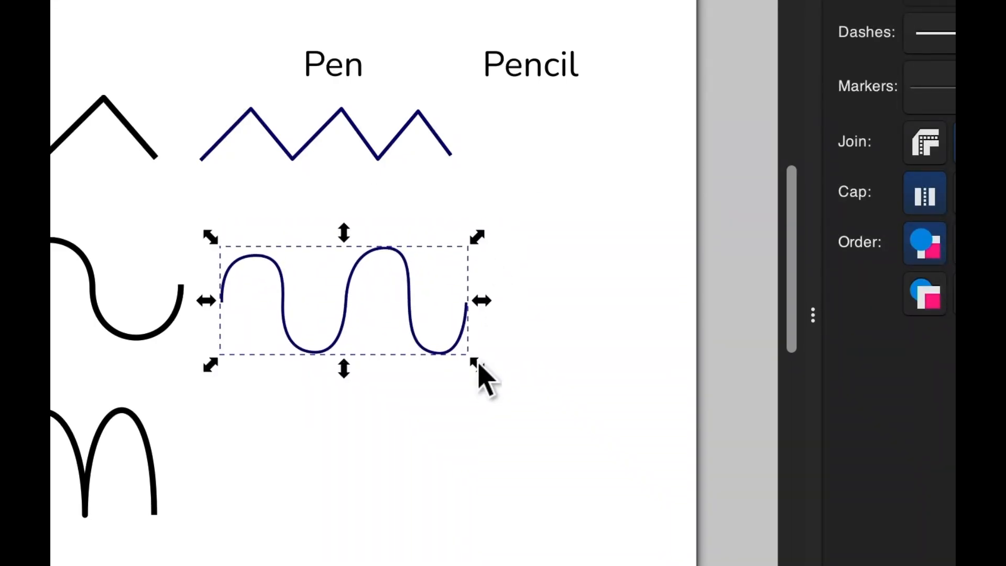
pyautogui.moveTo(461, 350); pyautogui.dragTo(444, 339)
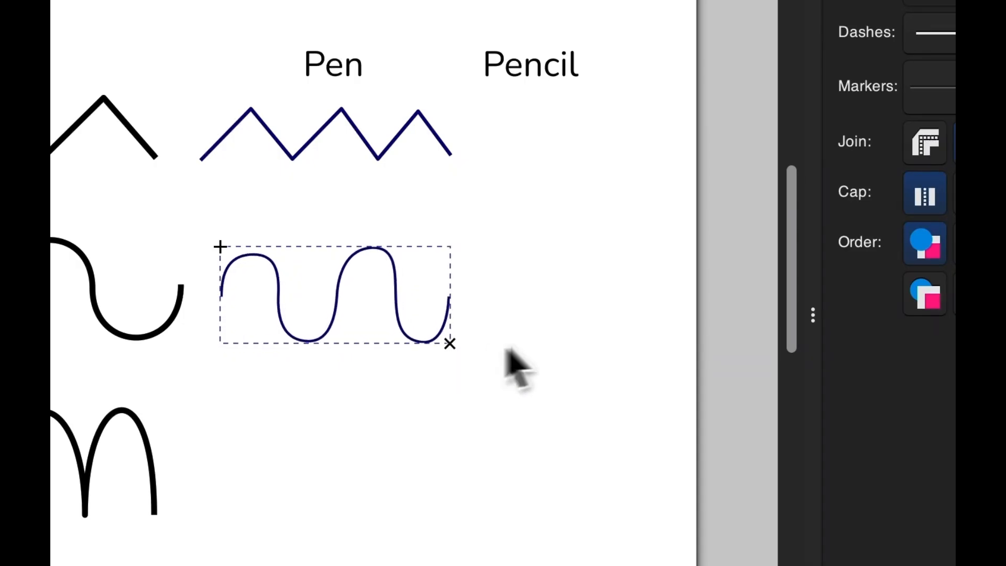
pyautogui.press('Escape')
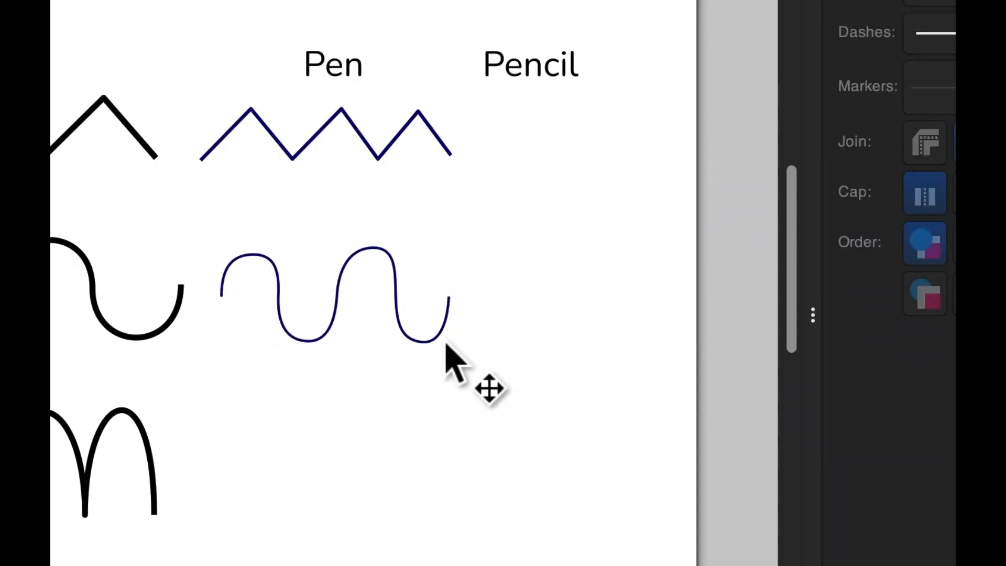
pyautogui.click(444, 342)
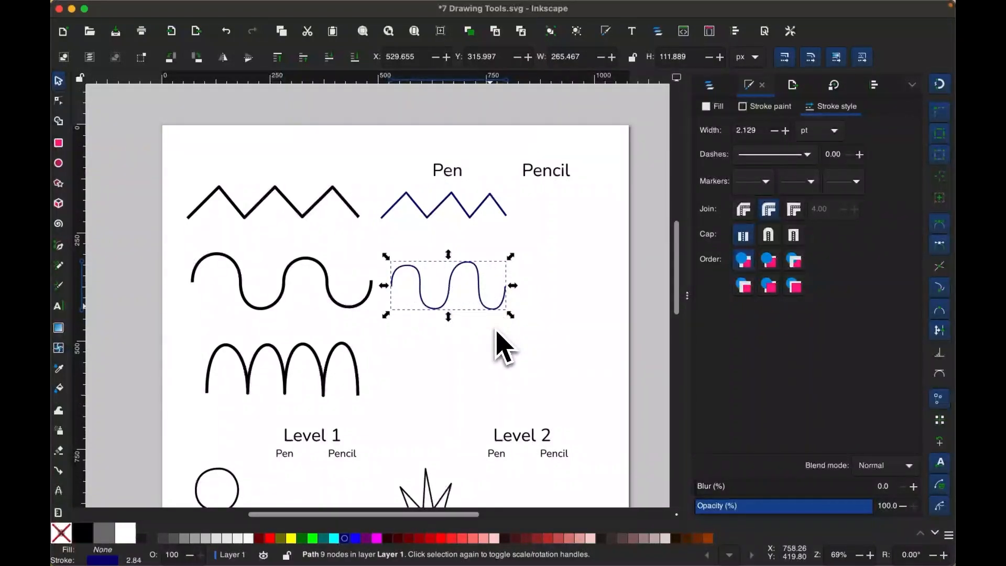
pyautogui.scroll(3, 496, 344)
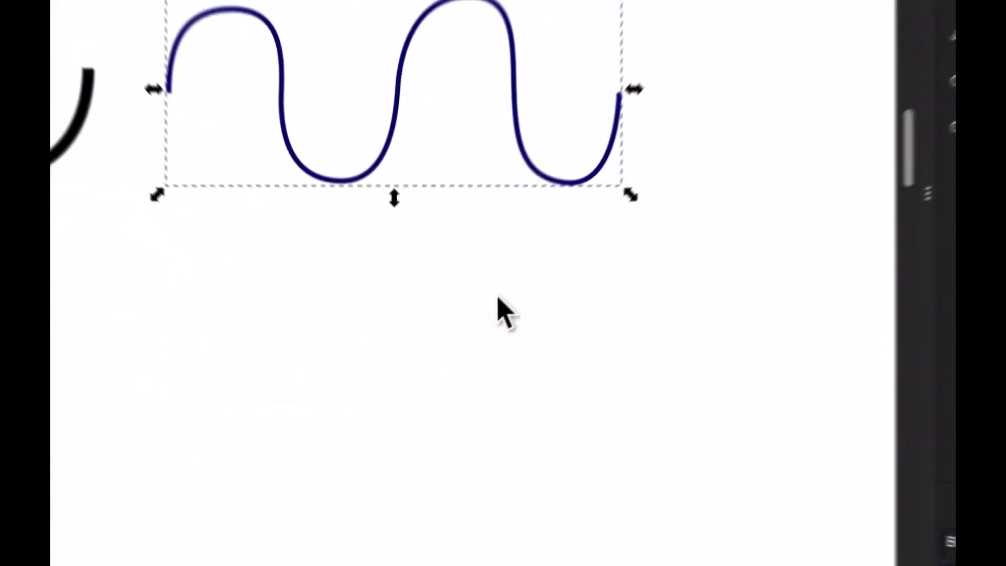
pyautogui.click(498, 298)
# Draw the first arch with the Pen tool beside the black arches, pulling its base node's outgoing handle upward to make a cusp.
pyautogui.scroll(-1, 498, 297)
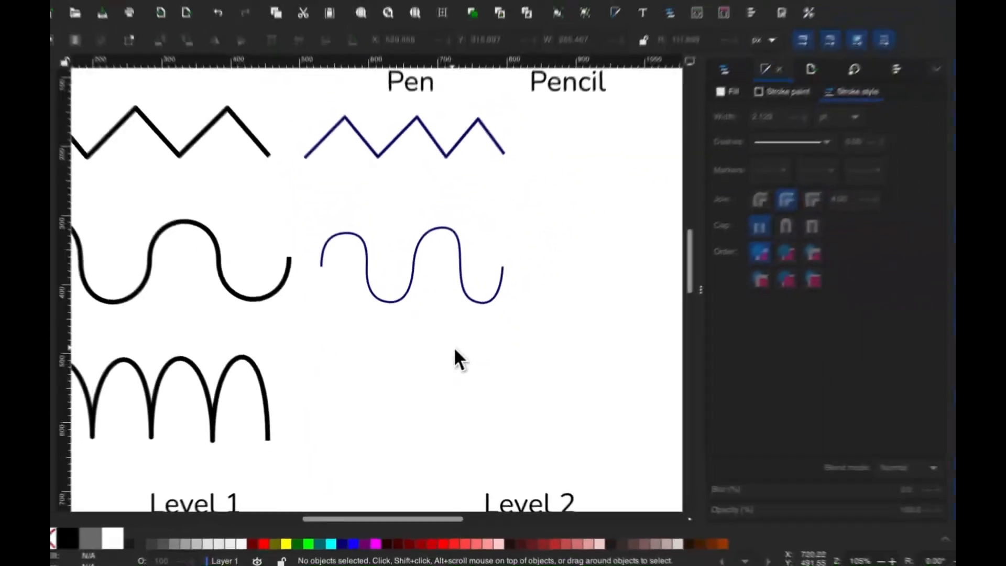
pyautogui.scroll(-2, 508, 288)
pyautogui.scroll(-2, 509, 288)
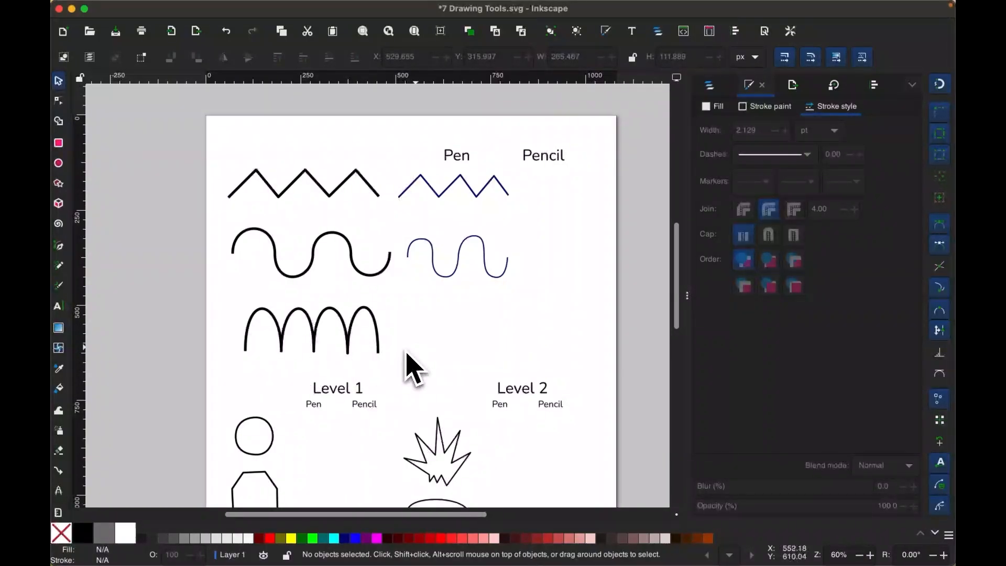
pyautogui.press('b')
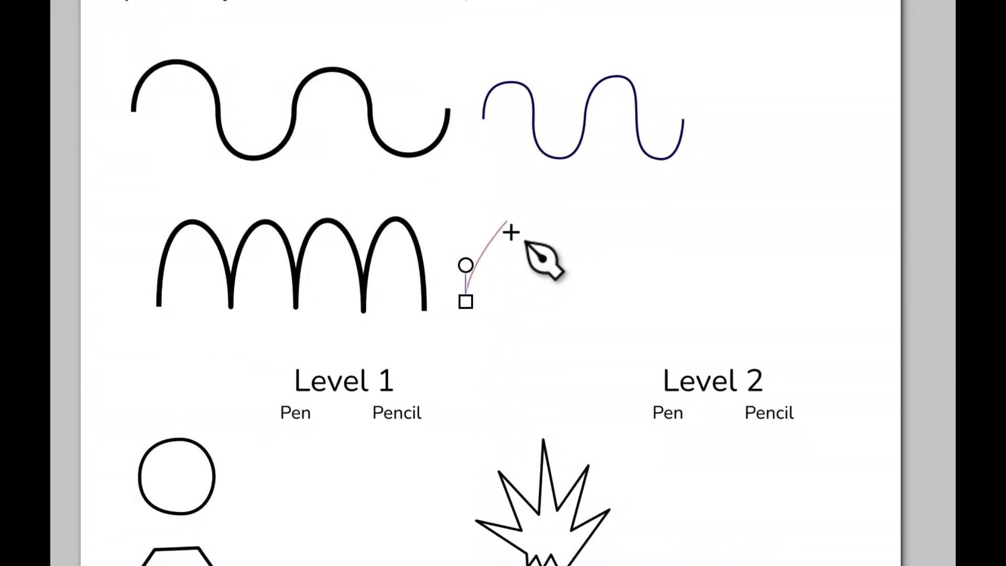
pyautogui.moveTo(503, 227); pyautogui.dragTo(540, 229)
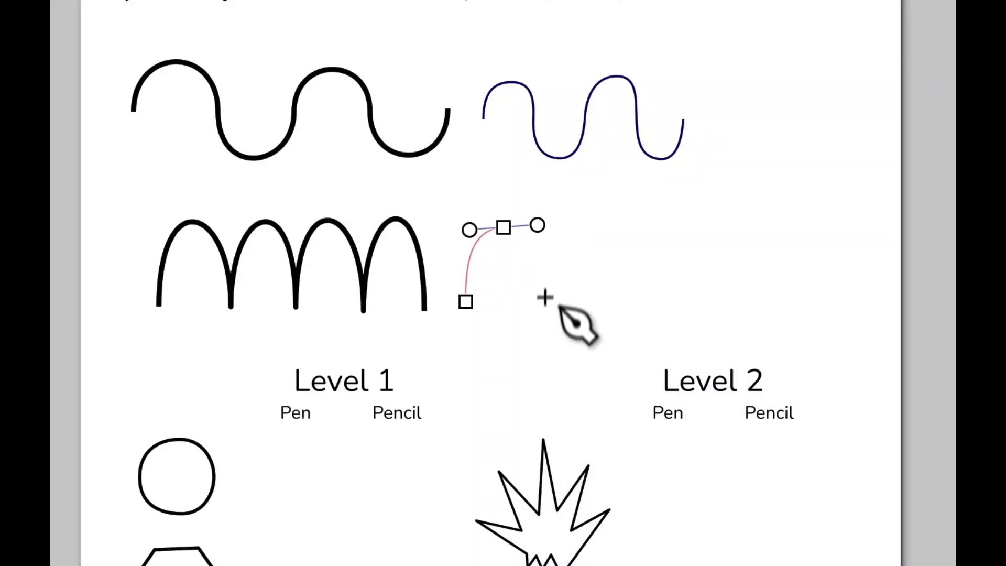
pyautogui.moveTo(535, 311); pyautogui.dragTo(534, 348)
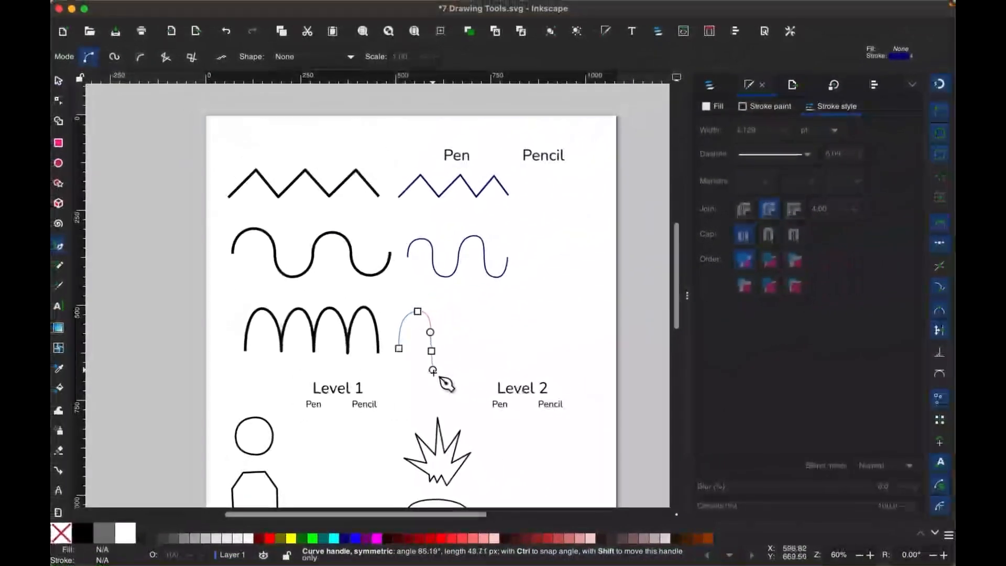
pyautogui.moveTo(433, 370); pyautogui.dragTo(433, 372)
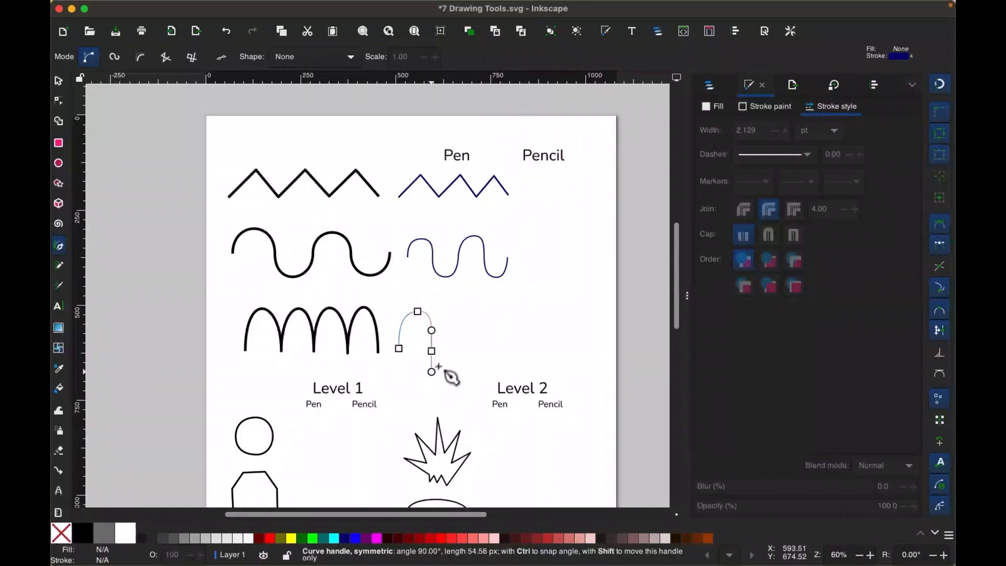
pyautogui.moveTo(446, 335); pyautogui.dragTo(443, 332)
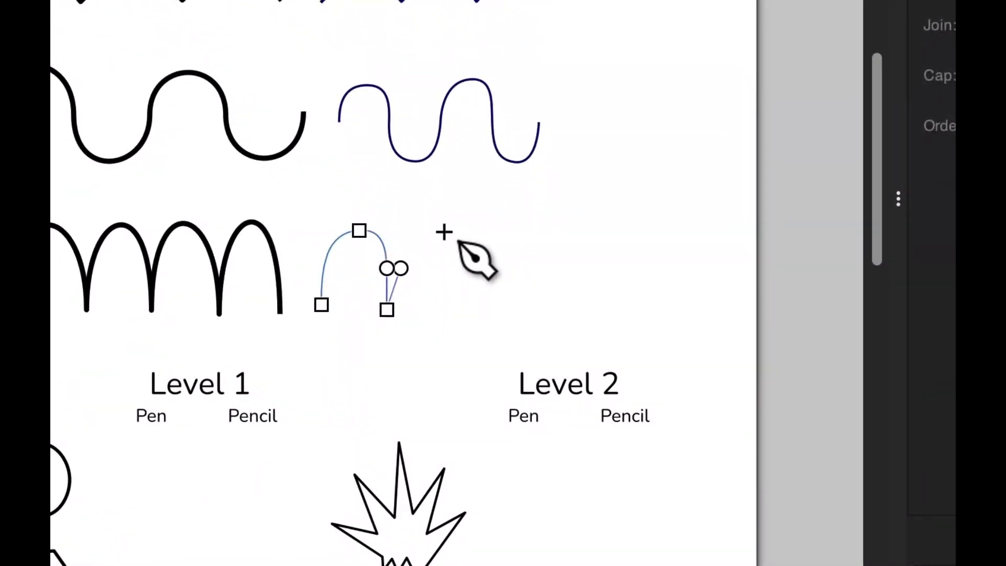
# Add a second arch to the path with a smooth crest and a cusp at its base.
pyautogui.moveTo(438, 224); pyautogui.dragTo(484, 227)
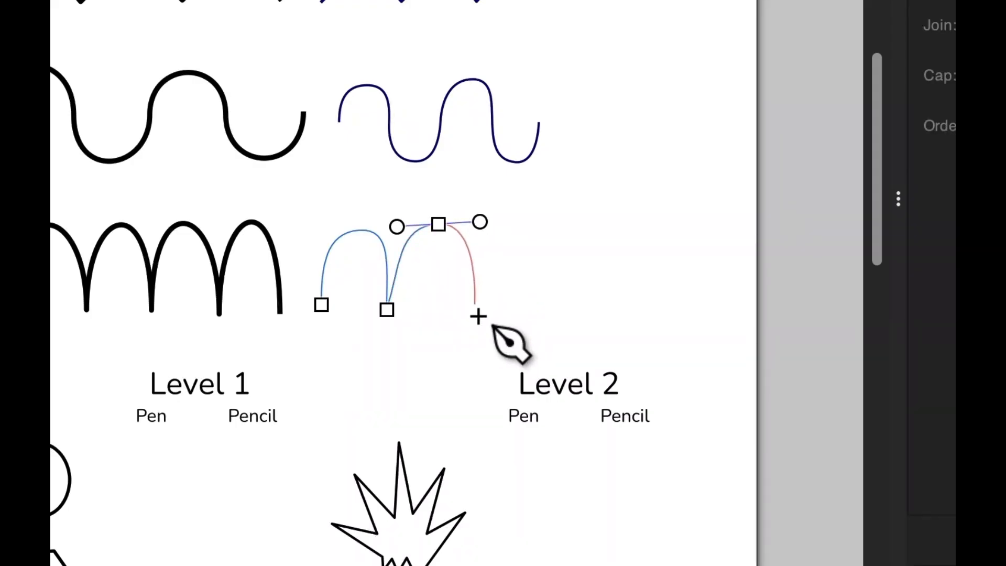
pyautogui.moveTo(471, 310); pyautogui.dragTo(483, 330)
pyautogui.moveTo(490, 282); pyautogui.dragTo(487, 274)
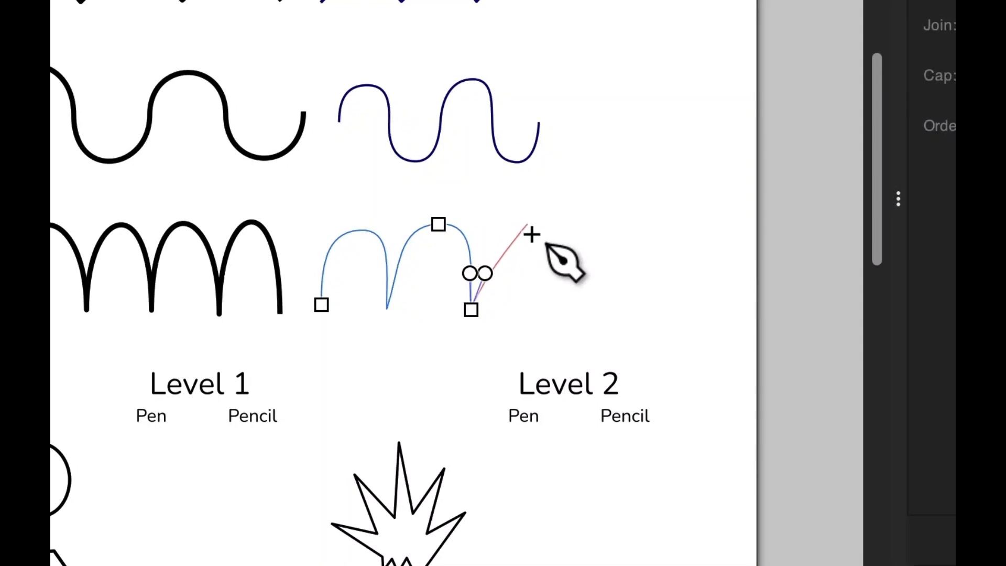
# Add a third arch with a smooth crest and vertical descent, and finish the open path.
pyautogui.moveTo(525, 228); pyautogui.dragTo(572, 228)
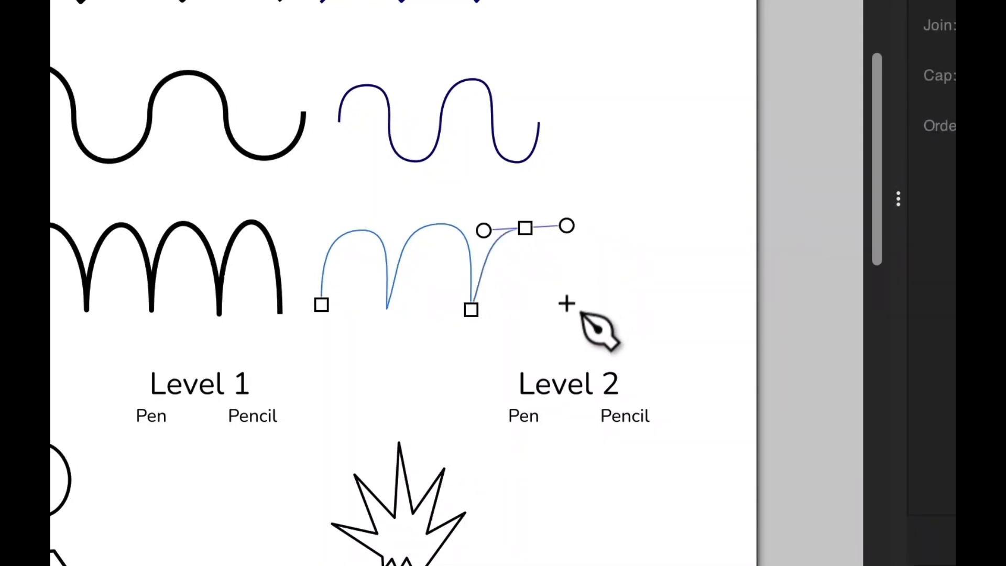
pyautogui.moveTo(557, 311); pyautogui.dragTo(558, 341)
pyautogui.moveTo(587, 267); pyautogui.dragTo(603, 345)
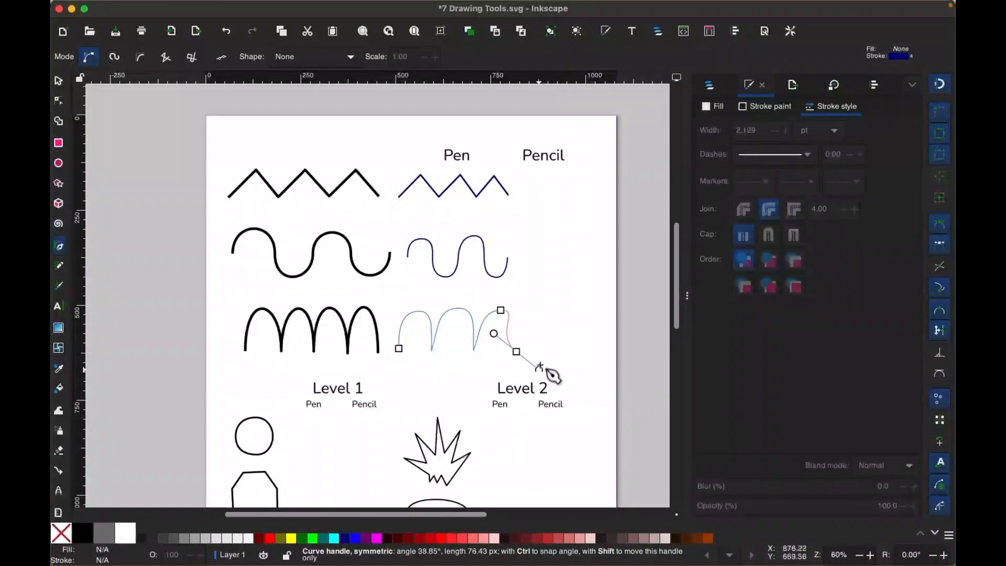
pyautogui.moveTo(539, 366); pyautogui.dragTo(540, 336)
pyautogui.moveTo(524, 378); pyautogui.dragTo(521, 375)
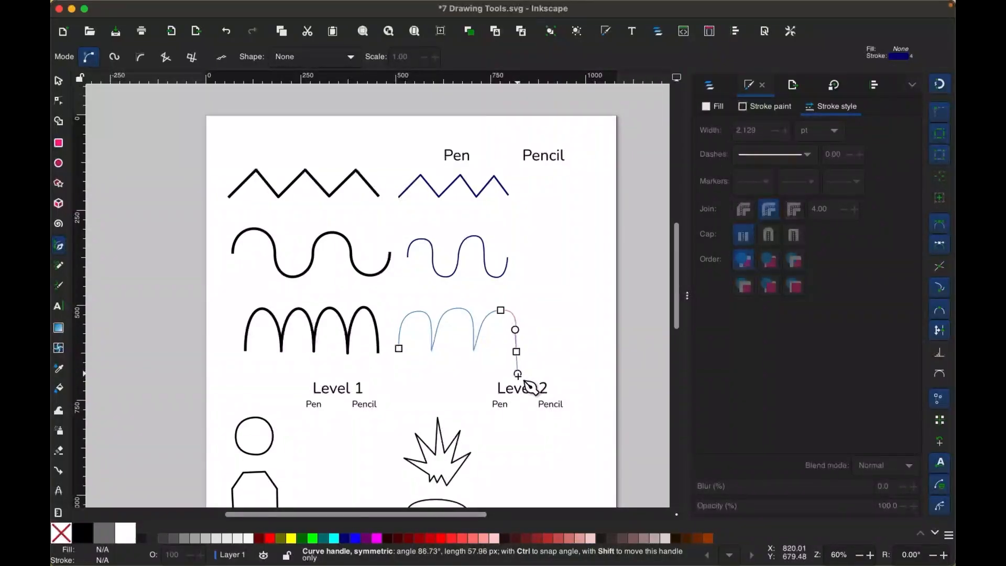
pyautogui.moveTo(532, 332); pyautogui.dragTo(531, 329)
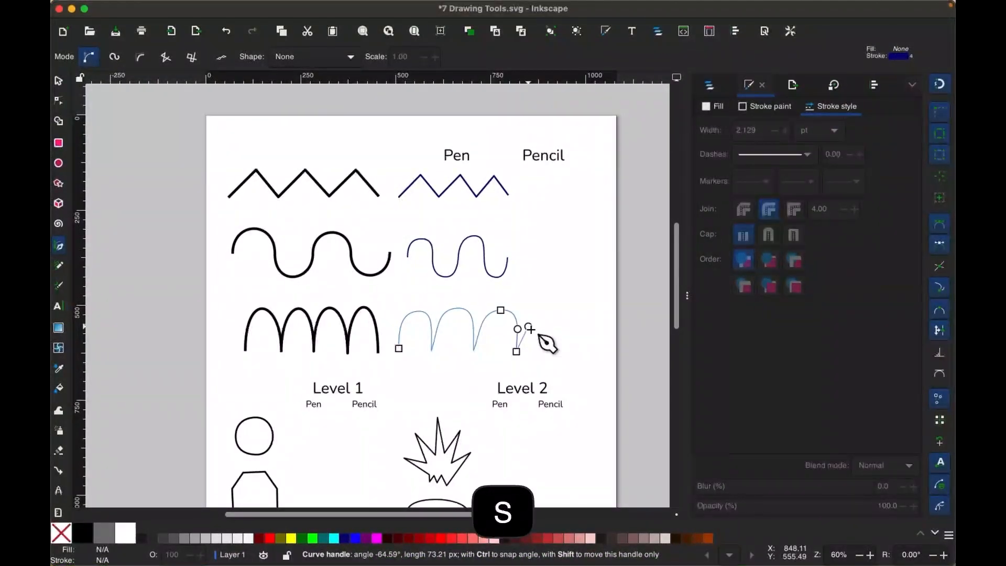
pyautogui.press('s')
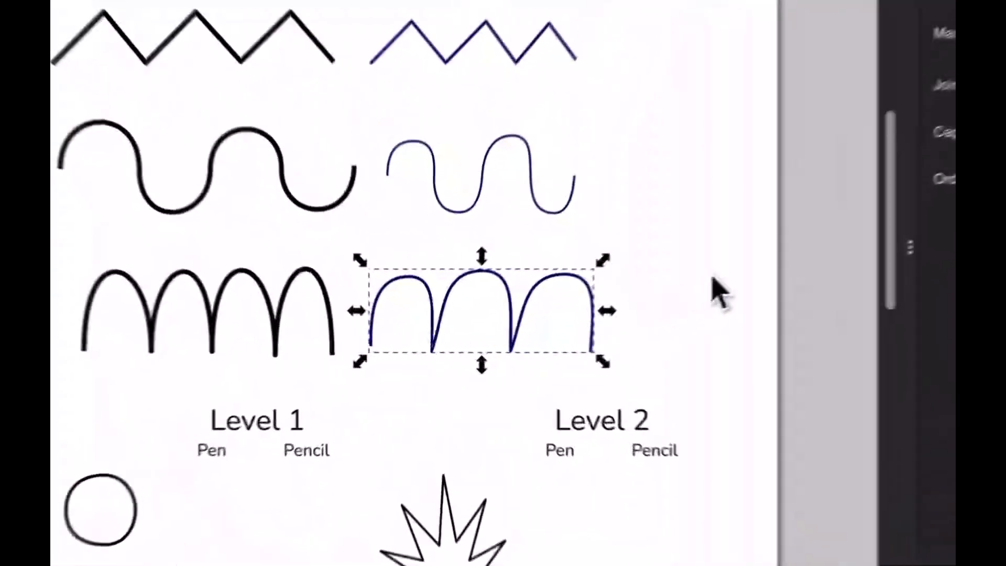
# Nudge the black arches to the left and scale the blue arches down to the width of the blue zigzag.
pyautogui.click(297, 307)
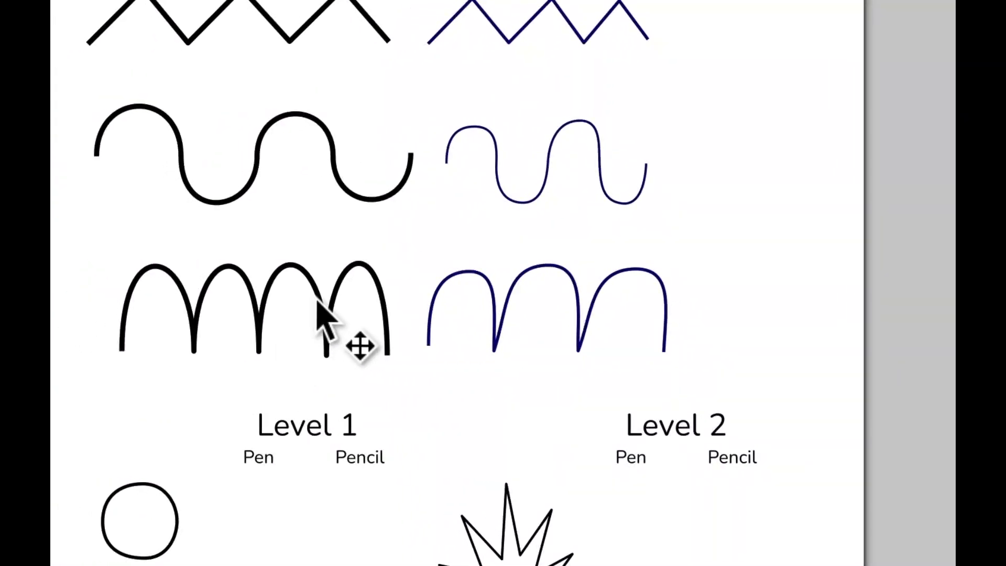
pyautogui.moveTo(297, 300); pyautogui.dragTo(298, 297)
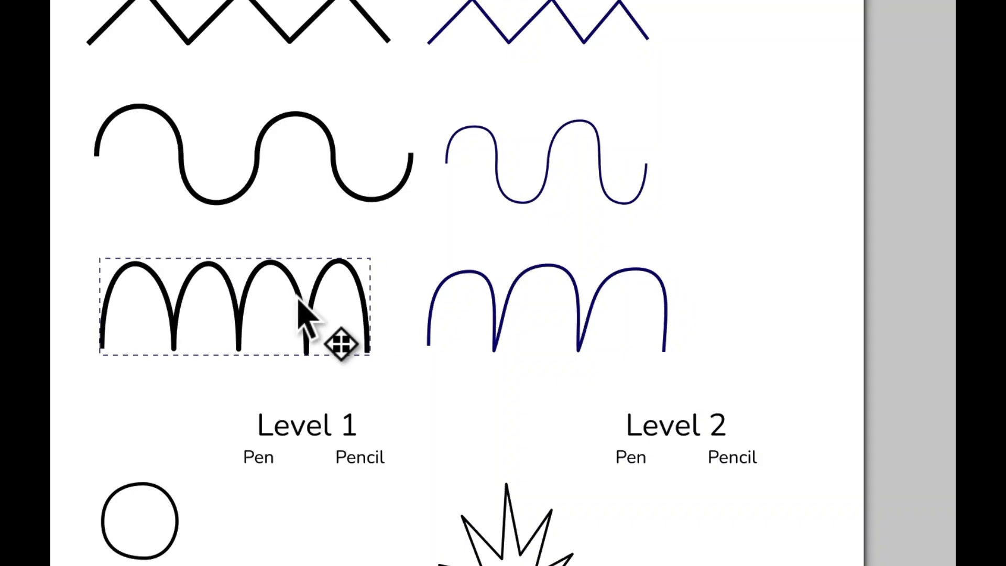
pyautogui.click(677, 264)
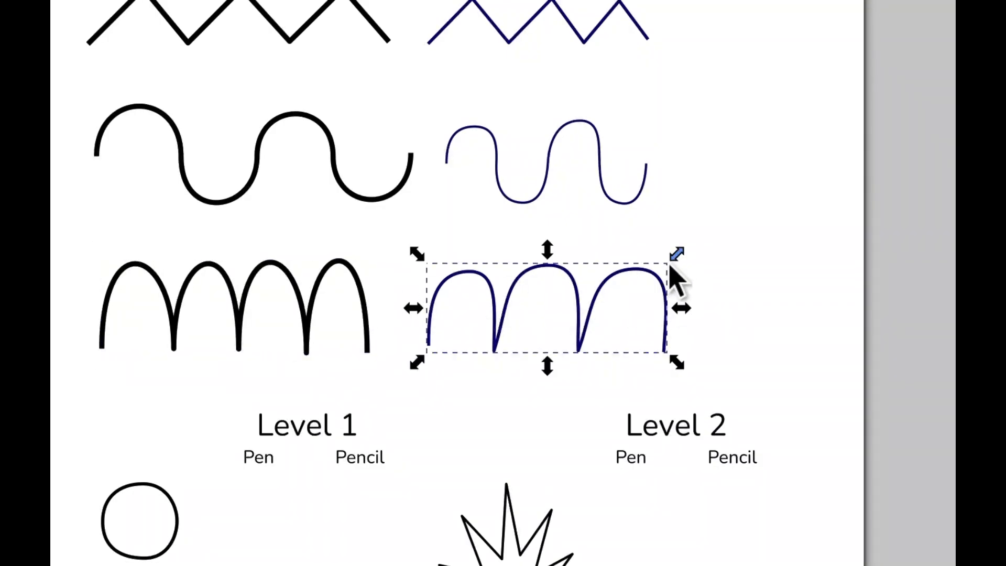
pyautogui.moveTo(665, 271); pyautogui.dragTo(655, 276)
pyautogui.hotkey('ctrl', 'shift', 'f')
pyautogui.press('s')
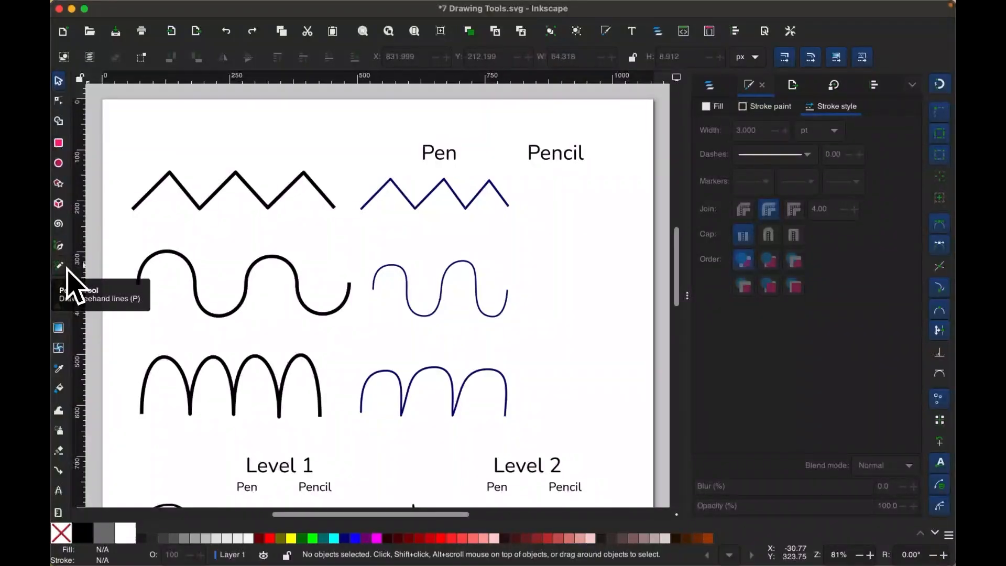
# Draw the first peak of a straight-line zigzag with the Pencil tool under the Pencil heading.
pyautogui.press('p')
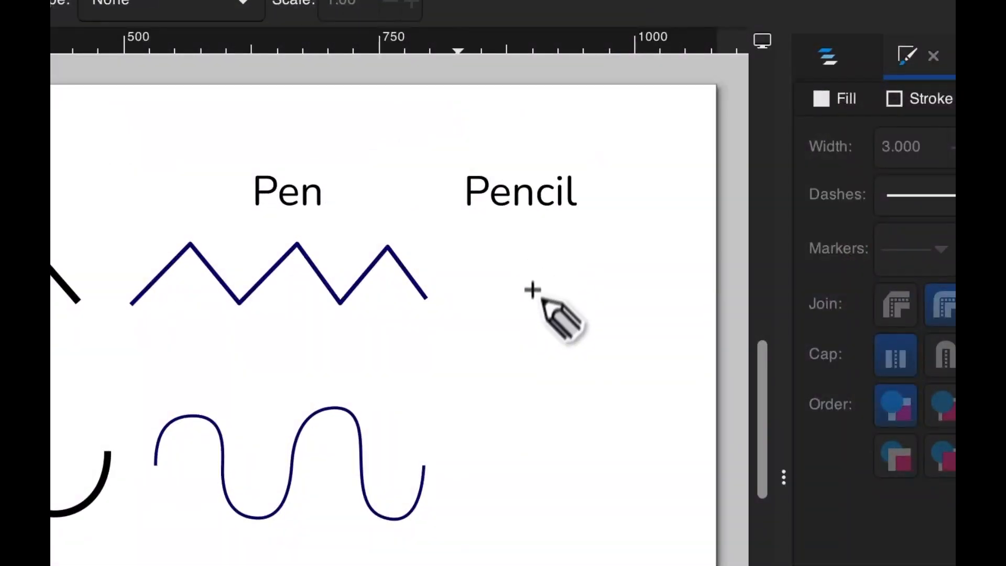
pyautogui.click(458, 308)
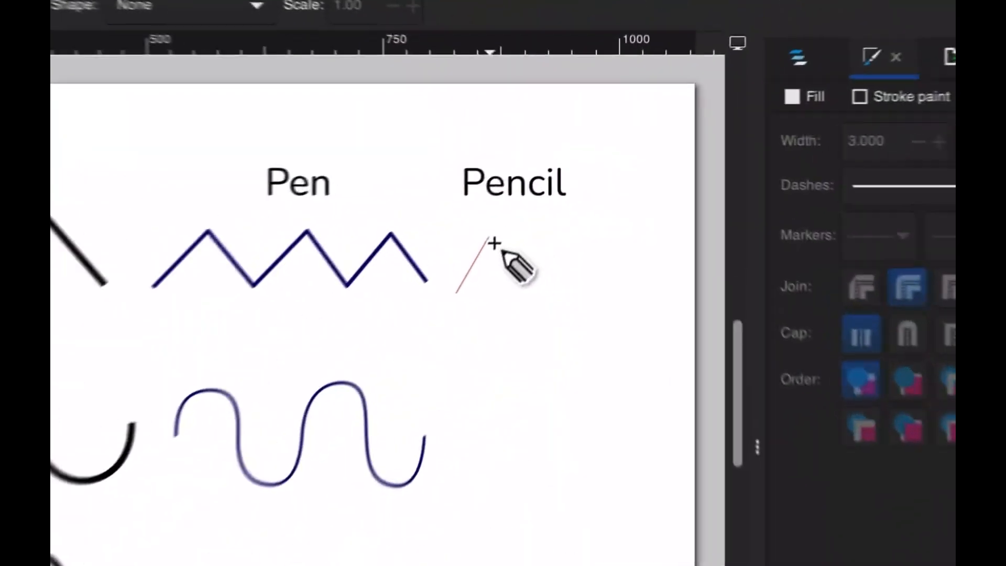
pyautogui.click(543, 183)
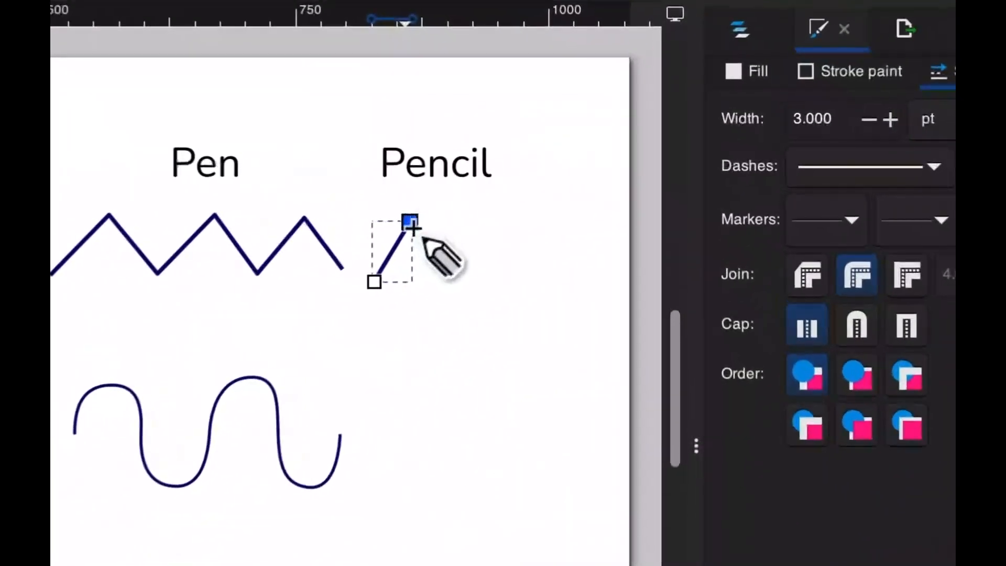
pyautogui.click(412, 225)
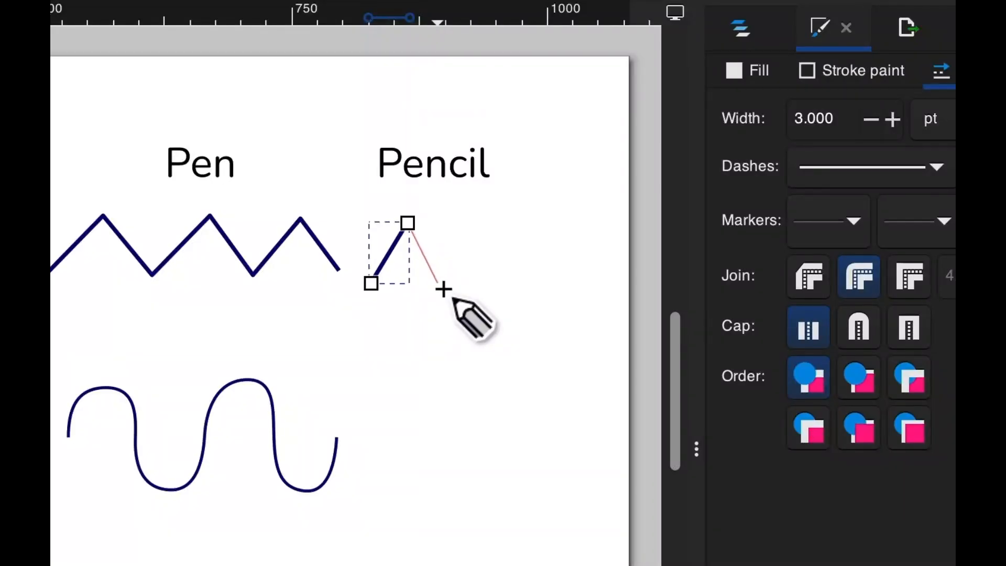
pyautogui.click(438, 284)
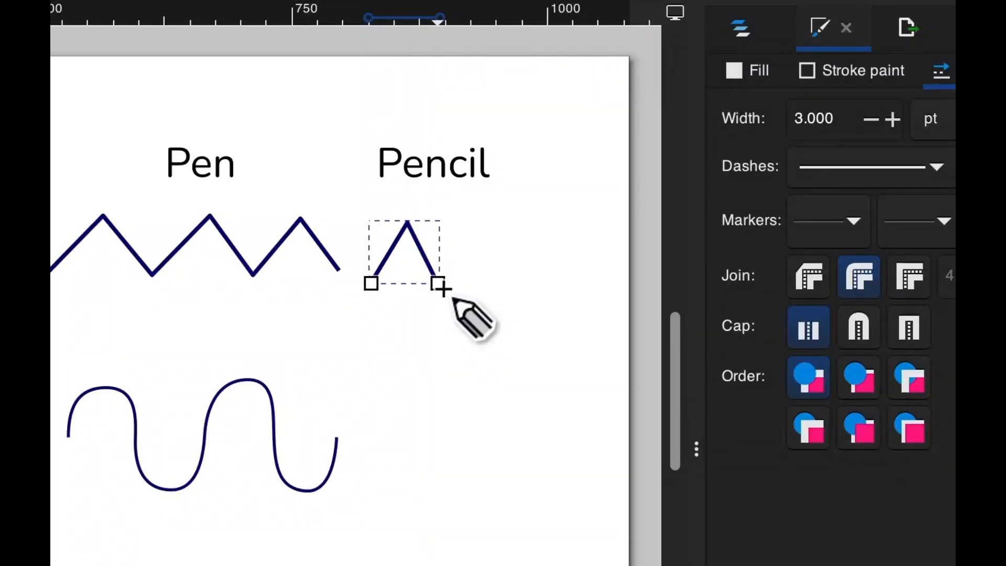
# Extend the Pencil zigzag with two more peaks from its end node and colour its stroke dark red.
pyautogui.click(478, 222)
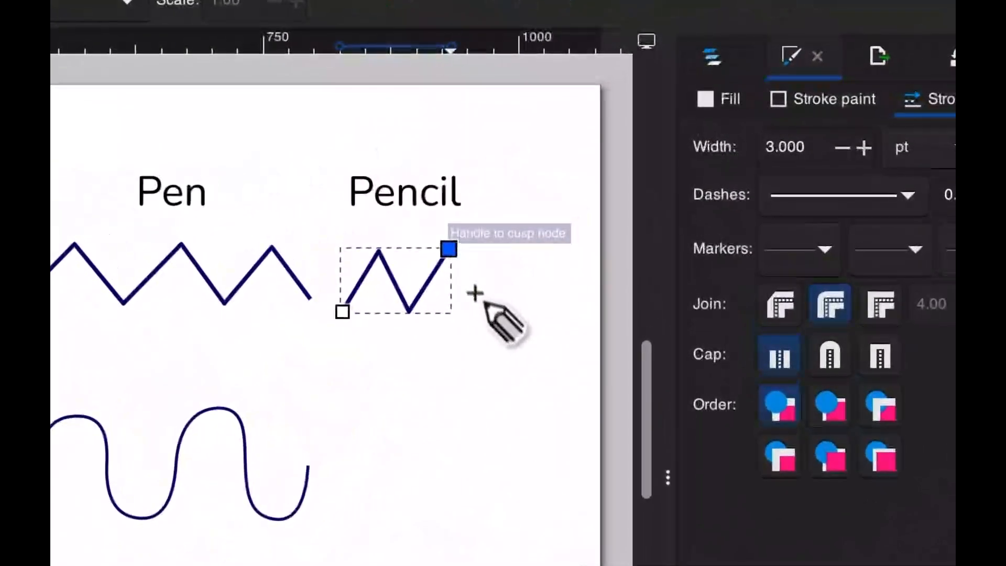
pyautogui.click(486, 317)
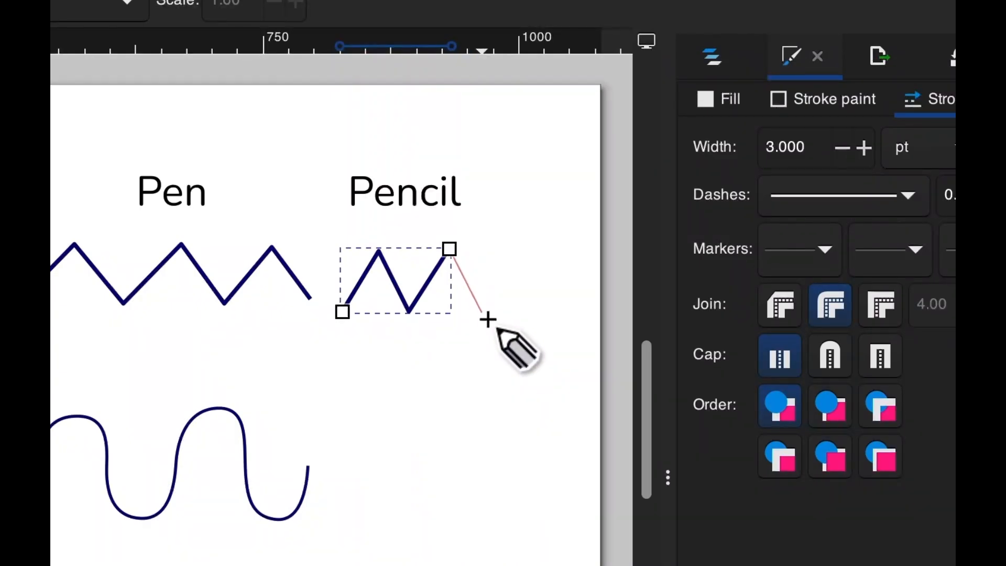
pyautogui.click(482, 313)
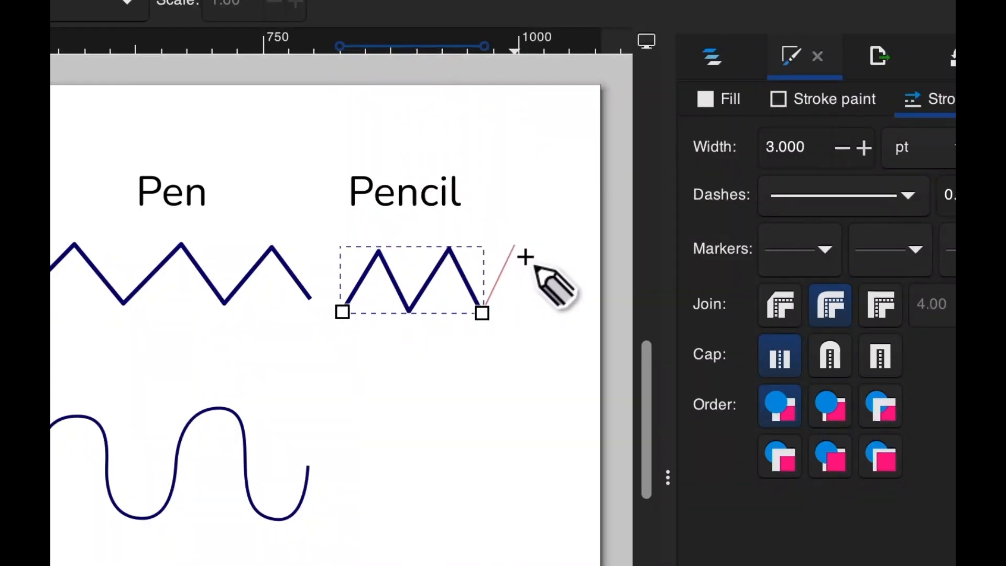
pyautogui.doubleClick(521, 251)
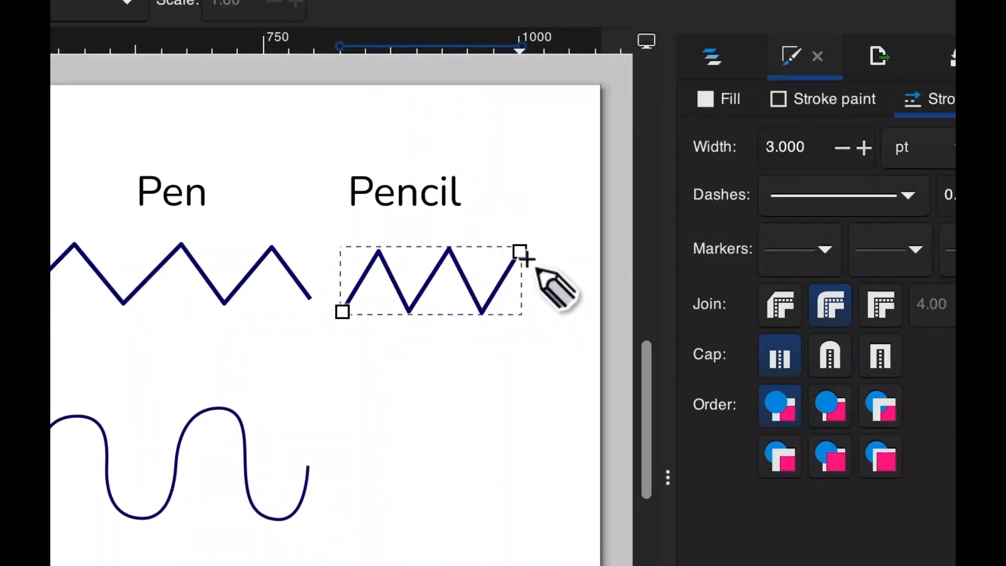
pyautogui.click(554, 317)
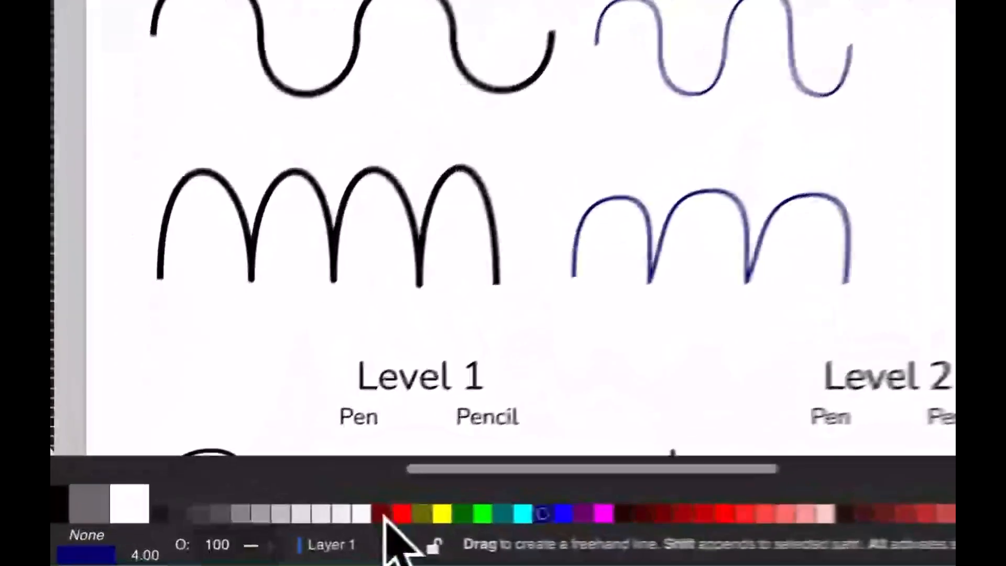
pyautogui.rightClick(383, 515)
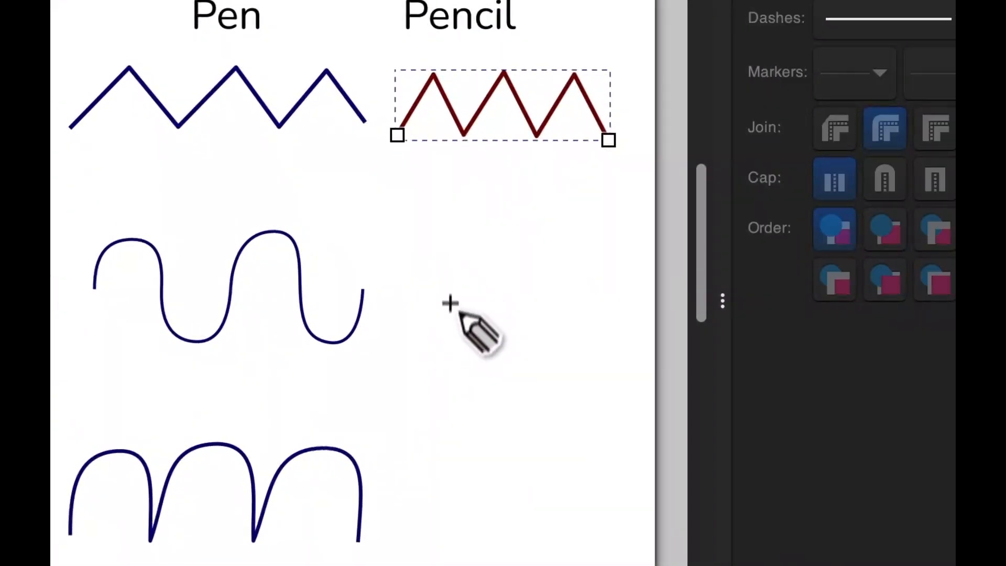
# Draw a freehand wave with three crests below the red zigzag using the Pencil tool, and inspect its outline up close.
pyautogui.moveTo(450, 303)
pyautogui.mouseDown()
pyautogui.moveTo(454, 343)
pyautogui.moveTo(482, 314)
pyautogui.moveTo(498, 234)
pyautogui.moveTo(540, 259)
pyautogui.moveTo(542, 318)
pyautogui.moveTo(558, 335)
pyautogui.moveTo(579, 318)
pyautogui.moveTo(576, 255)
pyautogui.moveTo(603, 232)
pyautogui.moveTo(621, 259)
pyautogui.moveTo(620, 289)
pyautogui.mouseUp()
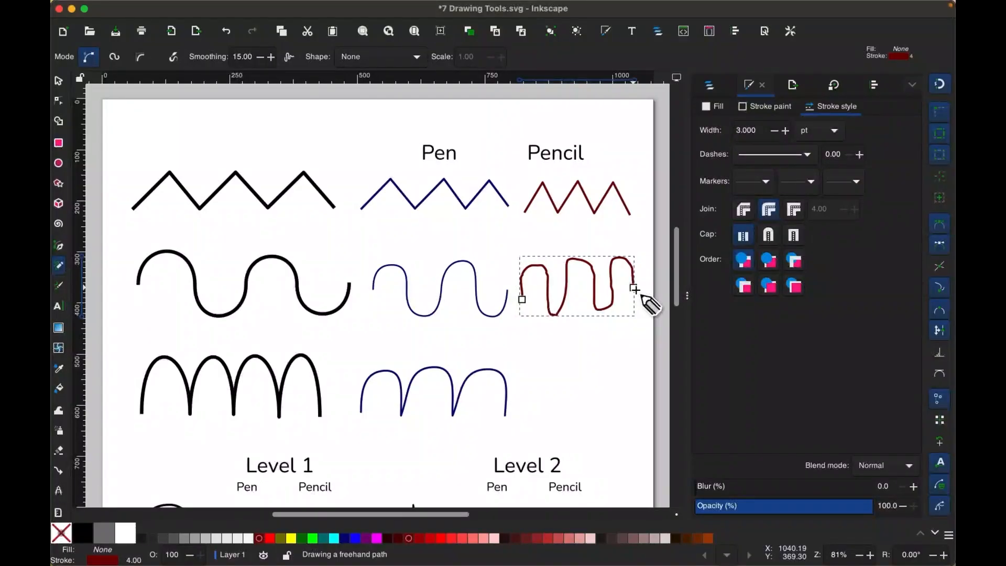
pyautogui.scroll(2, 629, 283)
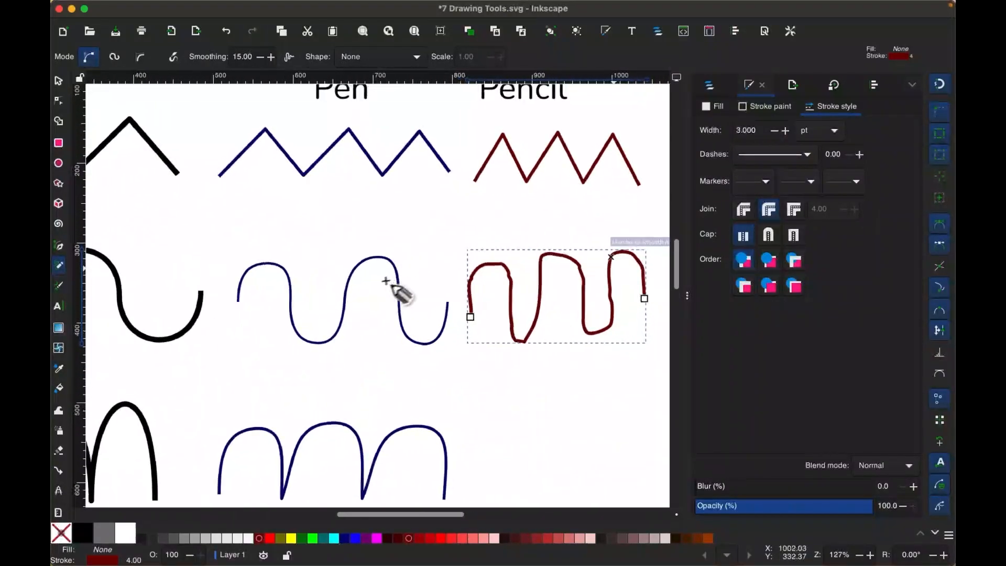
pyautogui.scroll(2, 387, 281)
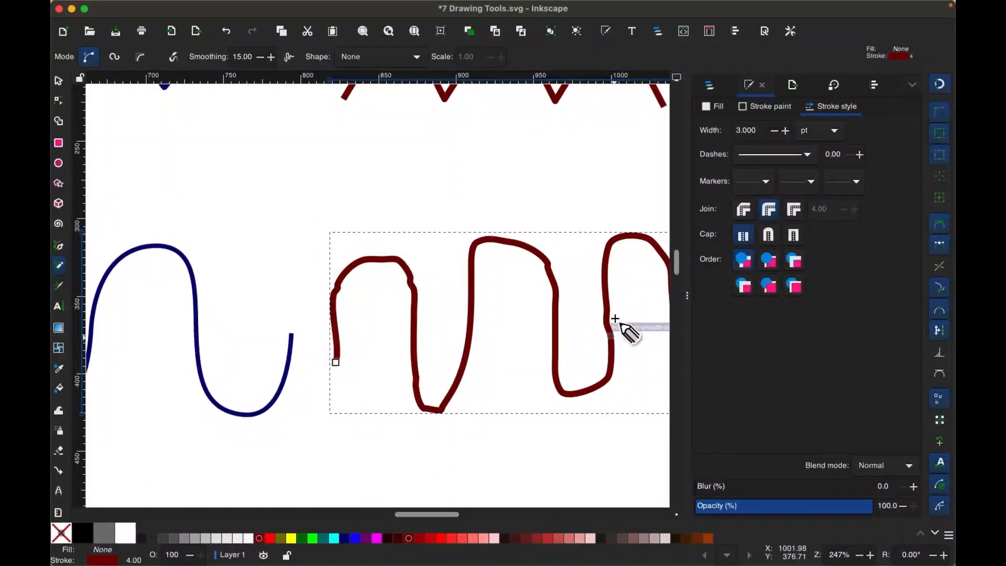
pyautogui.scroll(-2, 616, 319)
pyautogui.scroll(-3, 616, 318)
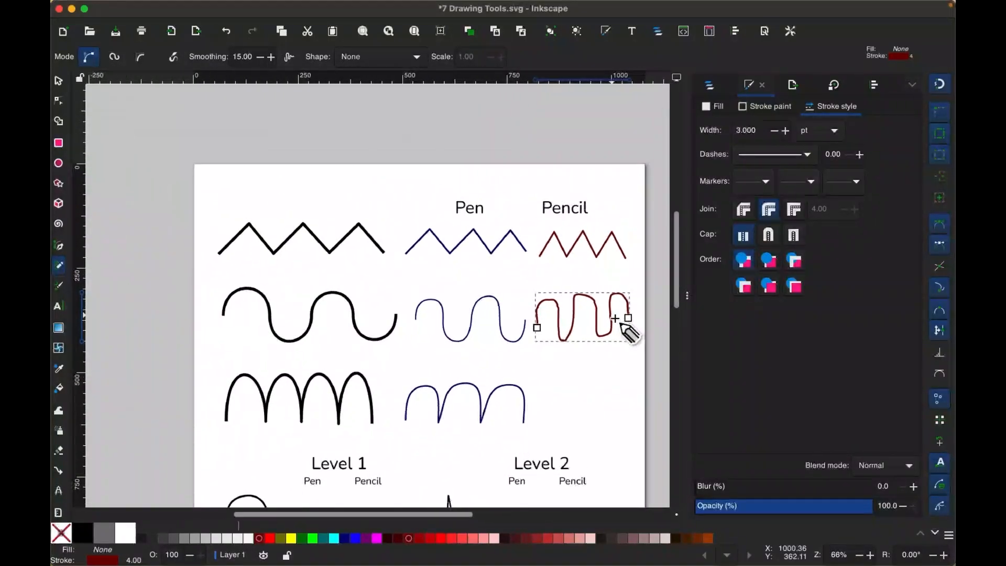
# Set the Pencil smoothing to 50 and draw a freehand three-crest wave about 206 px wide below the rough red wave.
pyautogui.scroll(2, 616, 319)
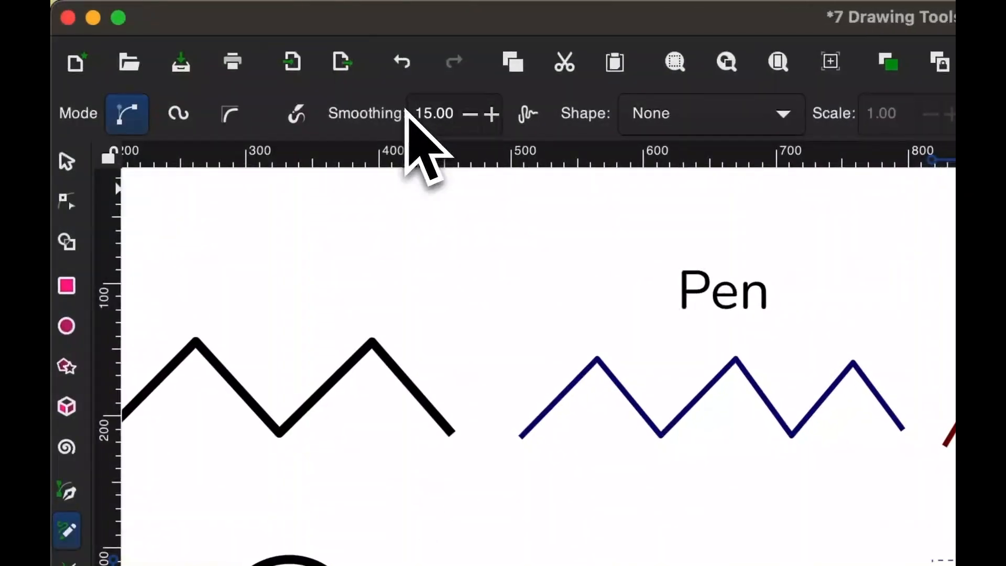
pyautogui.click(406, 111)
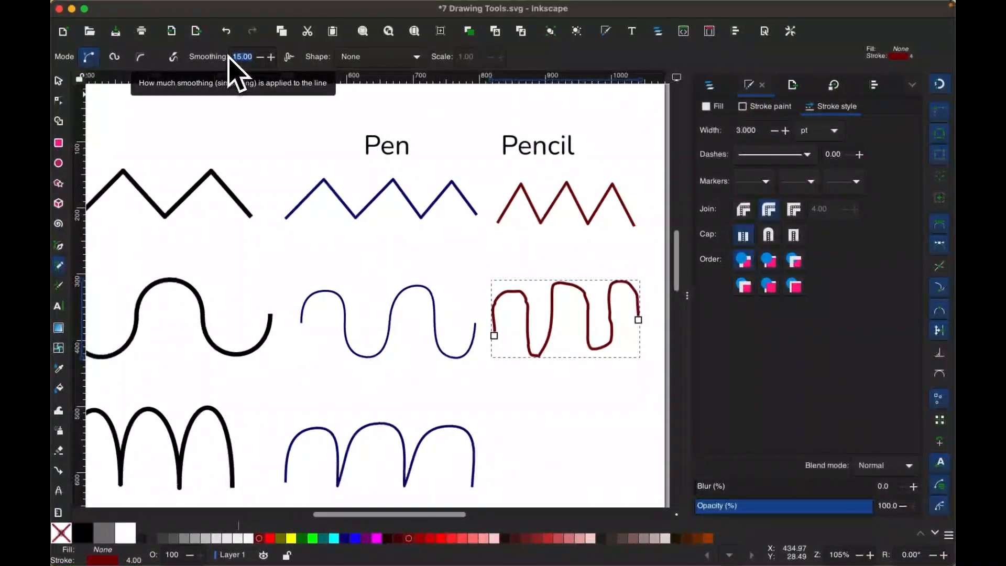
pyautogui.write('50')
pyautogui.press('Return')
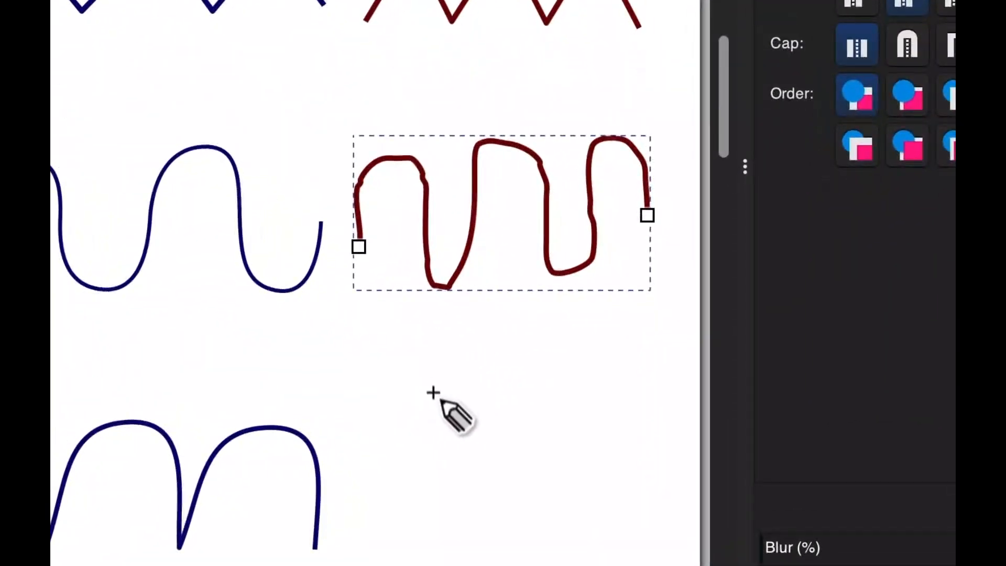
pyautogui.moveTo(433, 393)
pyautogui.mouseDown()
pyautogui.moveTo(477, 408)
pyautogui.moveTo(497, 349)
pyautogui.moveTo(534, 362)
pyautogui.moveTo(543, 407)
pyautogui.moveTo(569, 422)
pyautogui.moveTo(595, 334)
pyautogui.moveTo(634, 348)
pyautogui.moveTo(642, 393)
pyautogui.mouseUp()
# Delete the rough red wave and move the smoother wave up into its place.
pyautogui.press('s')
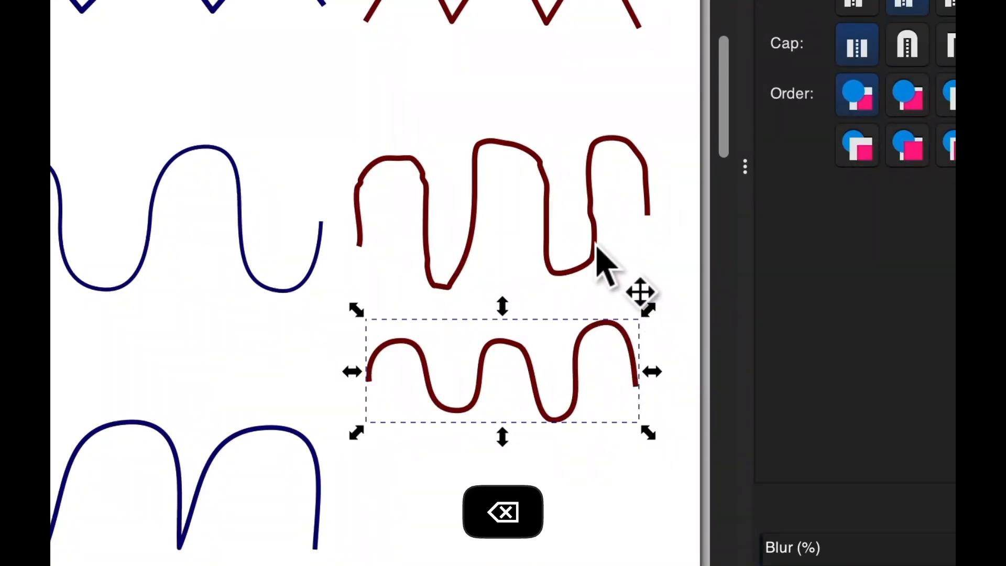
pyautogui.click(600, 261)
pyautogui.press('BackSpace')
pyautogui.moveTo(614, 176); pyautogui.dragTo(619, 149)
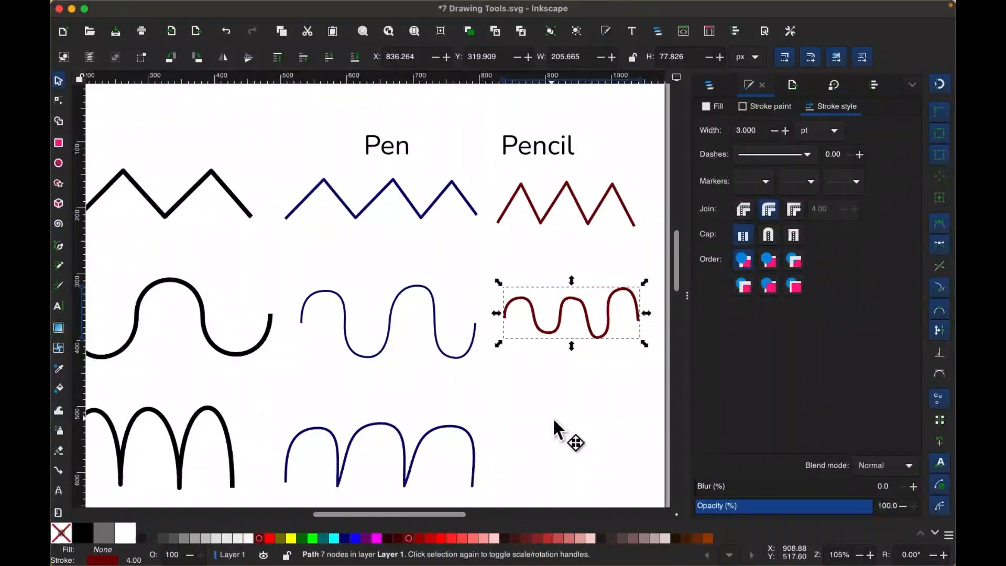
# Draw a freehand tapered wave below the red wave using the Pencil tool with the Triangle in shape.
pyautogui.press('p')
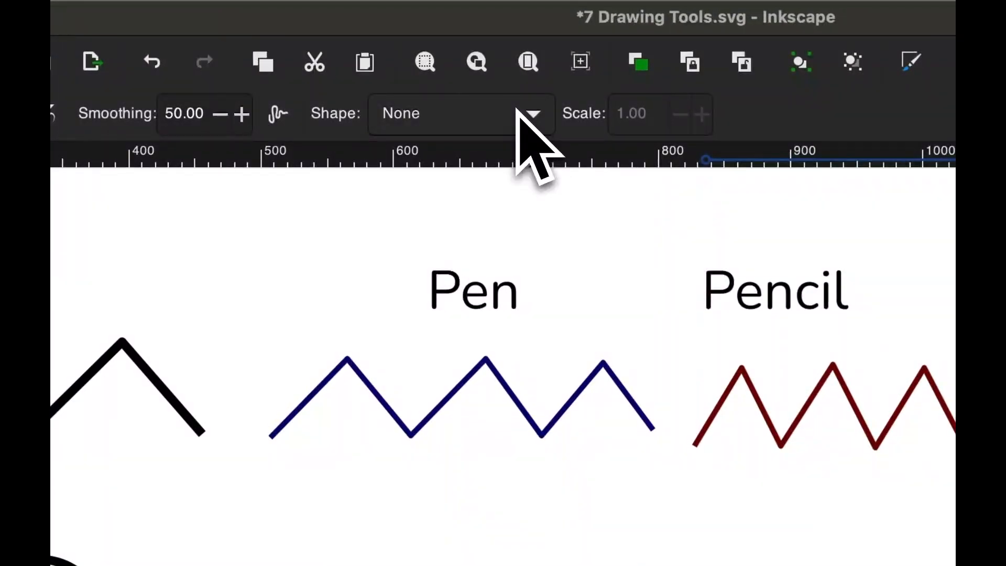
pyautogui.click(410, 59)
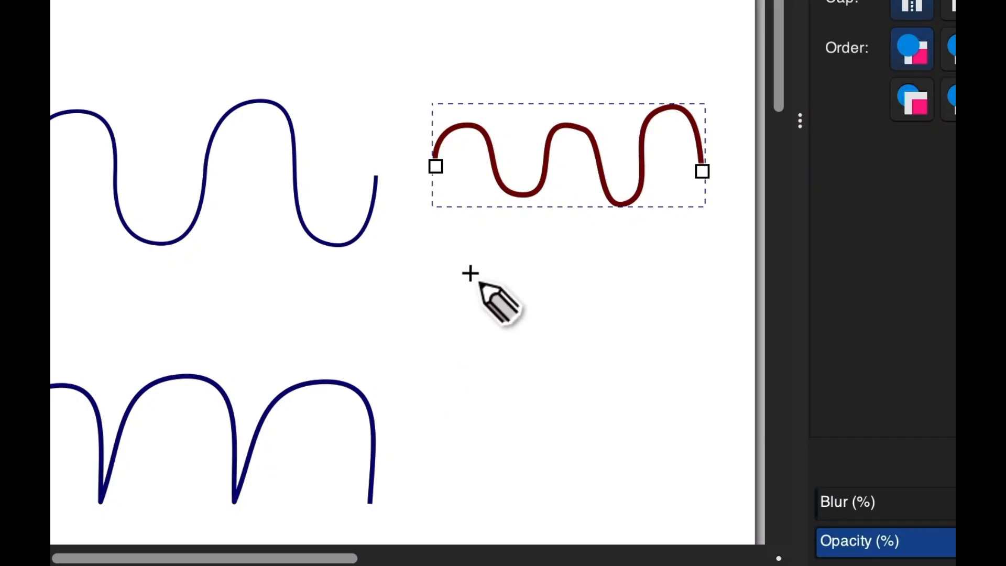
pyautogui.moveTo(398, 337)
pyautogui.mouseDown()
pyautogui.moveTo(465, 267)
pyautogui.moveTo(506, 333)
pyautogui.moveTo(563, 265)
pyautogui.mouseUp()
pyautogui.moveTo(691, 292); pyautogui.dragTo(723, 343)
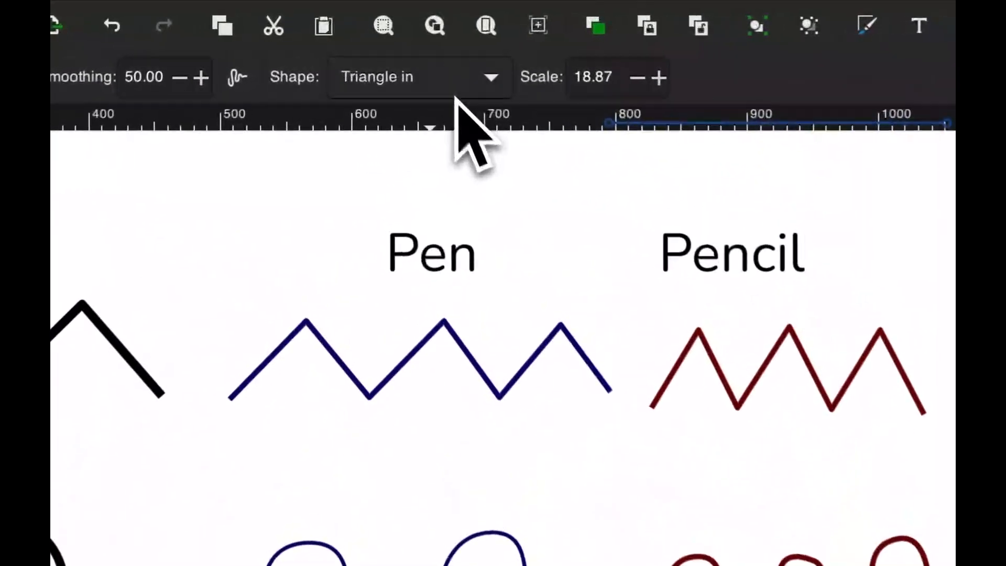
# Change the Pencil shape to Triangle out and draw a second tapered wave below the first.
pyautogui.click(459, 79)
pyautogui.click(466, 113)
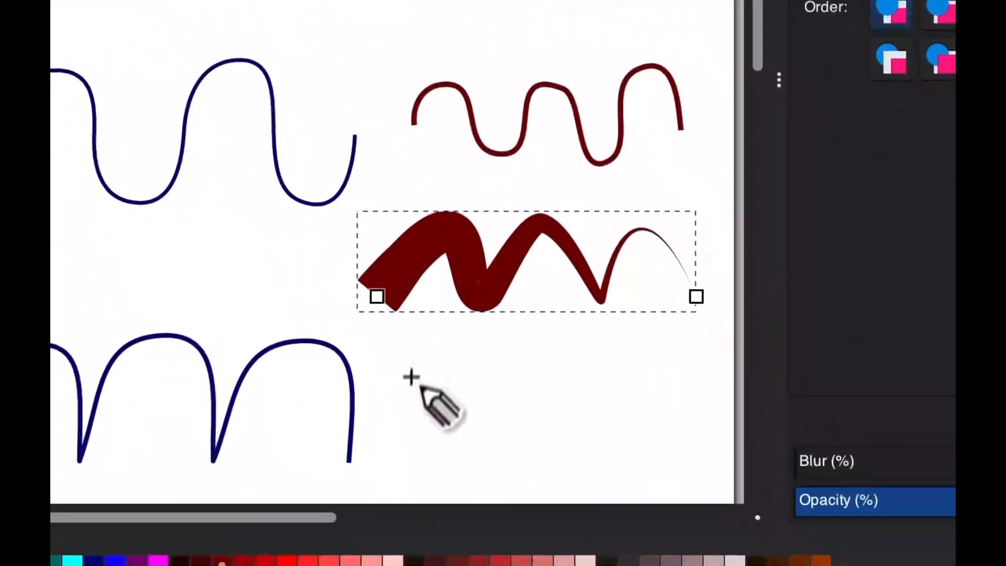
pyautogui.moveTo(401, 405)
pyautogui.mouseDown()
pyautogui.moveTo(462, 367)
pyautogui.moveTo(502, 410)
pyautogui.moveTo(529, 361)
pyautogui.moveTo(580, 414)
pyautogui.moveTo(626, 359)
pyautogui.moveTo(667, 401)
pyautogui.mouseUp()
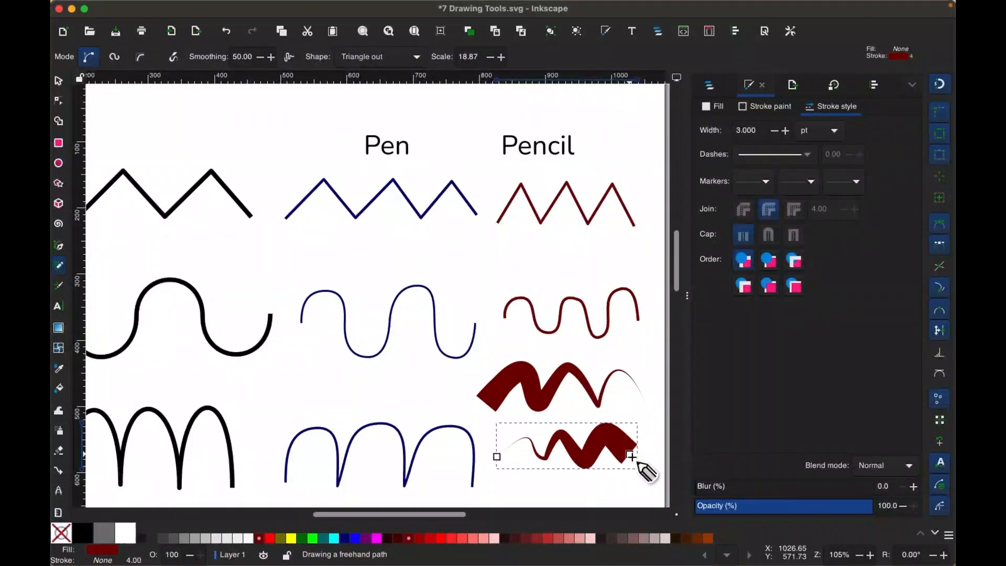
# Select both tapered red waves and delete them.
pyautogui.scroll(-5, 638, 467)
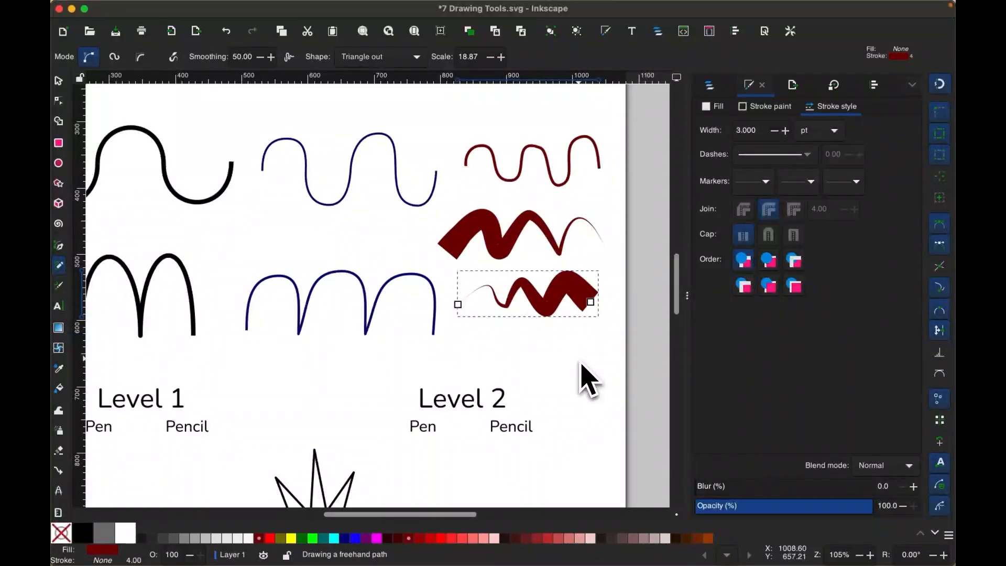
pyautogui.press('s')
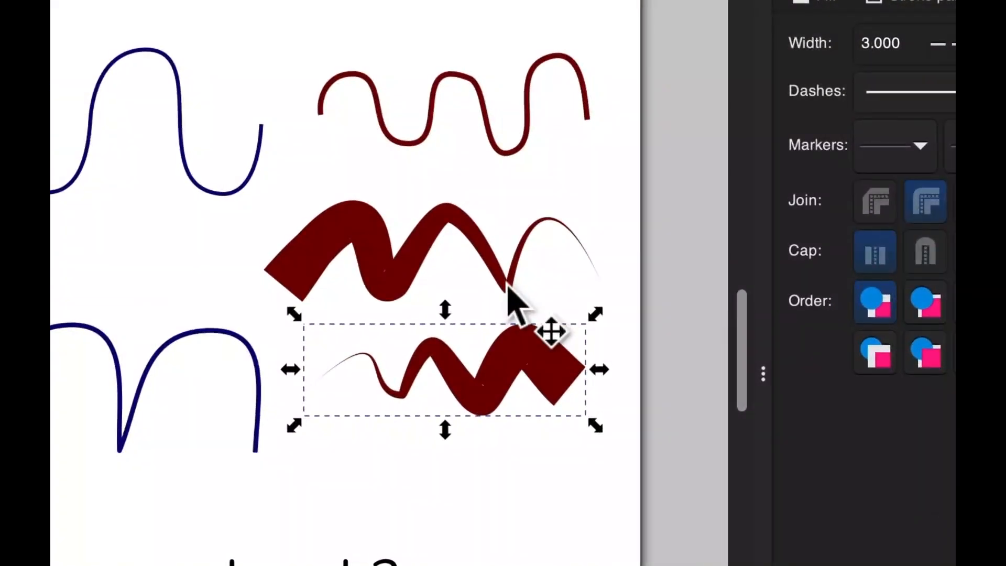
pyautogui.keyDown('shift'); pyautogui.click(560, 253); pyautogui.keyUp('shift')
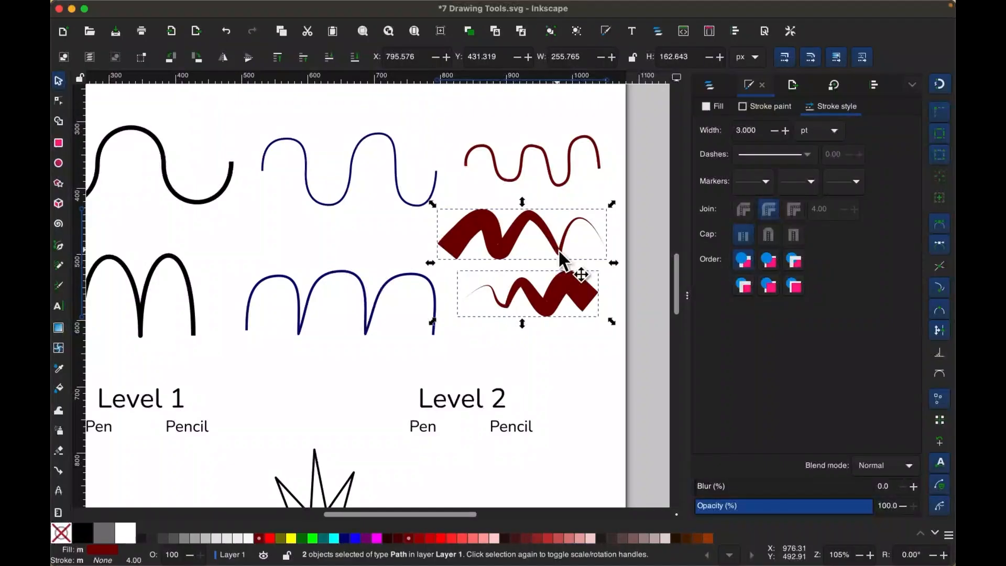
pyautogui.press('BackSpace')
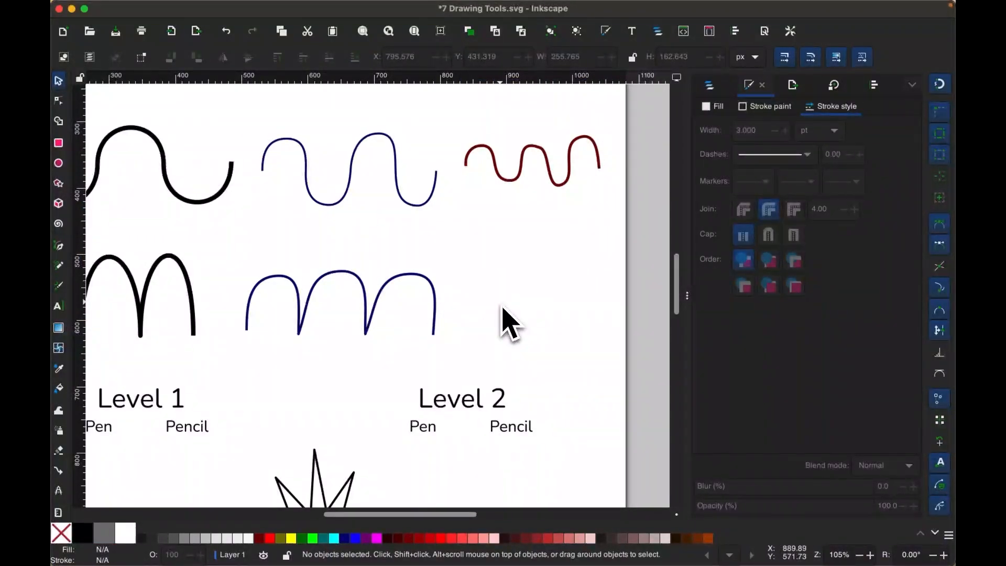
# Draw three freehand arches beside the blue arches using the Pencil tool with the Triangle out shape.
pyautogui.keyDown('ctrl'); pyautogui.scroll(-2, 508, 323); pyautogui.keyUp('ctrl')
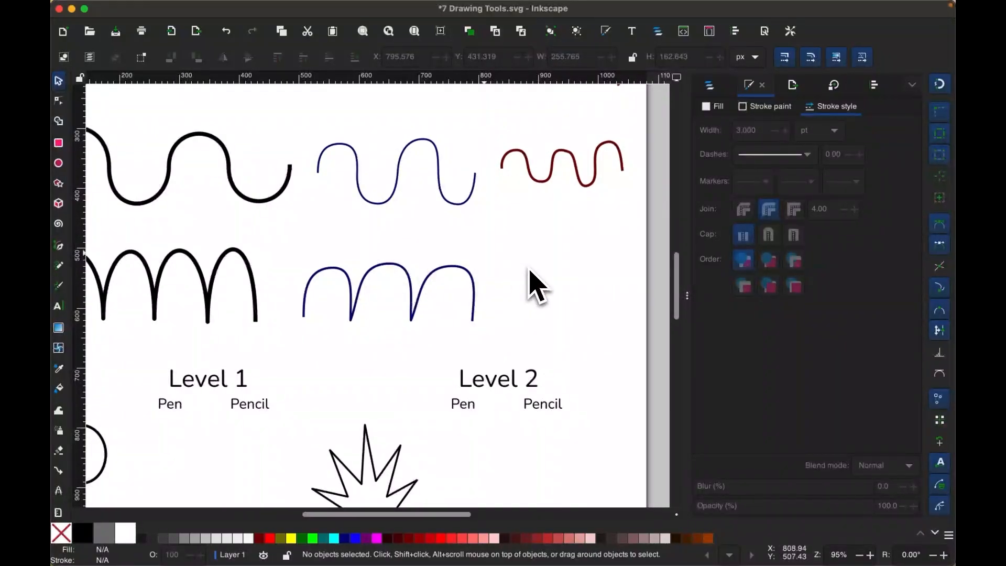
pyautogui.press('p')
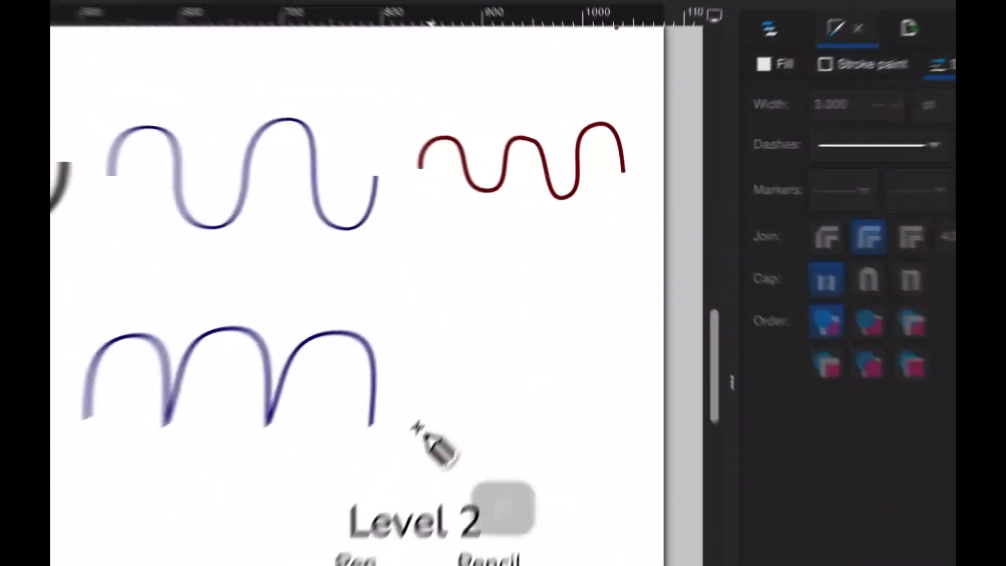
pyautogui.moveTo(422, 411)
pyautogui.mouseDown()
pyautogui.moveTo(430, 328)
pyautogui.moveTo(482, 375)
pyautogui.moveTo(542, 474)
pyautogui.moveTo(553, 398)
pyautogui.moveTo(636, 450)
pyautogui.moveTo(638, 473)
pyautogui.mouseUp()
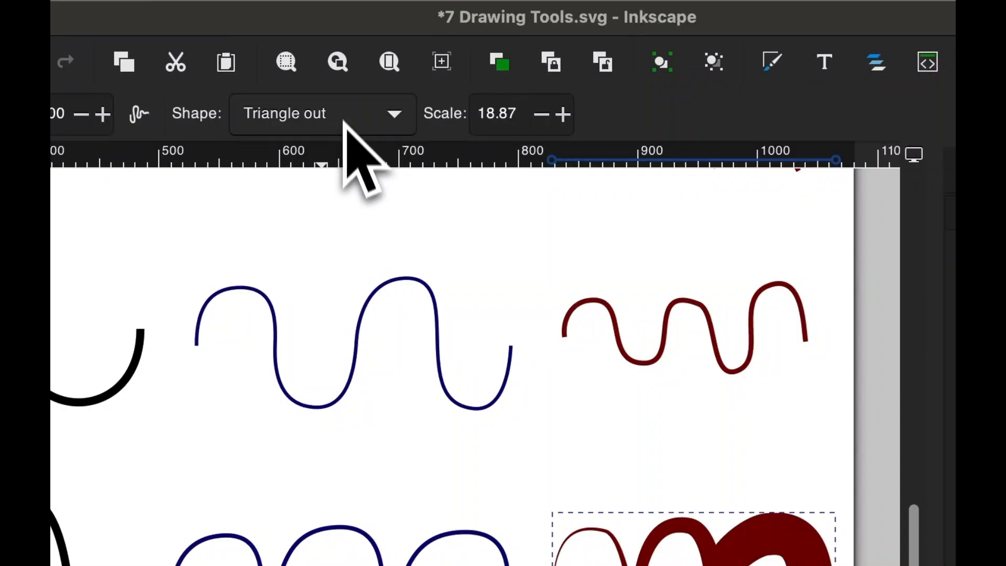
# Set the Pencil shape to None and draw four freehand arches about 185 px wide below the red wave, undoing a first three-arch attempt.
pyautogui.click(344, 125)
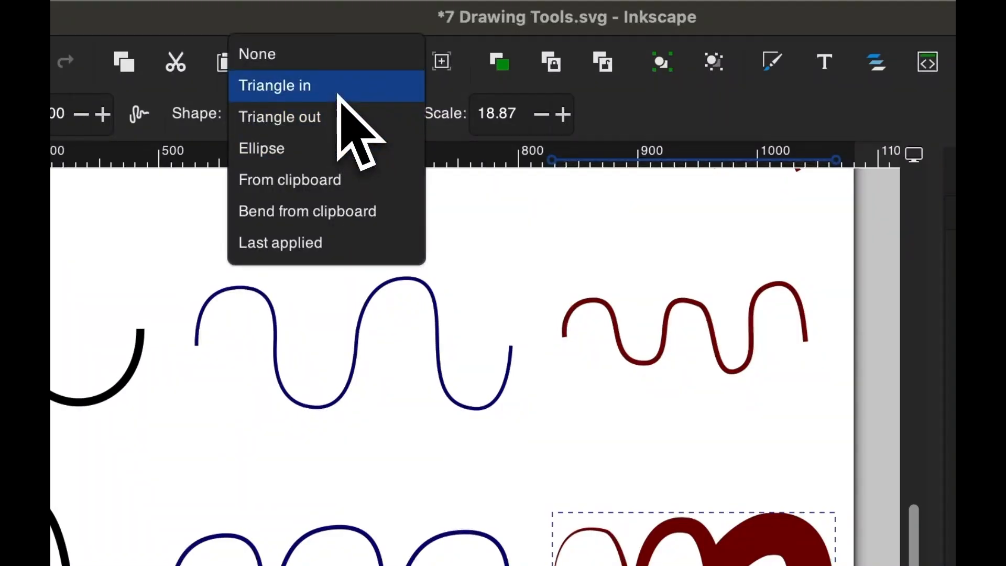
pyautogui.click(331, 67)
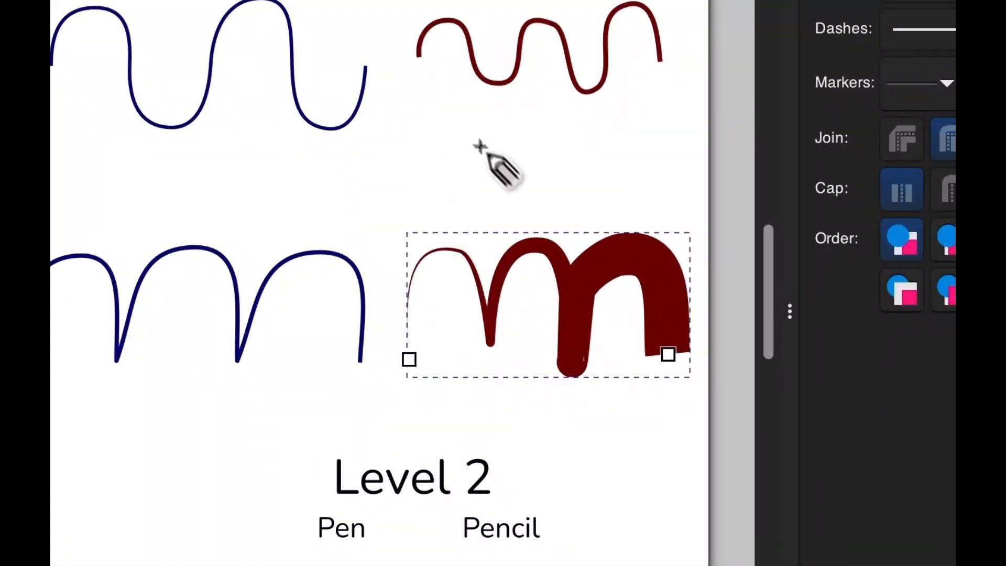
pyautogui.moveTo(417, 197)
pyautogui.mouseDown()
pyautogui.moveTo(550, 168)
pyautogui.moveTo(561, 147)
pyautogui.moveTo(624, 201)
pyautogui.mouseUp()
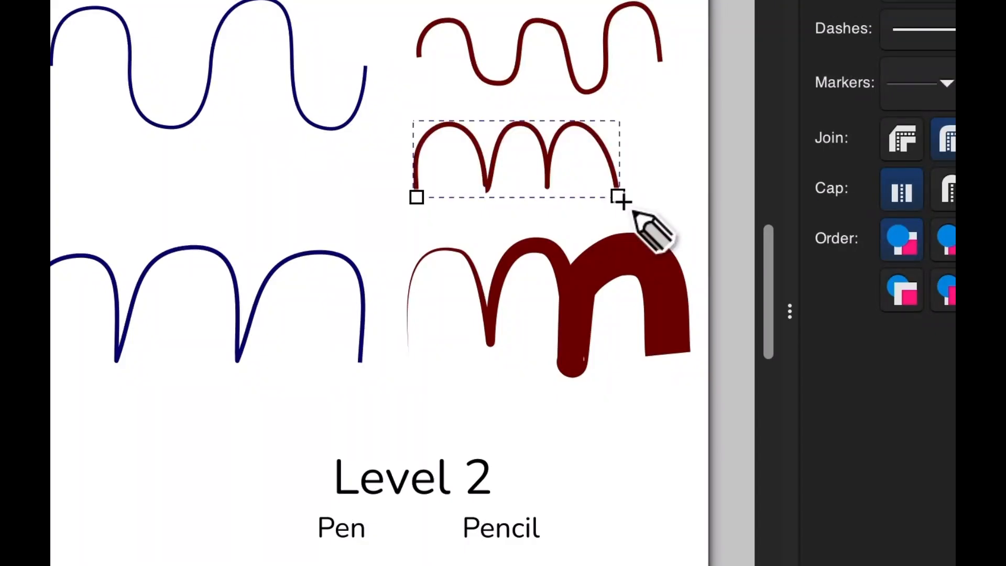
pyautogui.press('super+z')
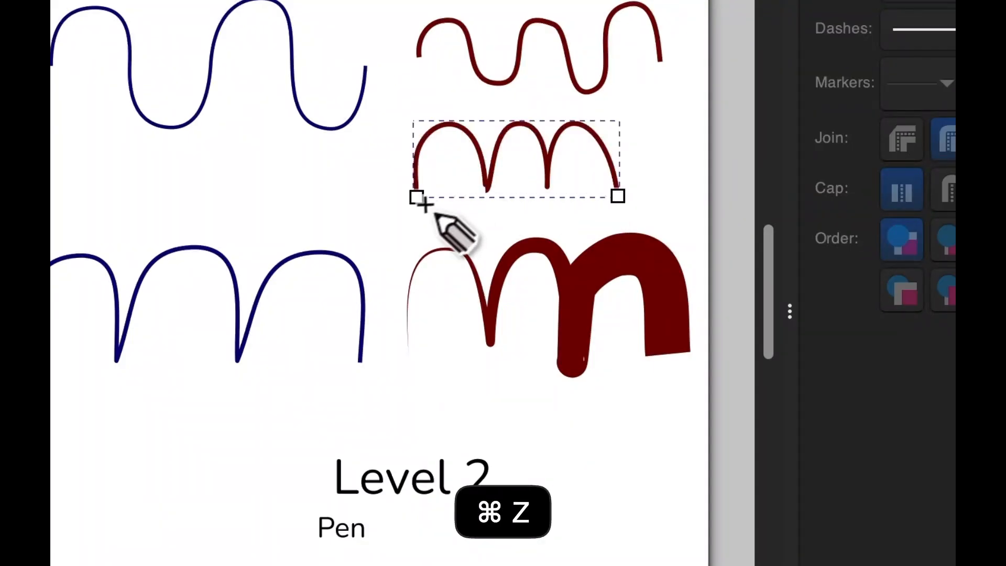
pyautogui.moveTo(412, 203)
pyautogui.mouseDown()
pyautogui.moveTo(467, 195)
pyautogui.moveTo(505, 146)
pyautogui.moveTo(518, 212)
pyautogui.moveTo(531, 160)
pyautogui.moveTo(591, 201)
pyautogui.moveTo(588, 188)
pyautogui.moveTo(628, 175)
pyautogui.mouseUp()
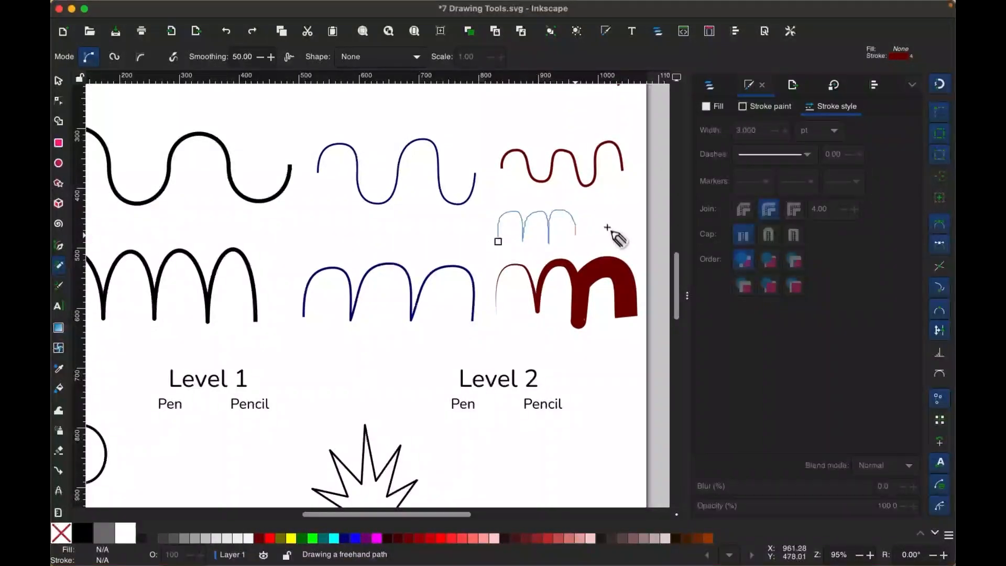
pyautogui.moveTo(607, 226); pyautogui.dragTo(608, 242)
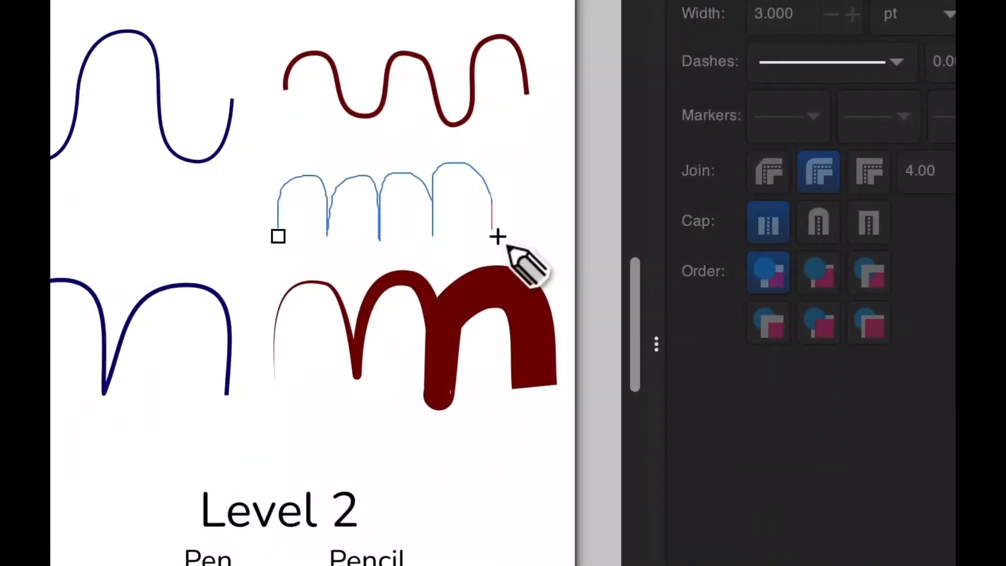
pyautogui.moveTo(497, 237); pyautogui.dragTo(496, 236)
# Delete the thick tapered arches and move the thin four-arch line down into their place.
pyautogui.press('s')
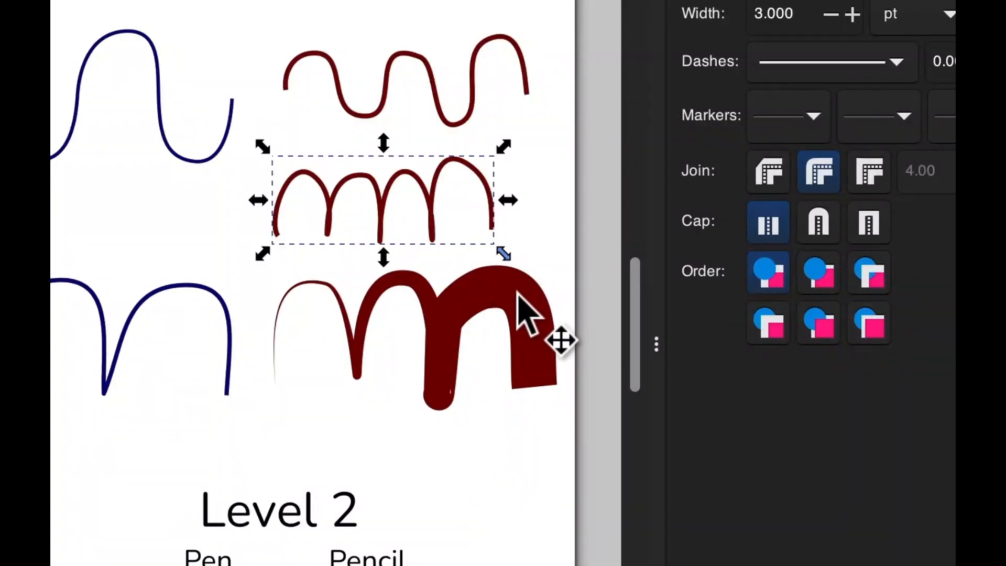
pyautogui.click(519, 294)
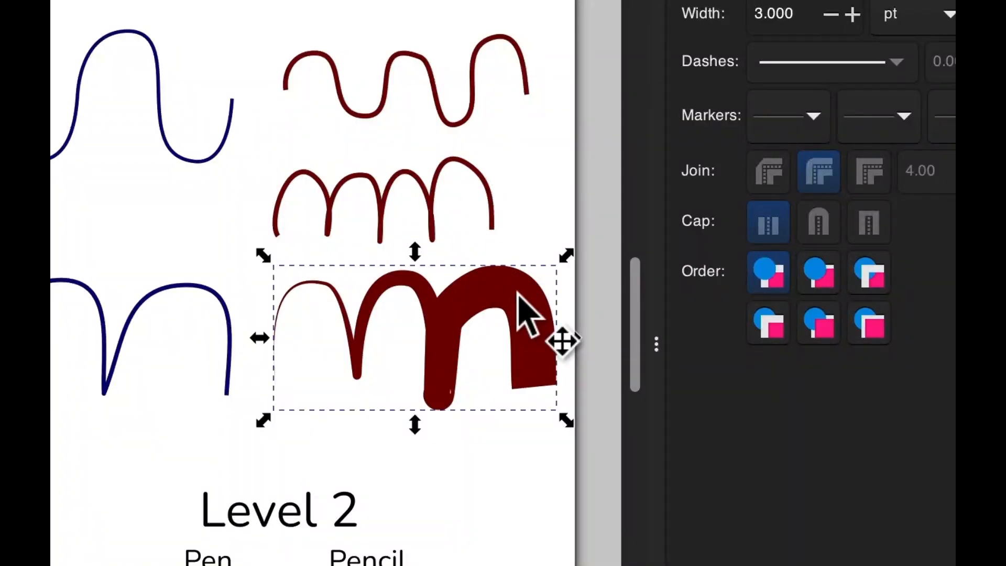
pyautogui.press('BackSpace')
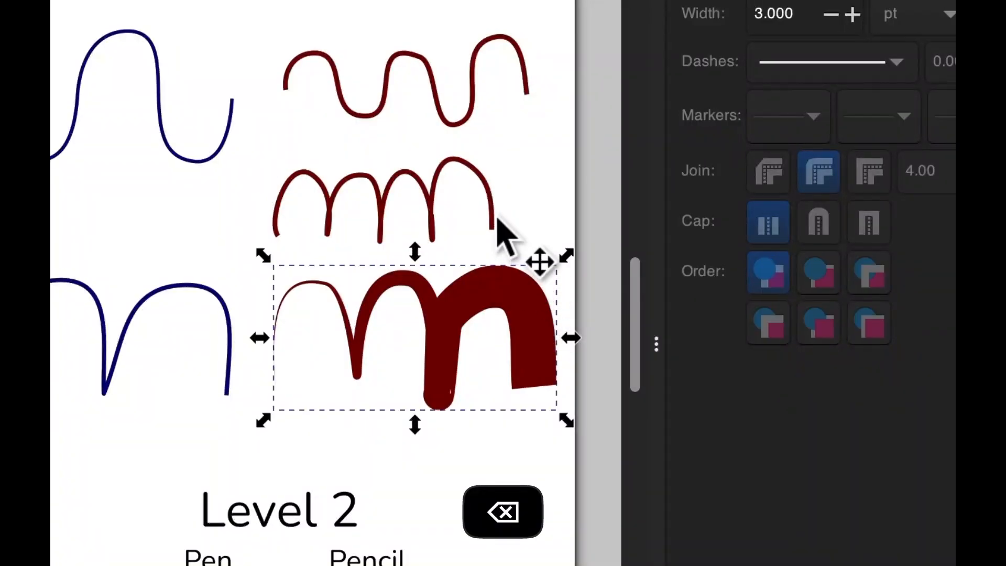
pyautogui.moveTo(516, 357); pyautogui.dragTo(516, 356)
# Draw a closed circle about 108 px wide with four smooth Pen nodes beside the black circle in the Level 1 section.
pyautogui.scroll(-2, 517, 356)
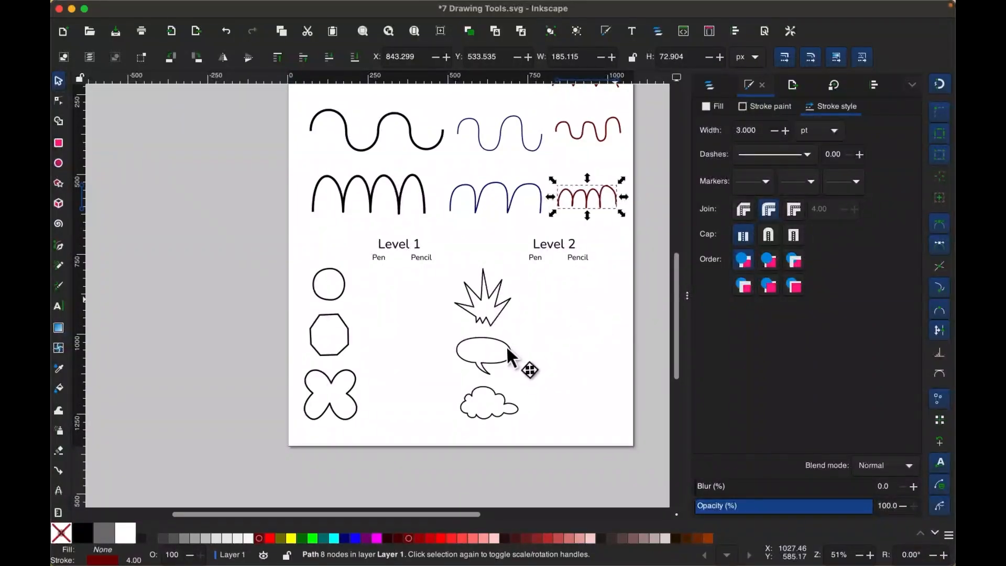
pyautogui.scroll(3, 506, 359)
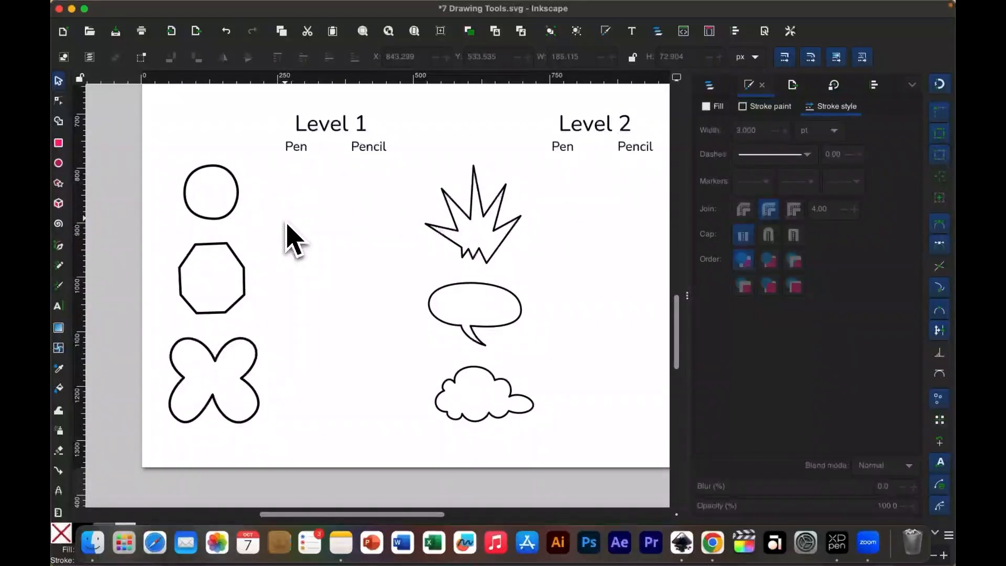
pyautogui.keyDown('ctrl'); pyautogui.scroll(2, 287, 237); pyautogui.keyUp('ctrl')
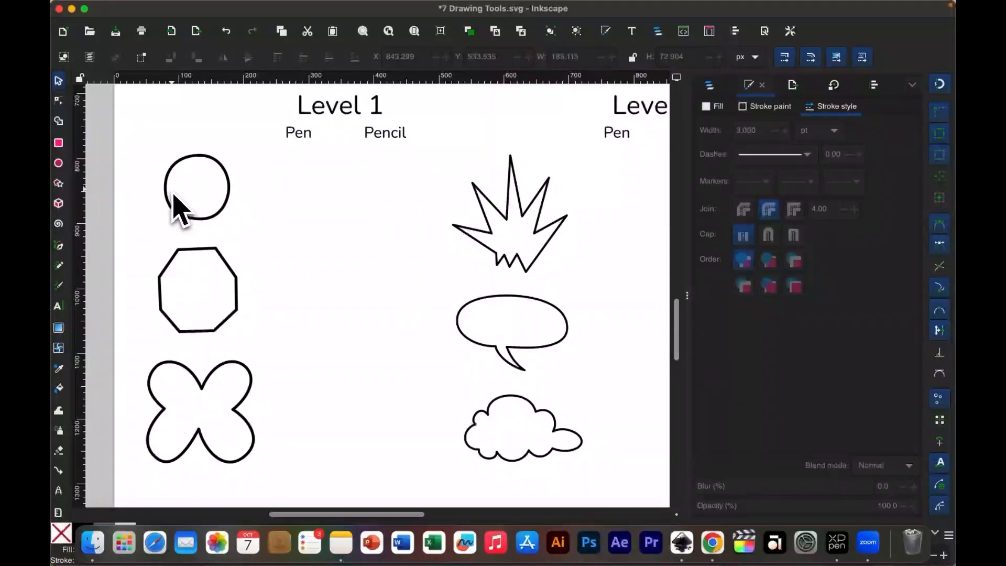
pyautogui.press('b')
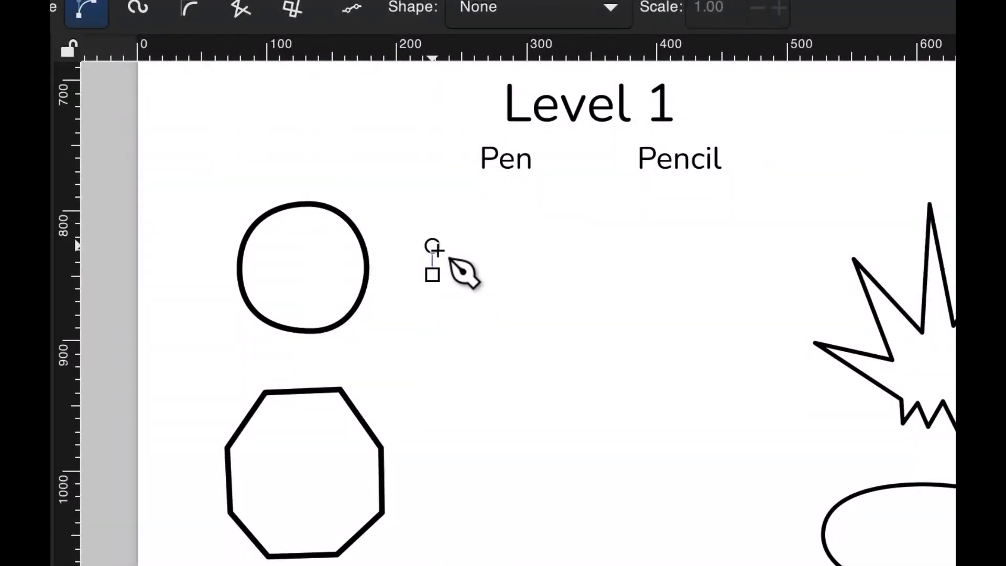
pyautogui.moveTo(503, 212); pyautogui.dragTo(549, 210)
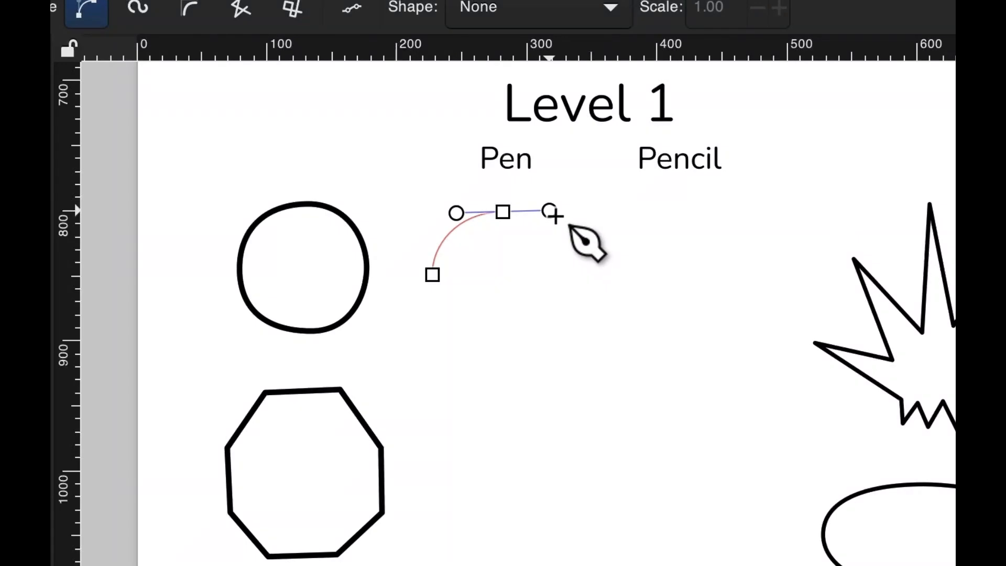
pyautogui.moveTo(568, 274); pyautogui.dragTo(568, 304)
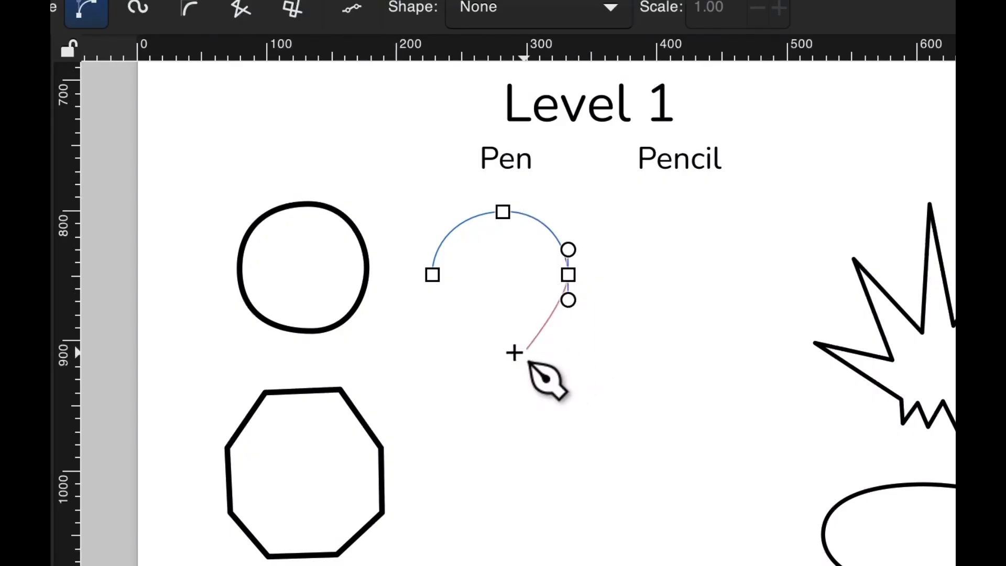
pyautogui.moveTo(508, 345); pyautogui.dragTo(463, 346)
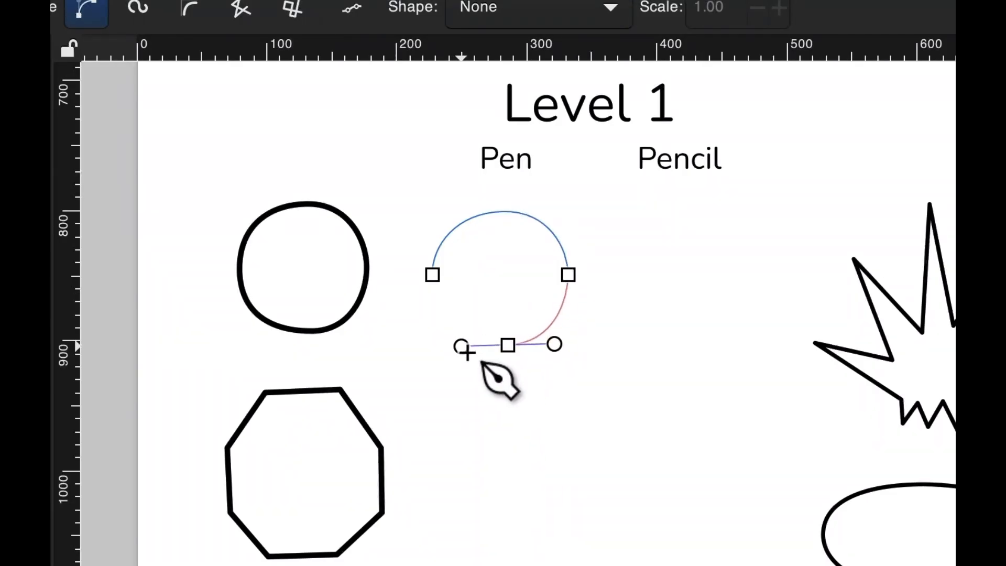
pyautogui.moveTo(433, 274); pyautogui.dragTo(439, 238)
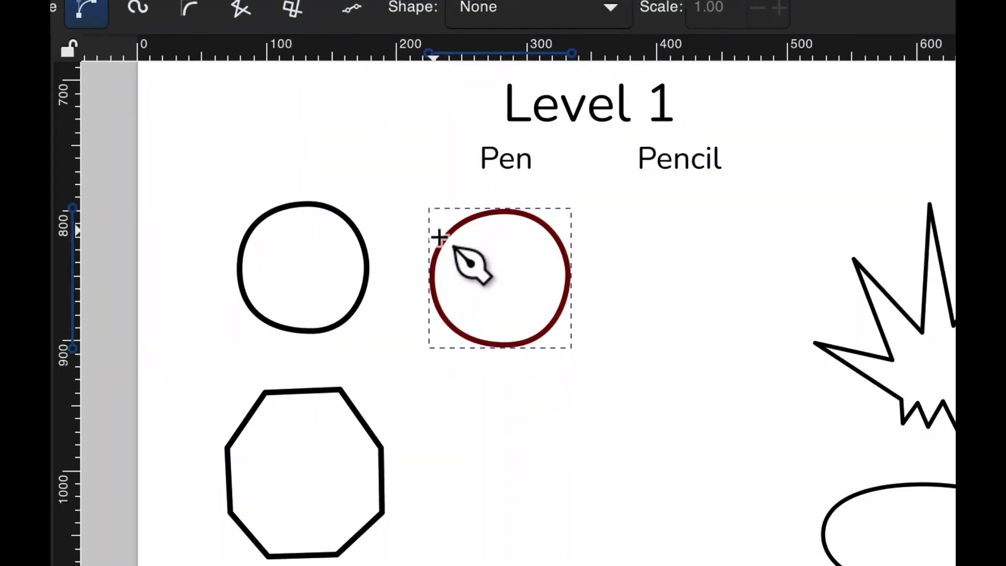
pyautogui.press('s')
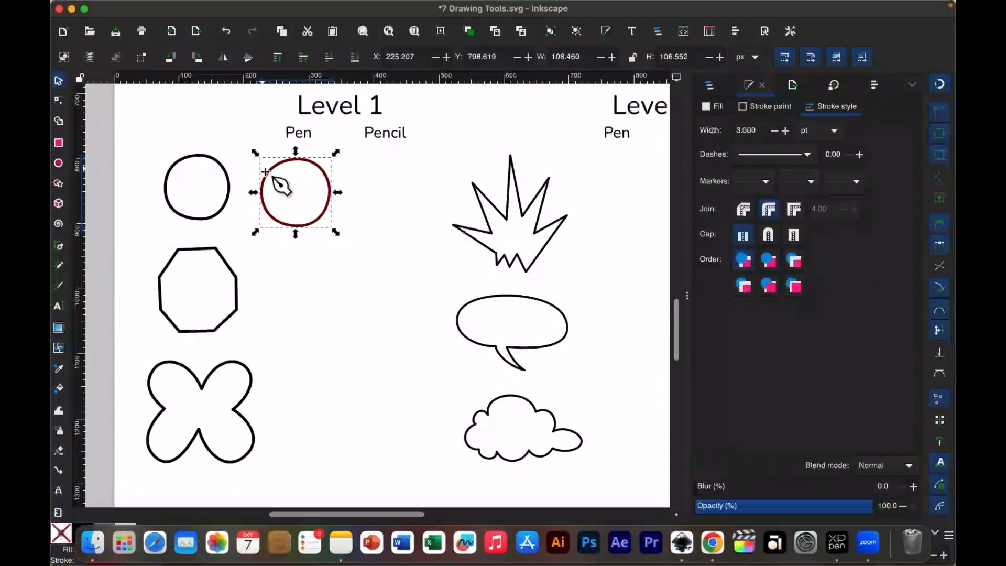
# Examine the handles on each of the red circle's four nodes with the Node tool.
pyautogui.press('n')
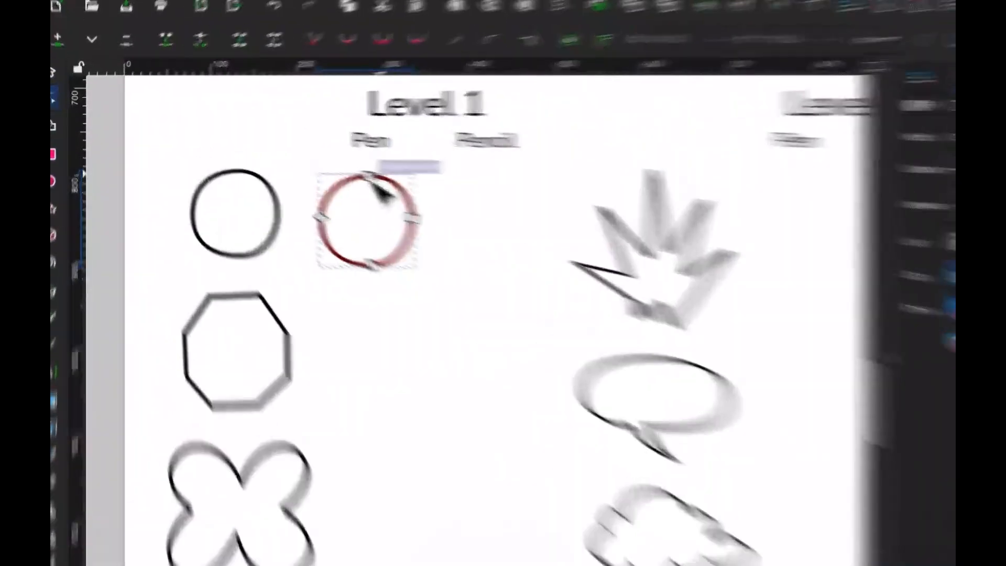
pyautogui.click(297, 159)
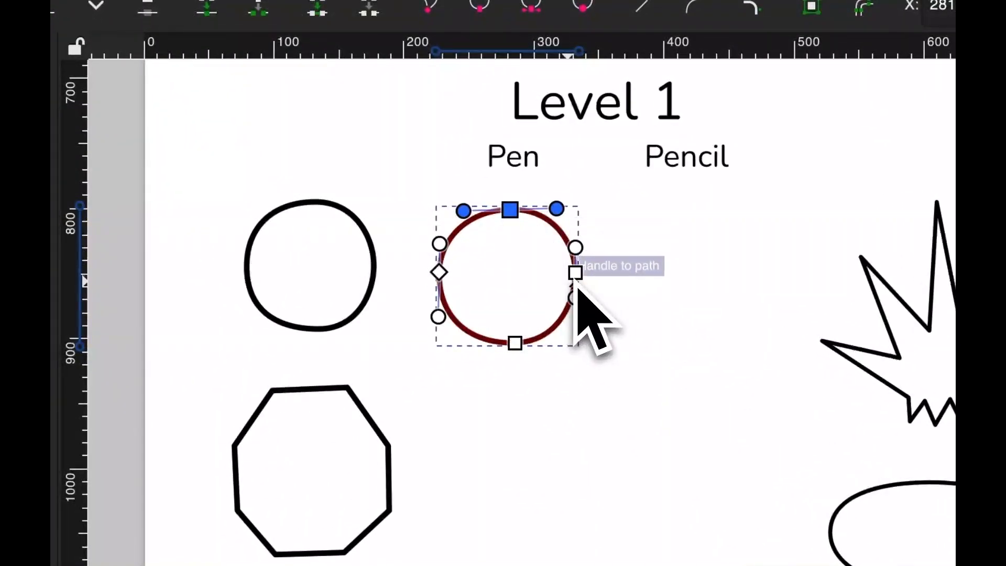
pyautogui.click(515, 343)
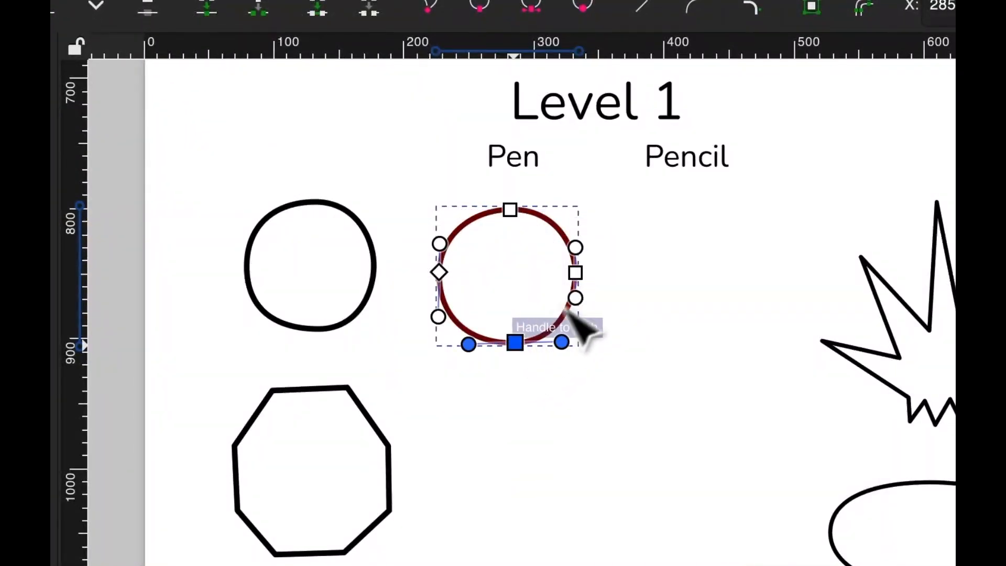
pyautogui.click(577, 273)
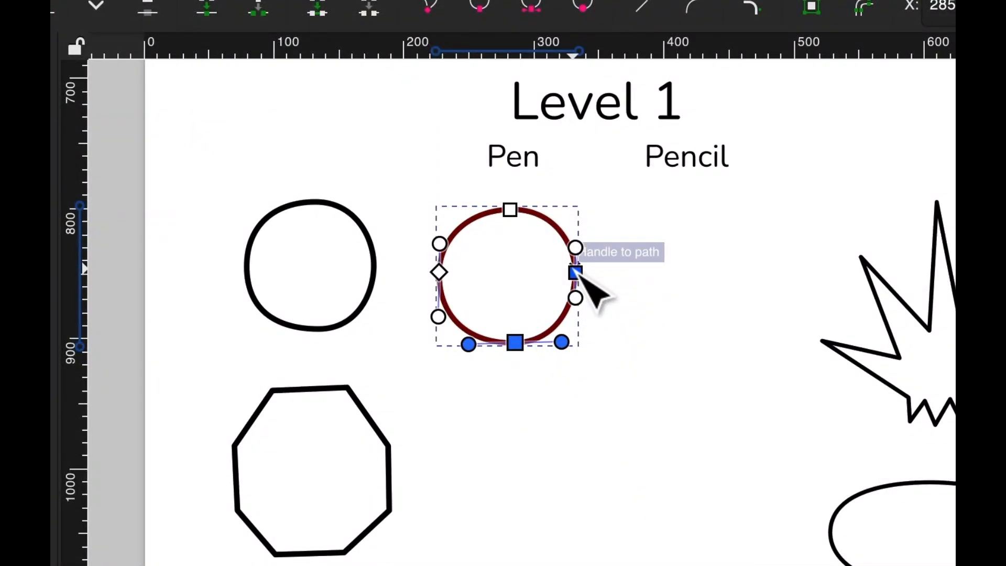
pyautogui.click(438, 272)
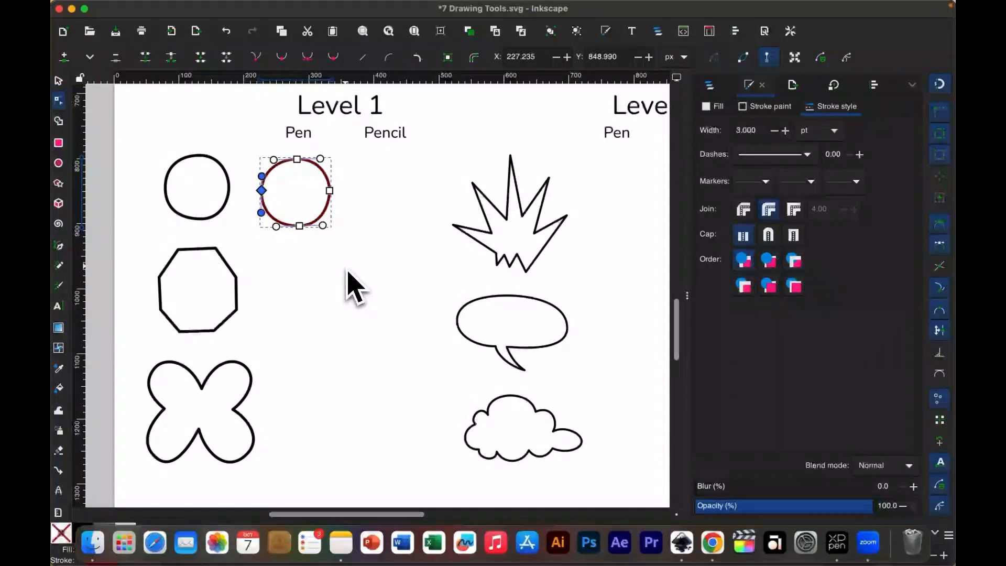
# Draw a closed eight-sided polygon with straight Pen segments beside the black octagon in the Level 1 section.
pyautogui.press('b')
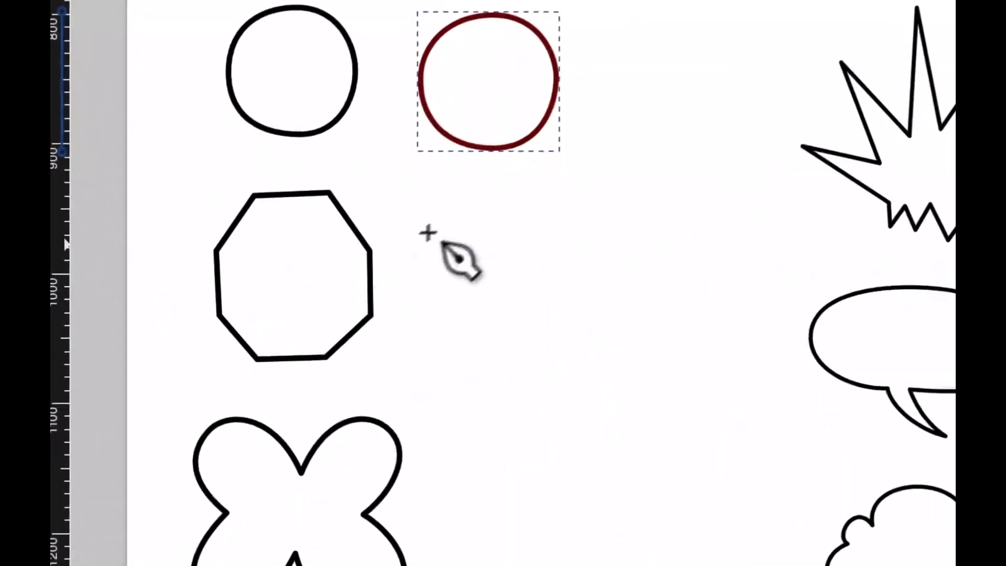
pyautogui.click(255, 274)
pyautogui.click(449, 191)
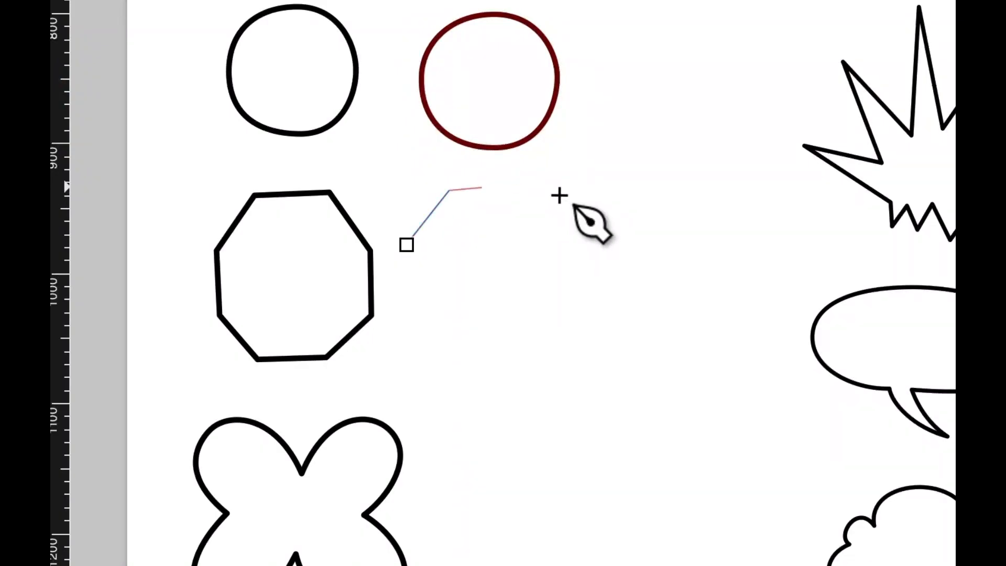
pyautogui.click(557, 189)
pyautogui.click(599, 251)
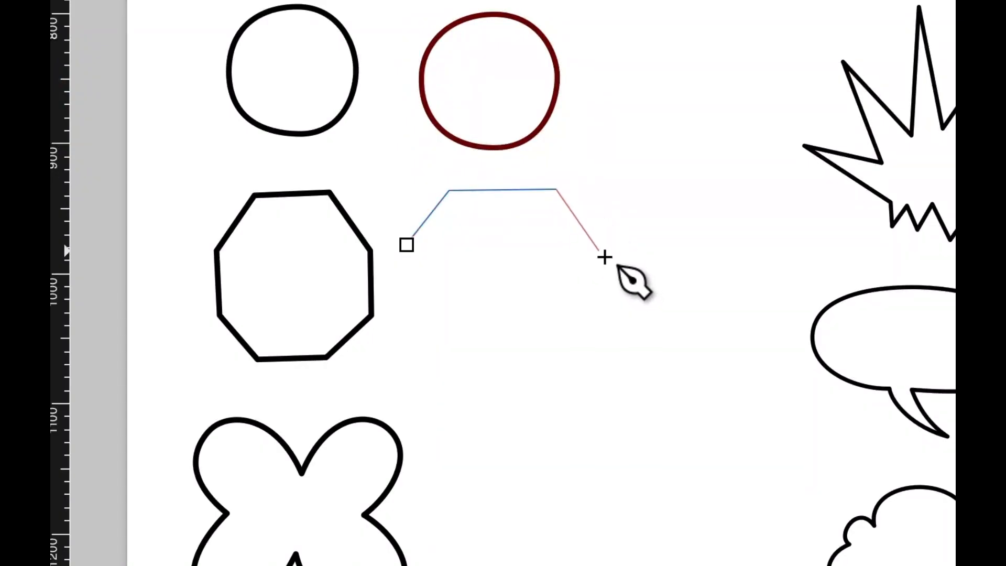
pyautogui.click(600, 323)
pyautogui.click(540, 373)
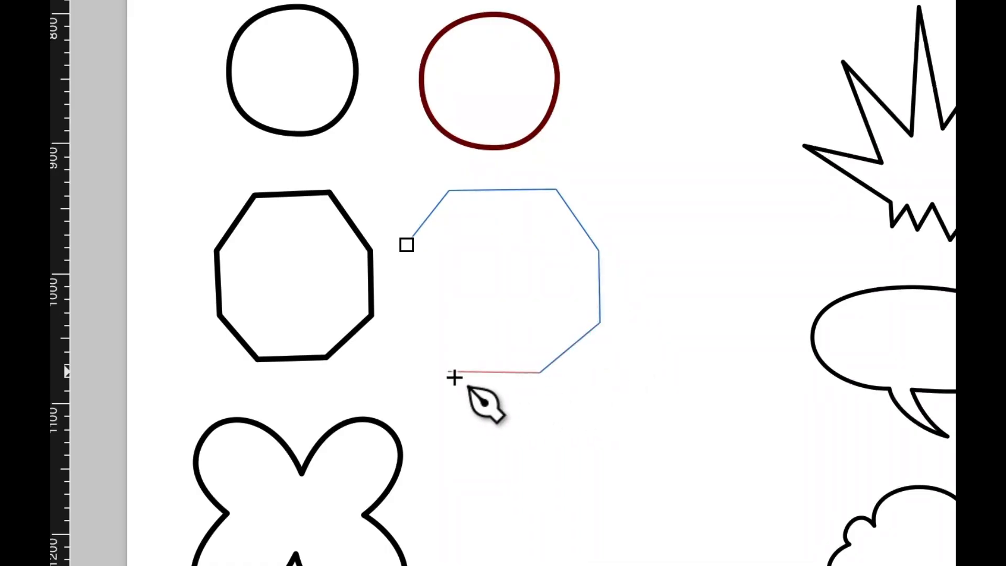
pyautogui.click(469, 373)
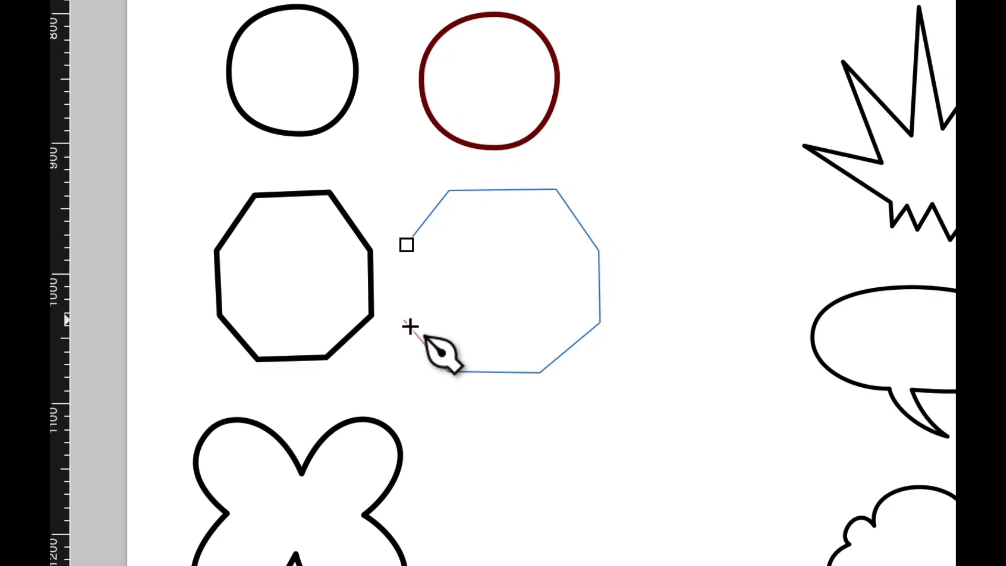
pyautogui.click(404, 321)
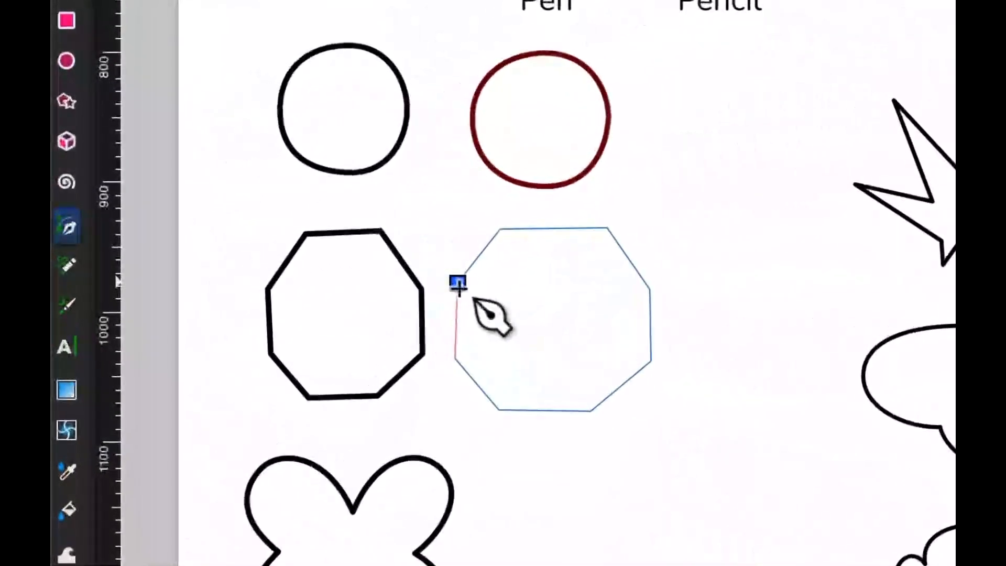
pyautogui.click(255, 276)
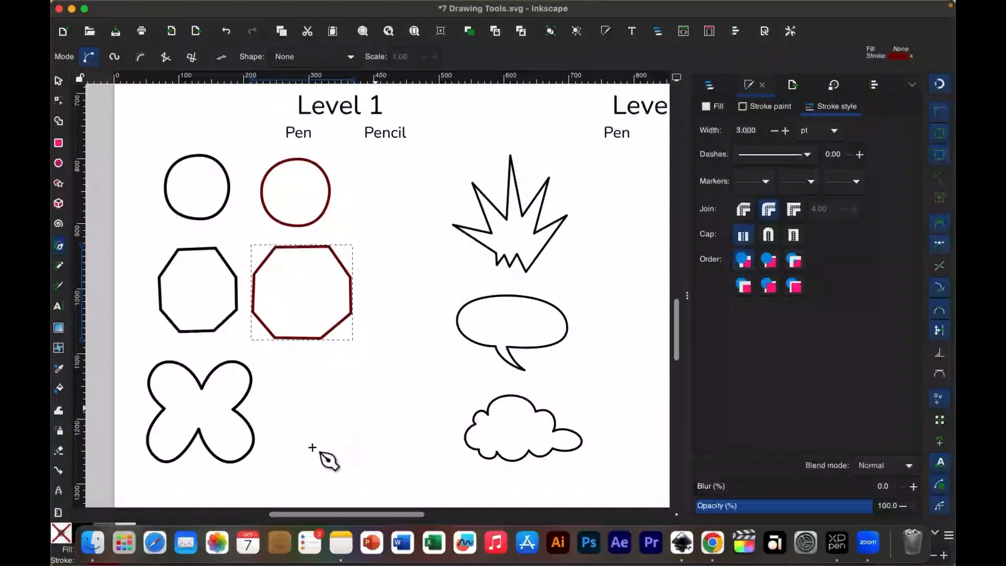
# Select the dark red octagon and try filling it with #550000 and a light red.
pyautogui.press('s')
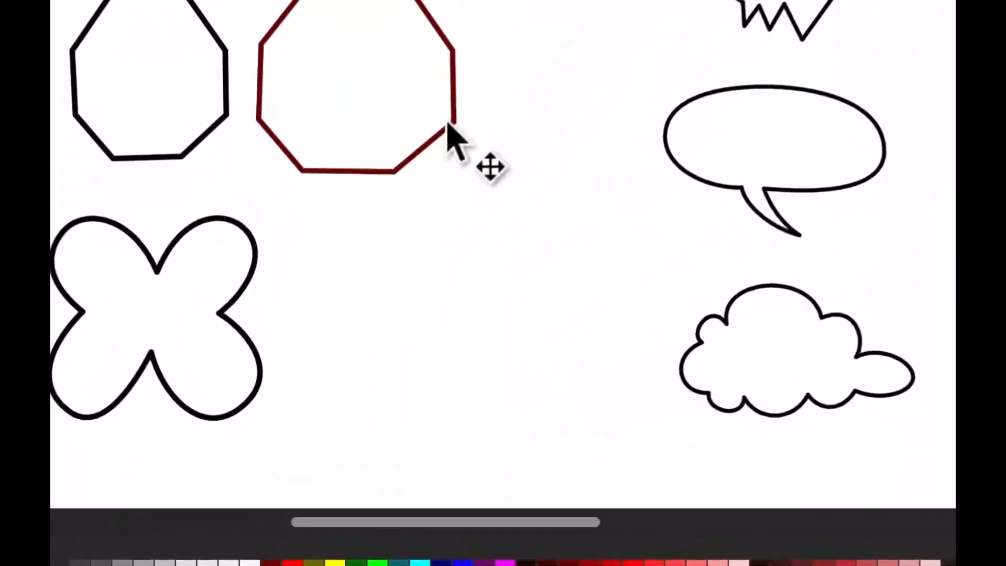
pyautogui.click(394, 263)
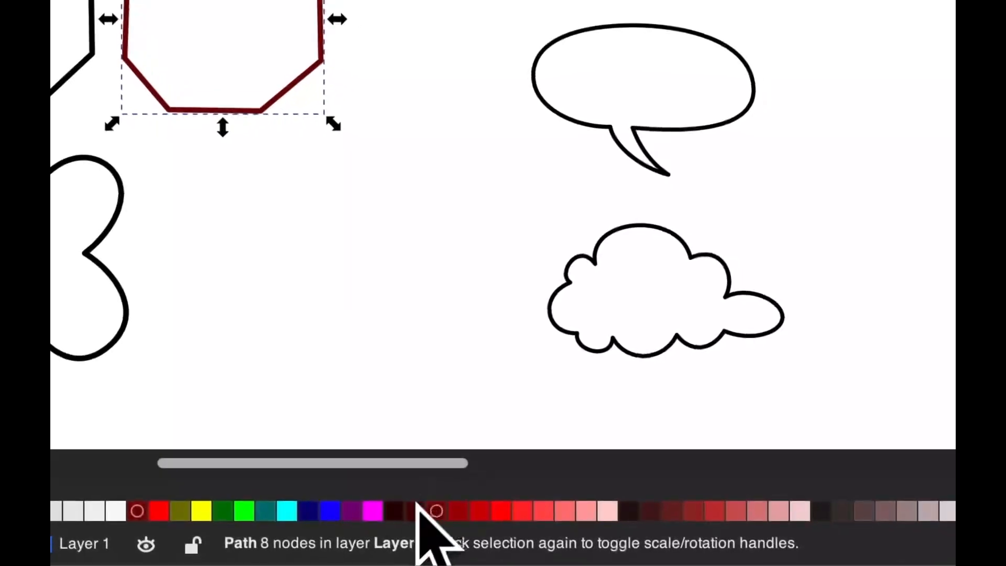
pyautogui.click(414, 516)
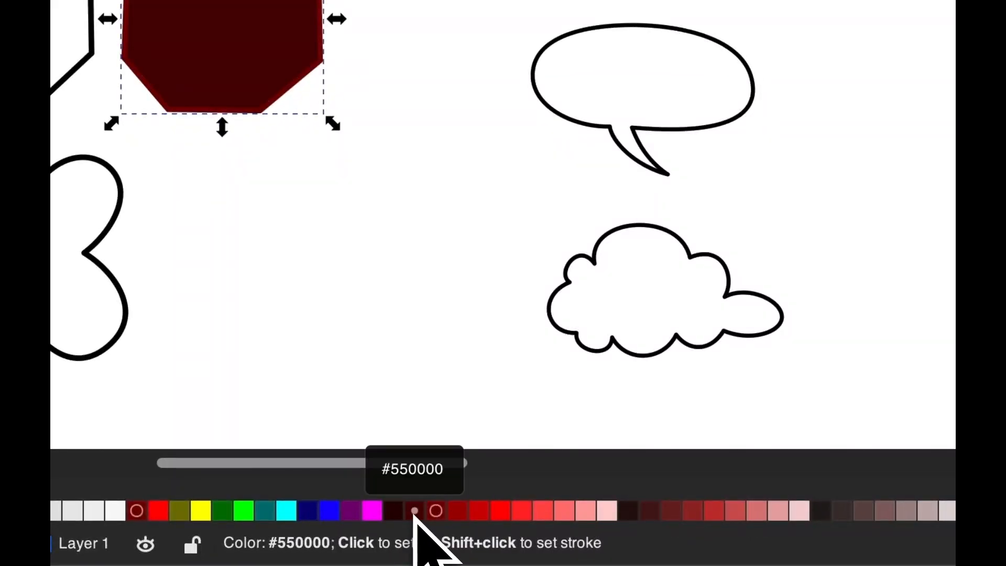
pyautogui.click(608, 516)
pyautogui.click(576, 516)
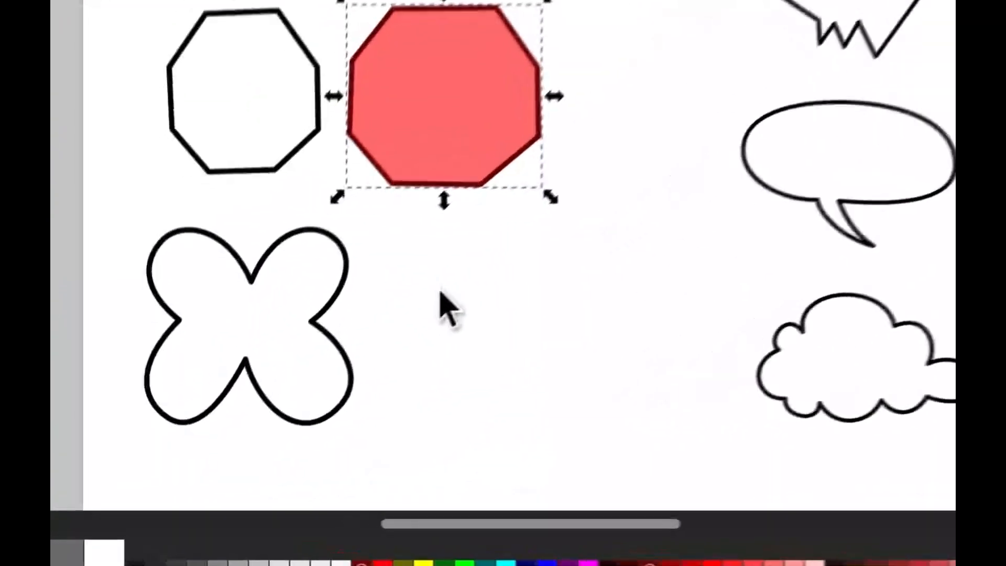
# Undo the fill colours applied to the octagon.
pyautogui.press('super+z')
pyautogui.press('super+z')
pyautogui.press('super+z')
pyautogui.press('super+z')
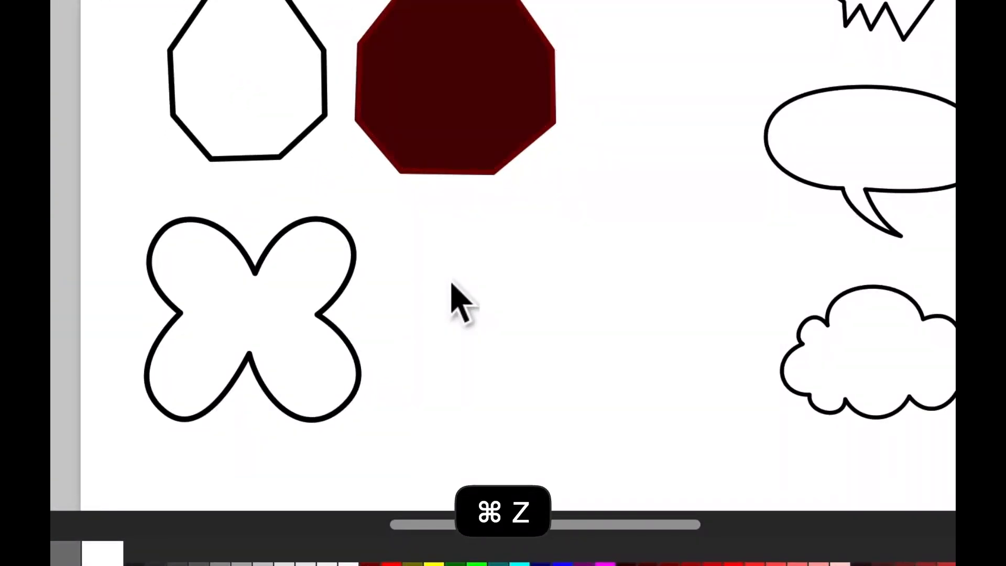
# Draw an open seven-node Pen path about 110 px wide beside the black four-petal shape.
pyautogui.press('b')
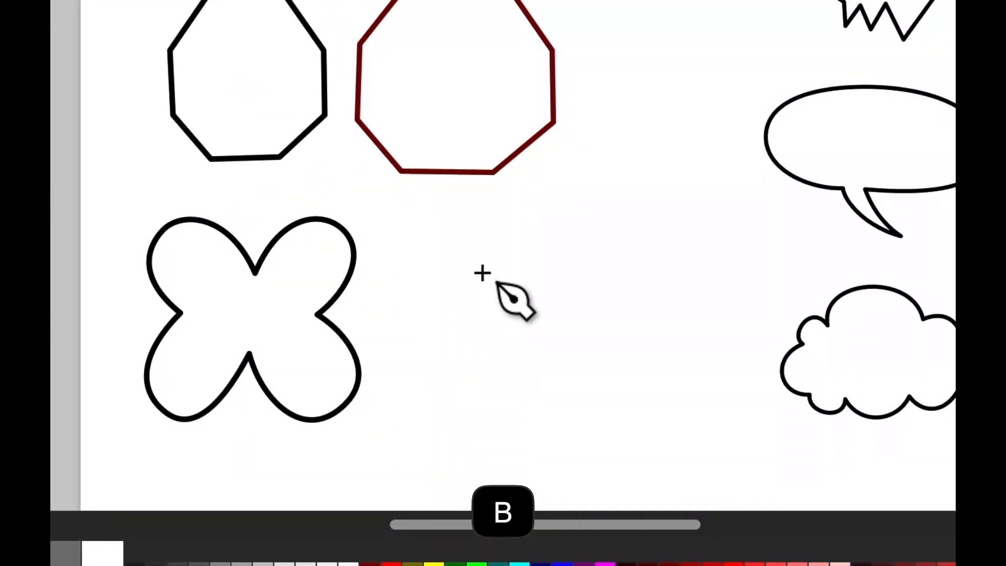
pyautogui.click(435, 265)
pyautogui.click(465, 219)
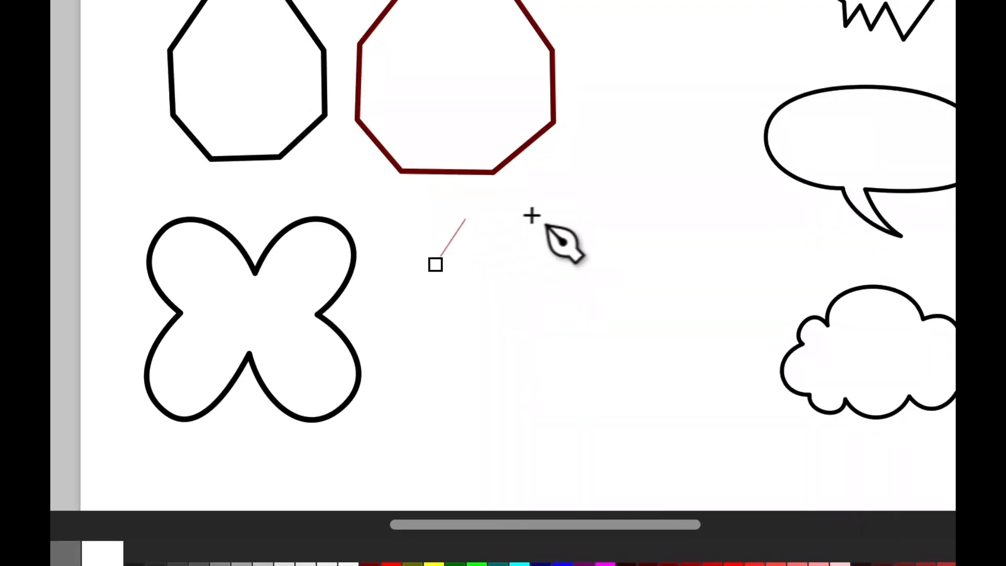
pyautogui.click(542, 217)
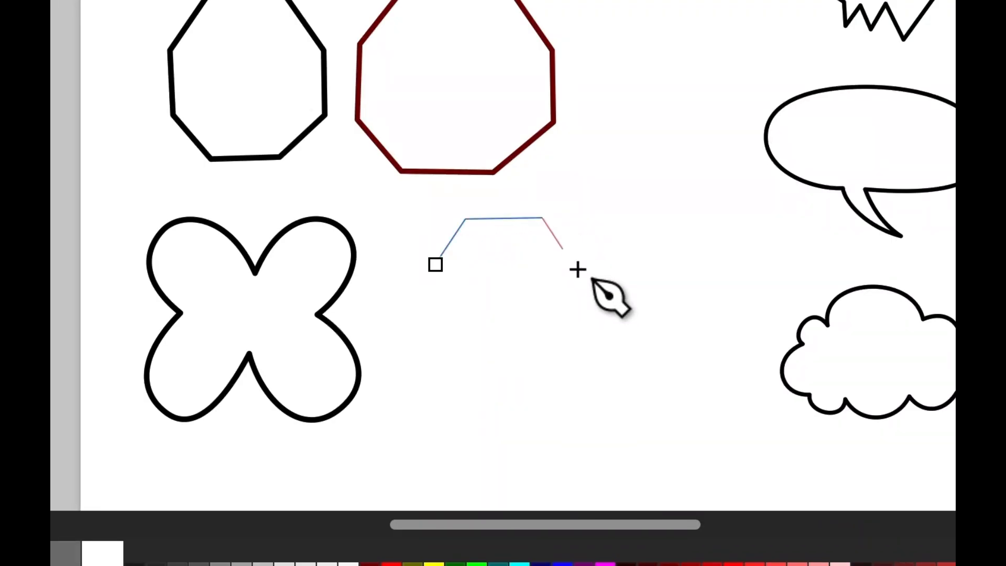
pyautogui.click(574, 268)
pyautogui.click(573, 328)
pyautogui.click(531, 356)
pyautogui.click(477, 356)
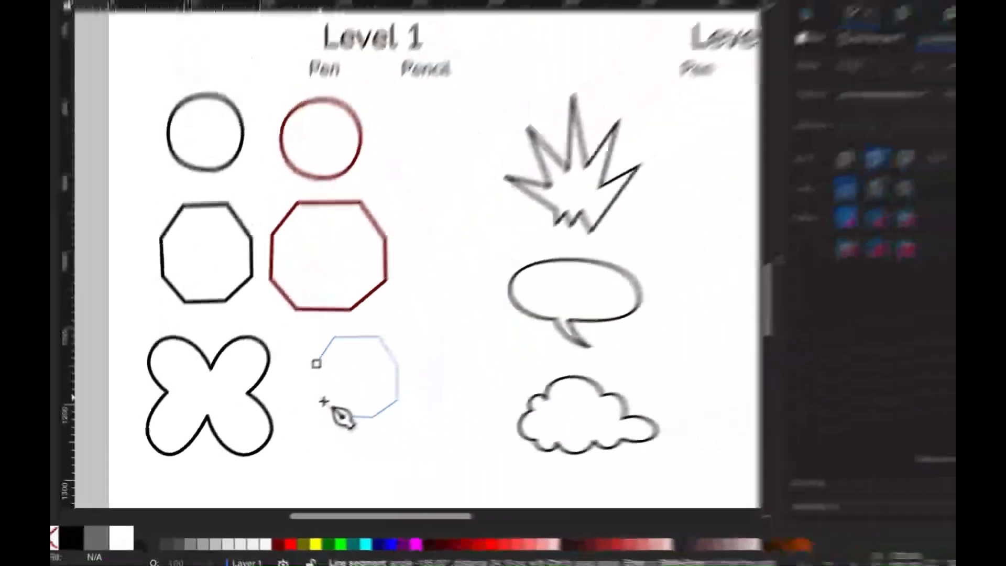
pyautogui.press('s')
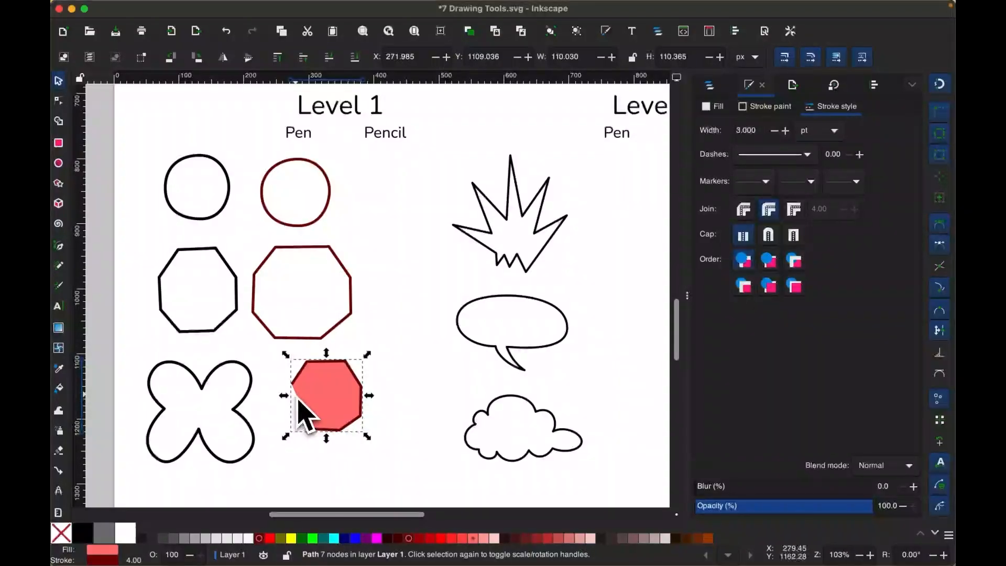
# Inspect the light red fill of the open seven-node path and delete that path.
pyautogui.scroll(3, 300, 411)
pyautogui.scroll(-2, 300, 411)
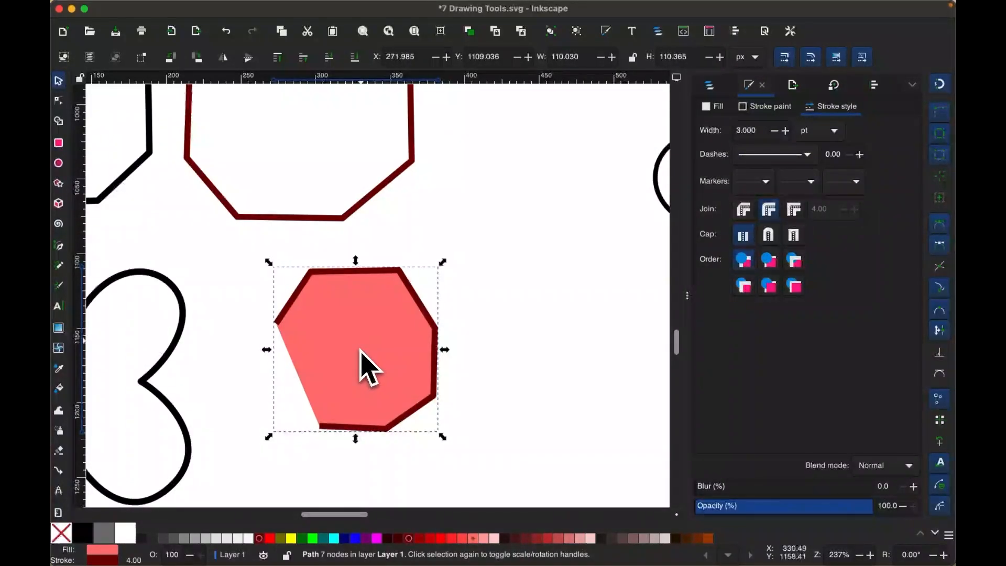
pyautogui.scroll(-3, 364, 370)
pyautogui.hscroll(-3, 388, 371)
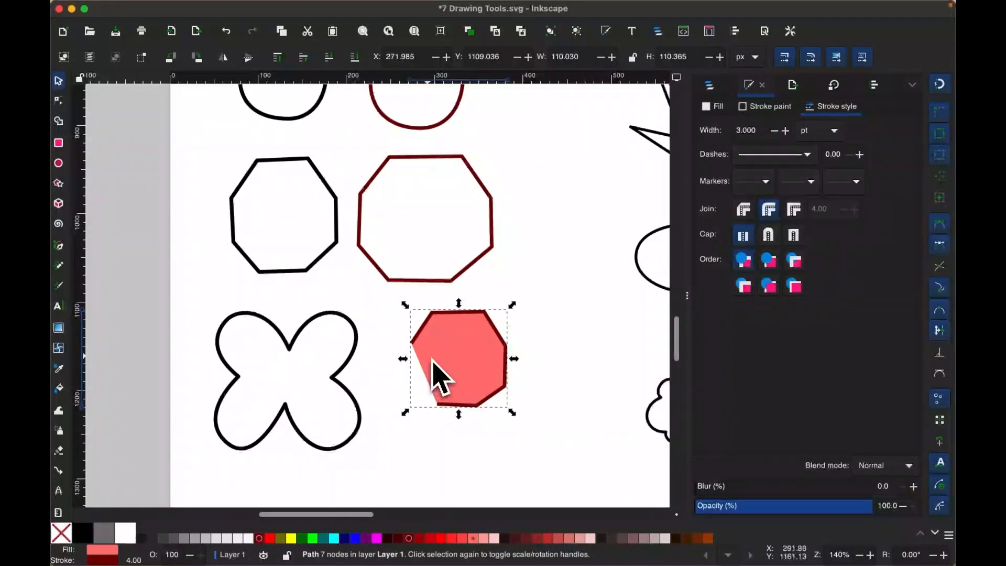
pyautogui.press('BackSpace')
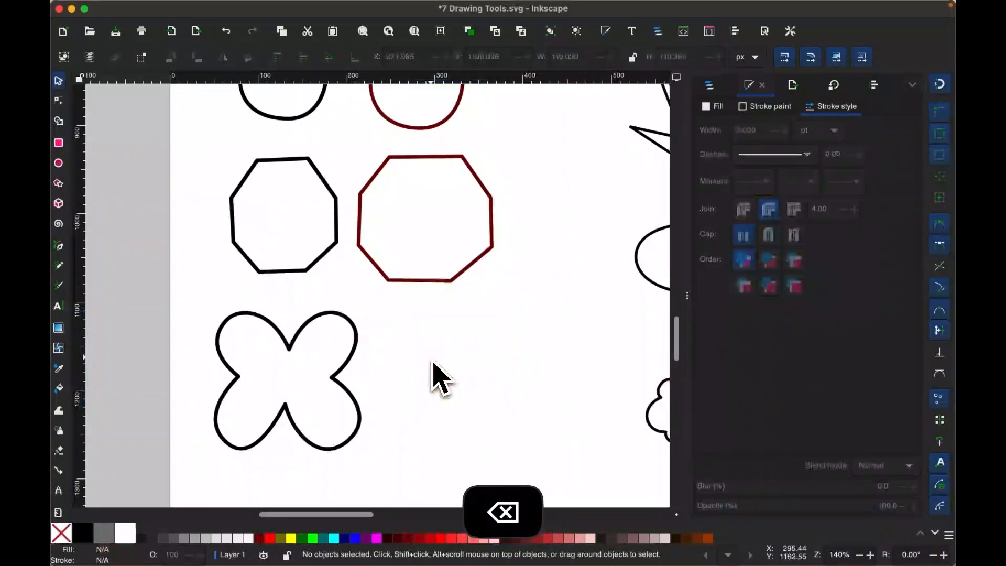
pyautogui.scroll(-2, 445, 366)
# Activate the Pen tool and set the fill for new paths to None.
pyautogui.press('b')
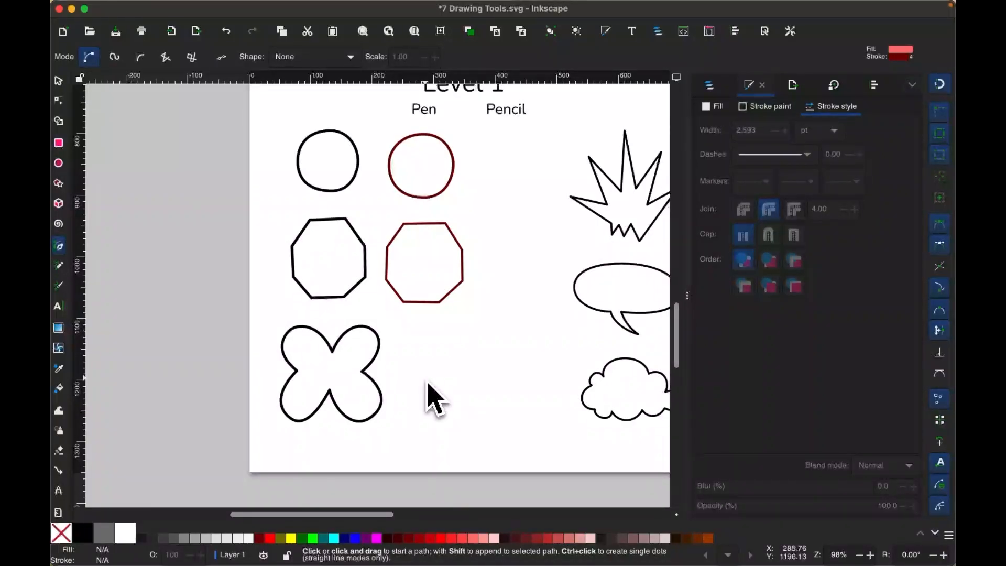
pyautogui.press('b')
pyautogui.click(60, 537)
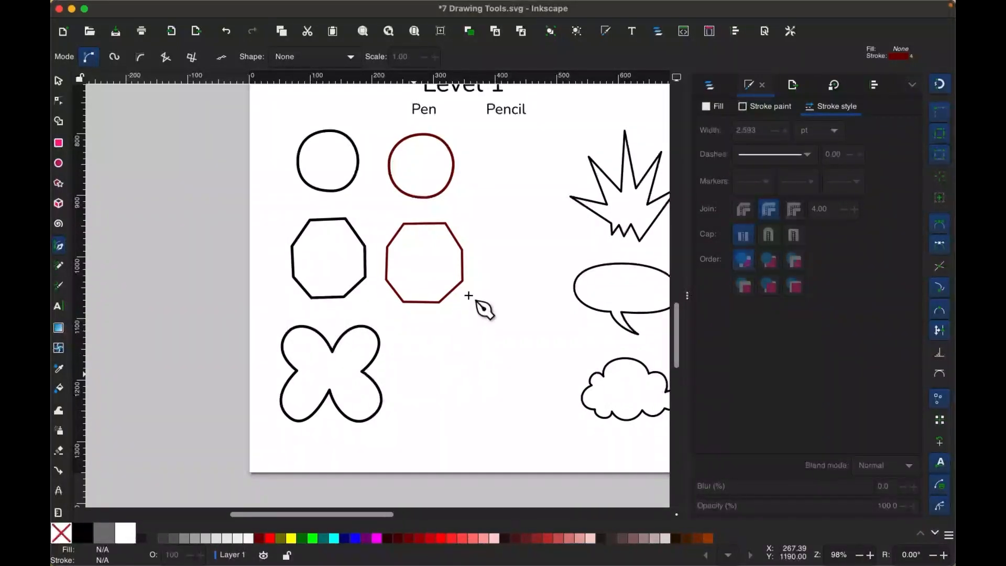
pyautogui.scroll(10, 482, 309)
pyautogui.scroll(-3, 483, 304)
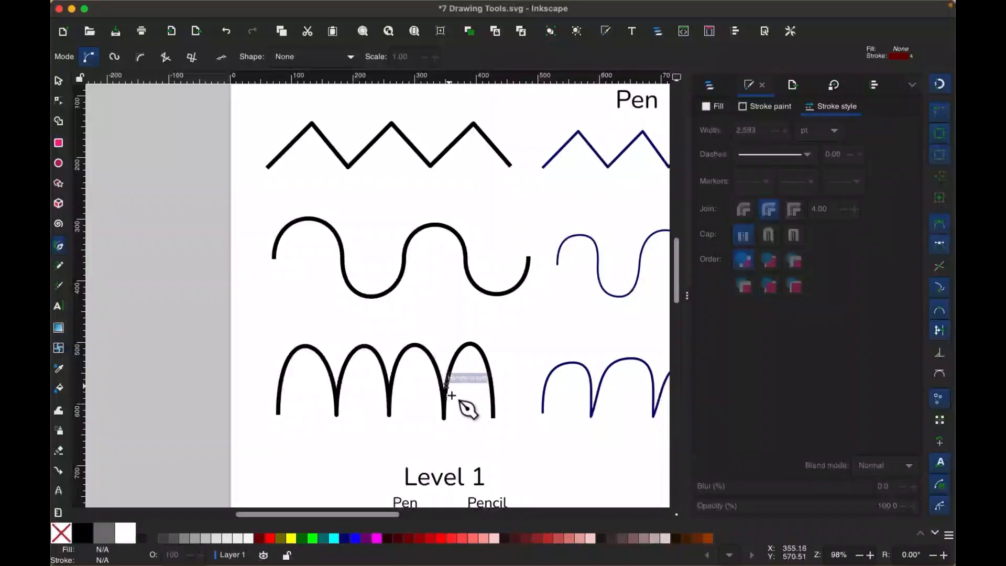
pyautogui.scroll(-10, 451, 381)
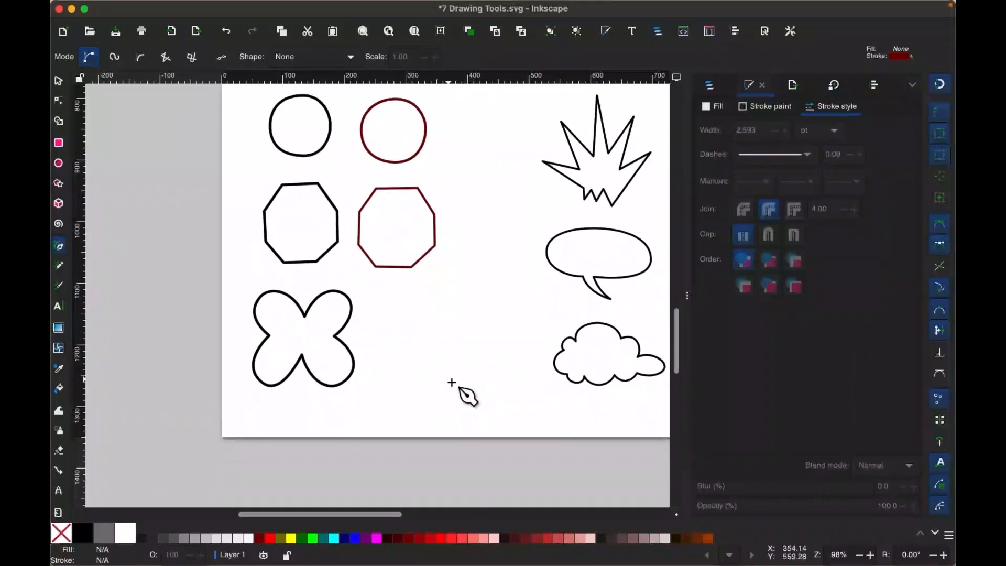
pyautogui.scroll(10, 441, 333)
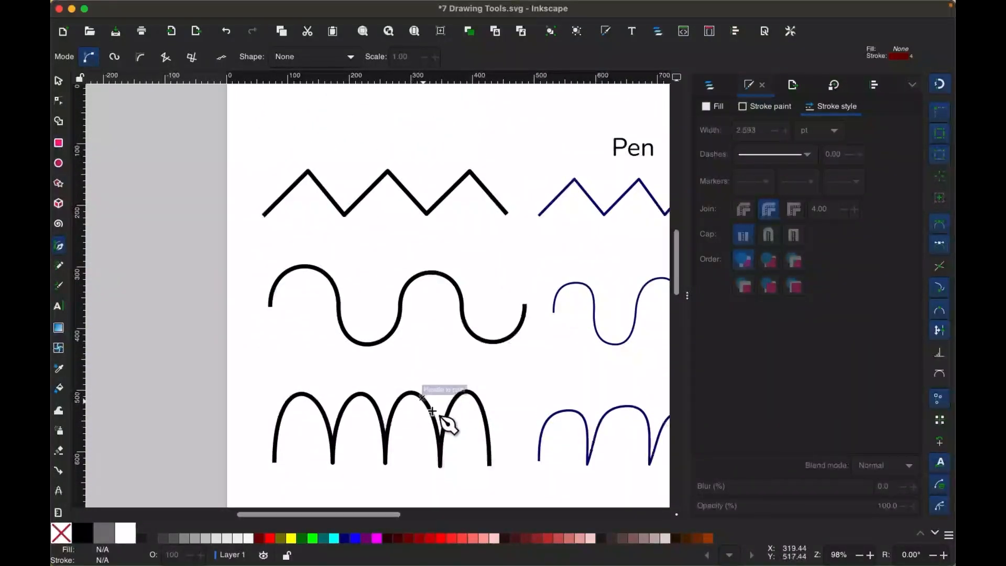
pyautogui.scroll(-15, 431, 417)
pyautogui.scroll(5, 435, 419)
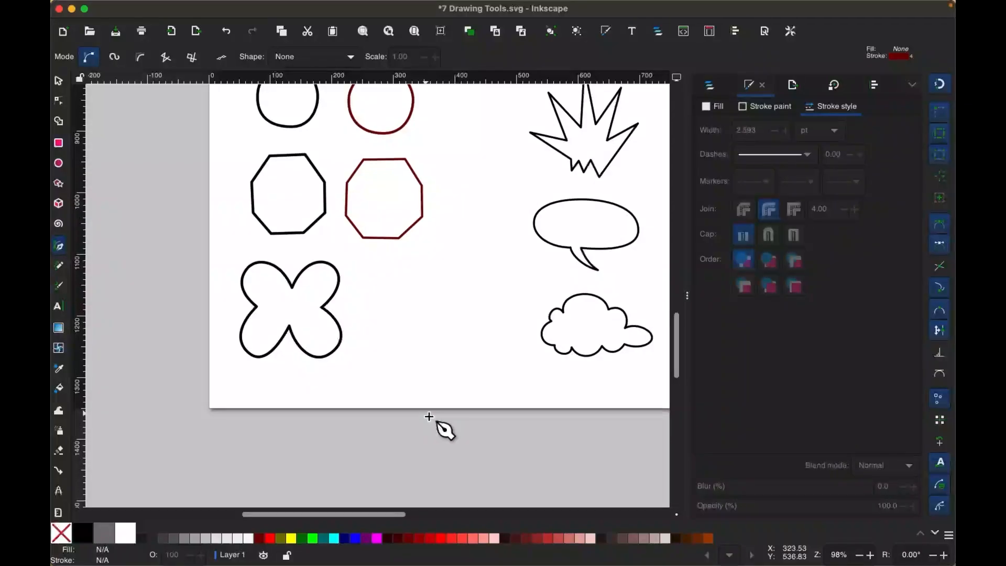
pyautogui.scroll(1, 412, 401)
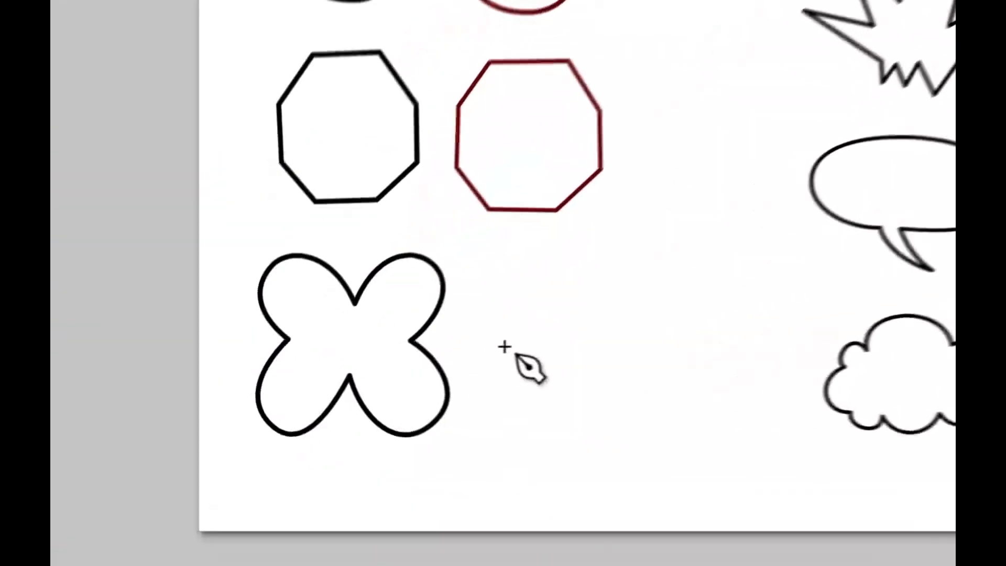
# Draw the two upper petals of a four-petal outline, about 160 px wide, with the Pen tool beside the black four-petal shape, using cusps between petals.
pyautogui.moveTo(492, 316)
pyautogui.mouseDown()
pyautogui.moveTo(493, 240)
pyautogui.moveTo(501, 317)
pyautogui.moveTo(492, 333)
pyautogui.moveTo(485, 314)
pyautogui.mouseUp()
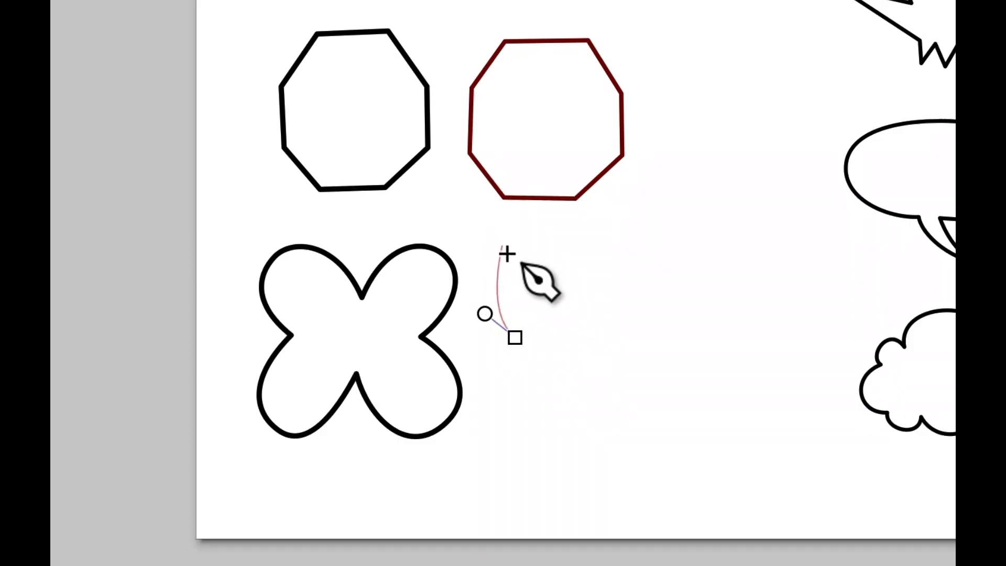
pyautogui.moveTo(496, 252); pyautogui.dragTo(515, 244)
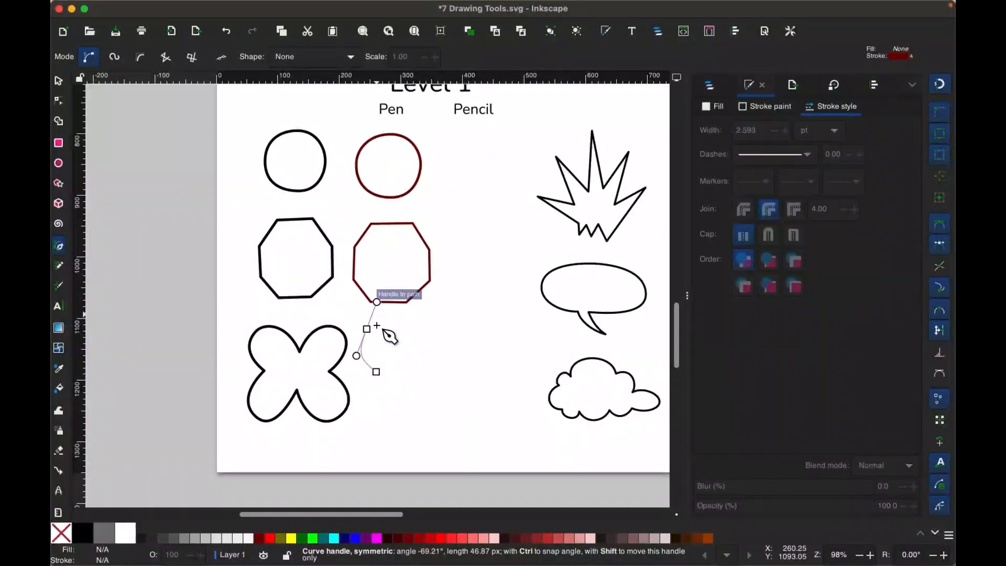
pyautogui.moveTo(376, 326); pyautogui.dragTo(376, 320)
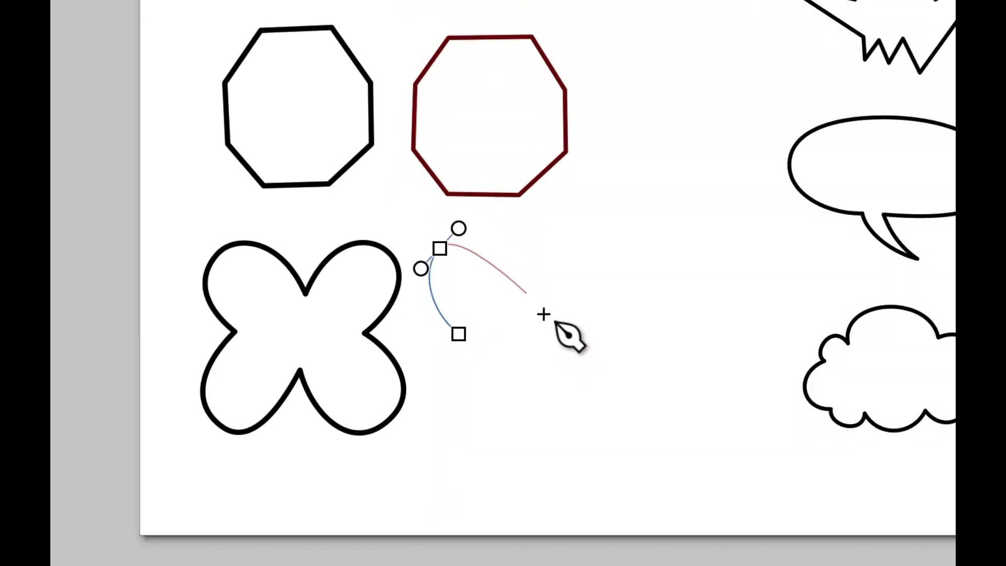
pyautogui.moveTo(527, 294); pyautogui.dragTo(546, 331)
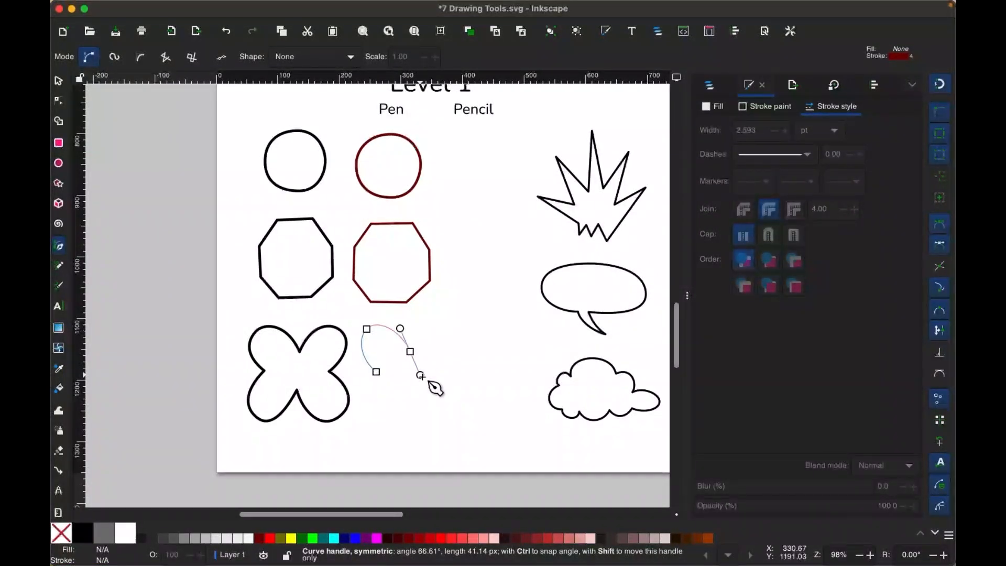
pyautogui.moveTo(438, 349); pyautogui.dragTo(431, 331)
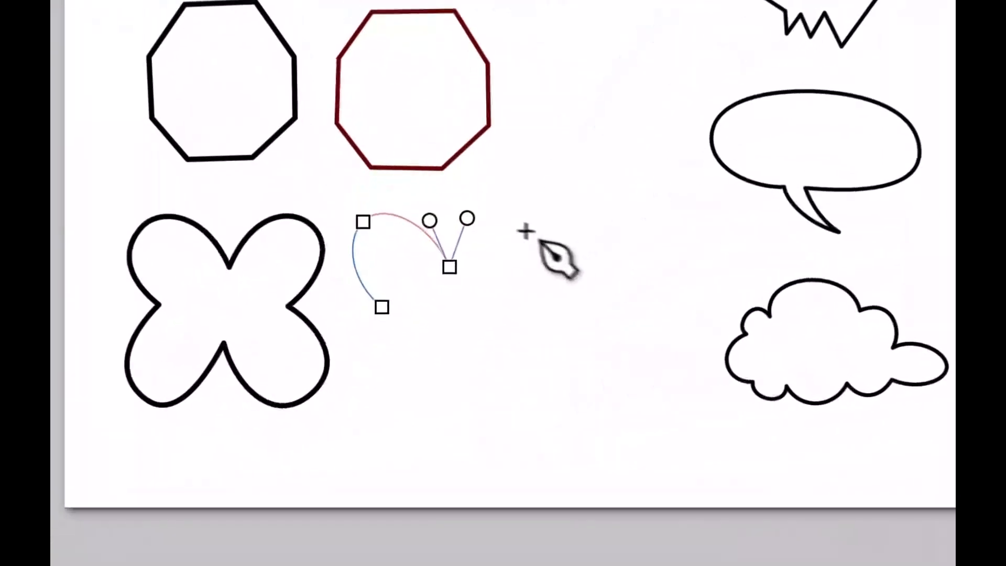
pyautogui.moveTo(544, 237); pyautogui.dragTo(572, 282)
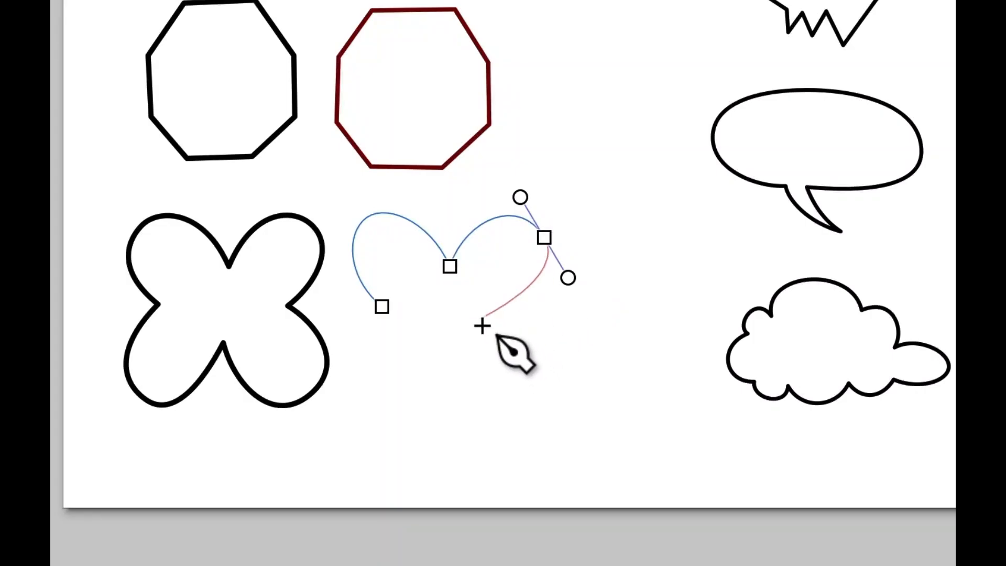
pyautogui.moveTo(483, 327); pyautogui.dragTo(447, 344)
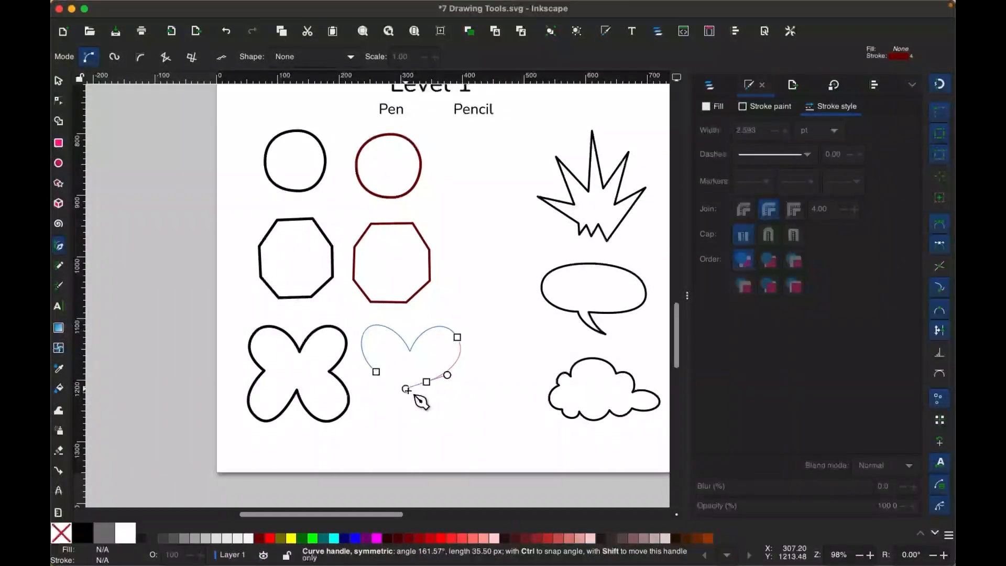
pyautogui.moveTo(444, 398); pyautogui.dragTo(453, 392)
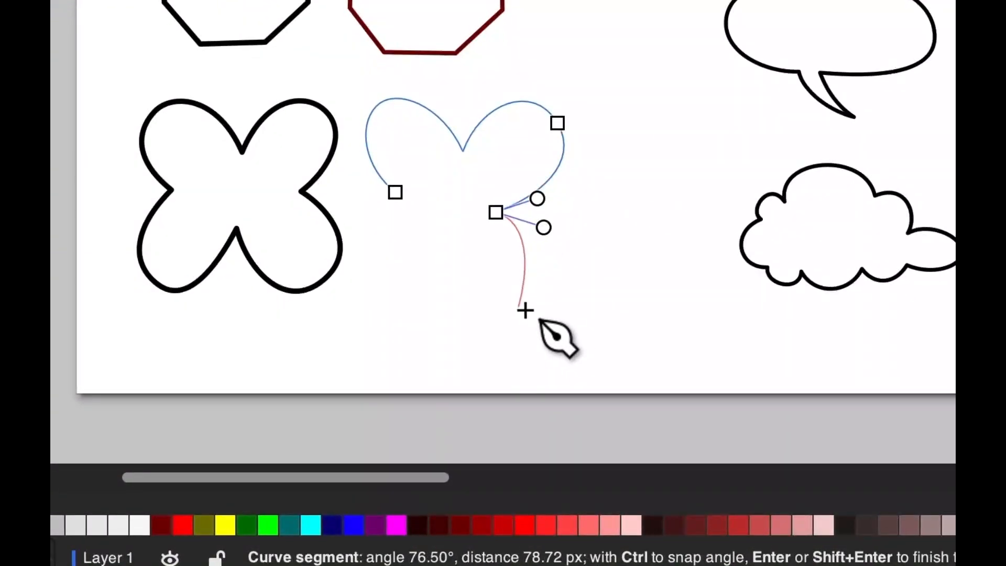
# Add the two lower petals with curved Pen segments and a cusp between them, closing the outline at its starting node.
pyautogui.moveTo(530, 311); pyautogui.dragTo(503, 342)
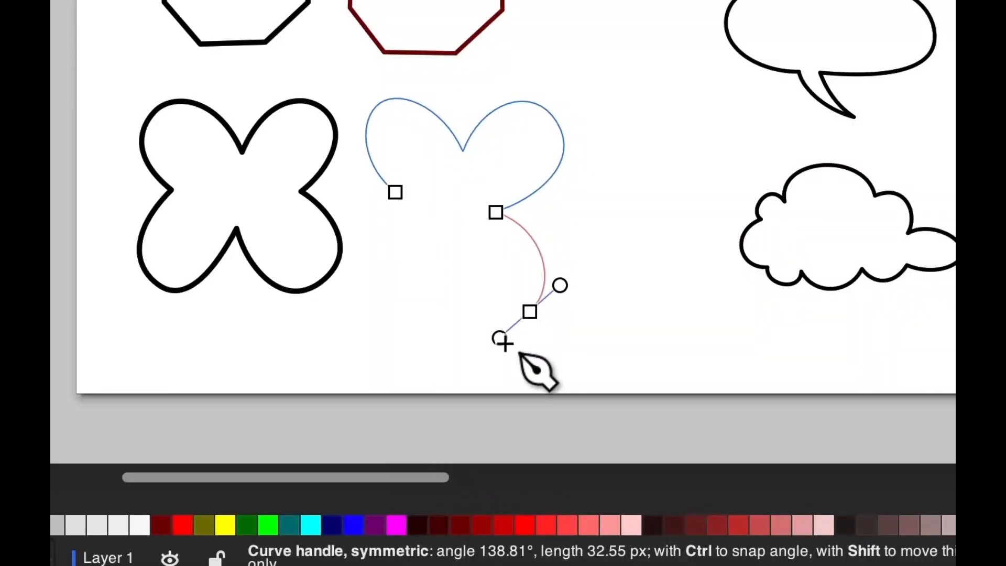
pyautogui.moveTo(503, 342); pyautogui.dragTo(504, 342)
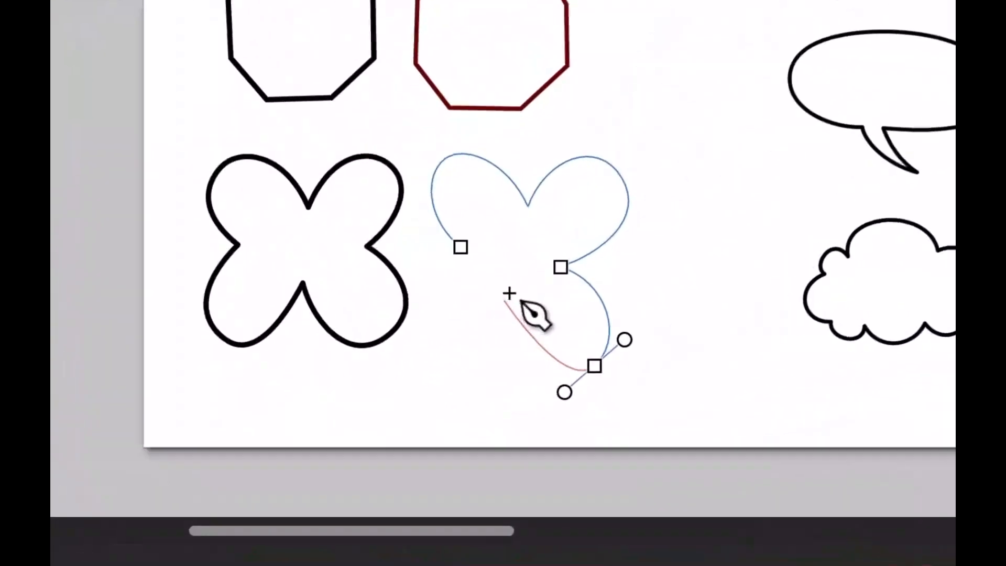
pyautogui.moveTo(398, 398); pyautogui.dragTo(398, 386)
pyautogui.moveTo(502, 276); pyautogui.dragTo(498, 259)
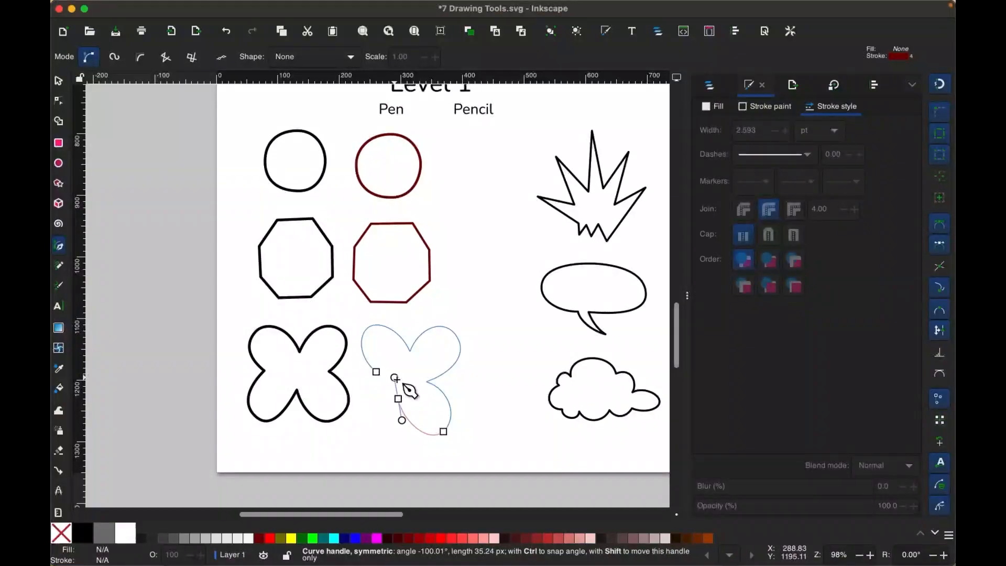
pyautogui.moveTo(396, 379); pyautogui.dragTo(393, 375)
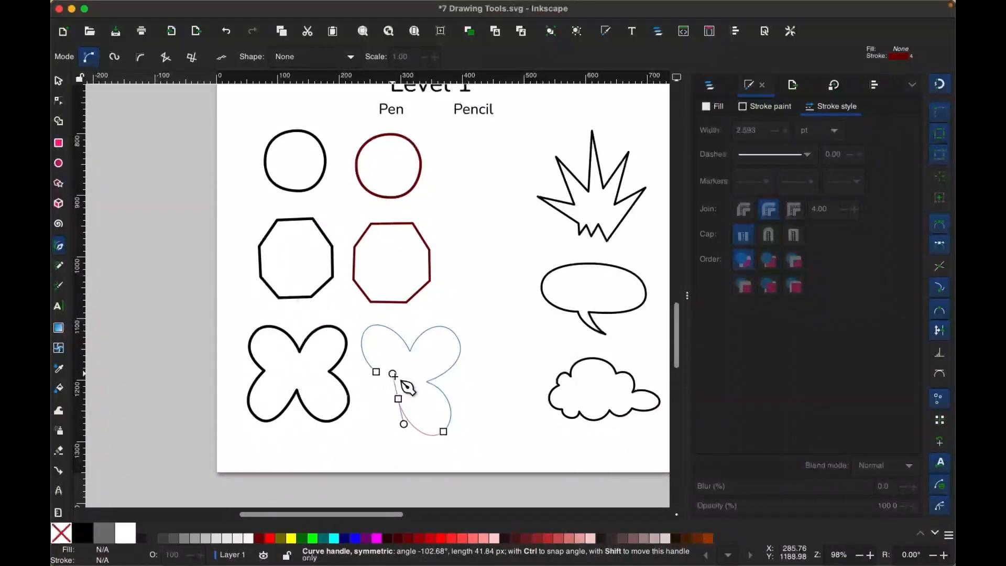
pyautogui.moveTo(385, 405)
pyautogui.mouseDown()
pyautogui.moveTo(394, 426)
pyautogui.moveTo(356, 402)
pyautogui.moveTo(370, 391)
pyautogui.moveTo(368, 405)
pyautogui.mouseUp()
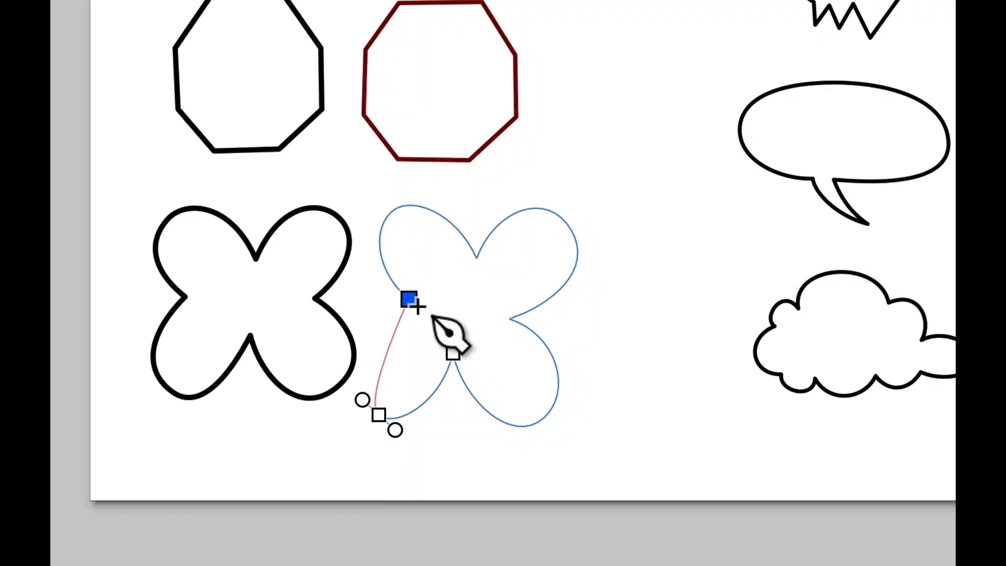
pyautogui.moveTo(408, 299)
pyautogui.mouseDown()
pyautogui.moveTo(503, 278)
pyautogui.moveTo(480, 246)
pyautogui.moveTo(486, 255)
pyautogui.mouseUp()
pyautogui.scroll(-1, 469, 245)
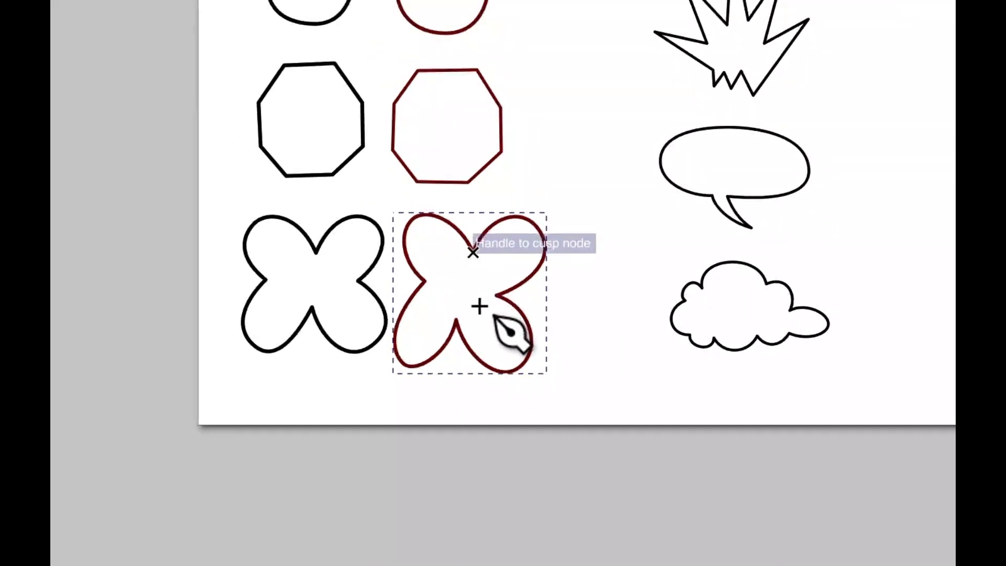
# Reposition the upper, left and right inner cusp nodes of the dark red four-petal shape to make its petals more even.
pyautogui.scroll(2, 479, 299)
pyautogui.press('n')
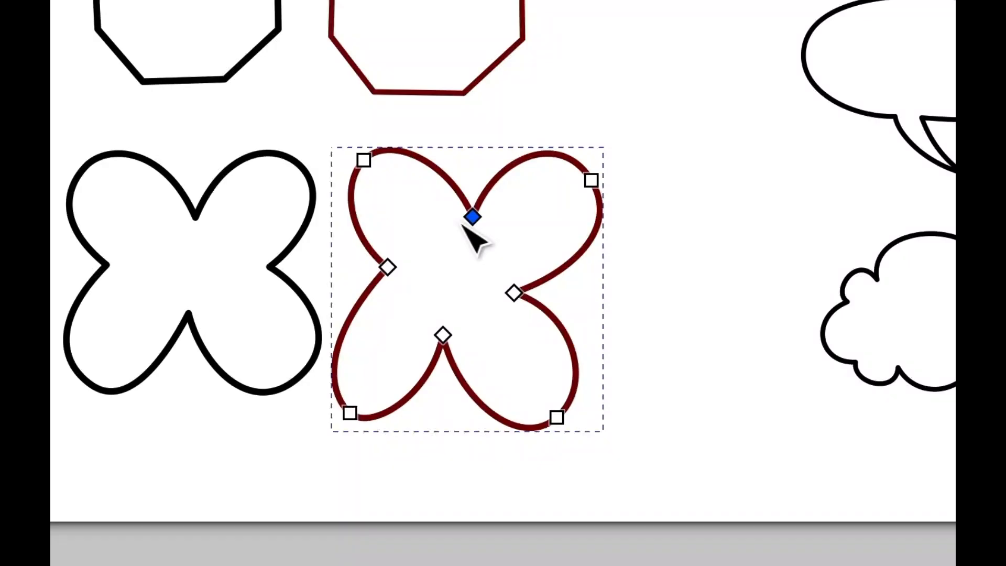
pyautogui.moveTo(469, 220); pyautogui.dragTo(455, 224)
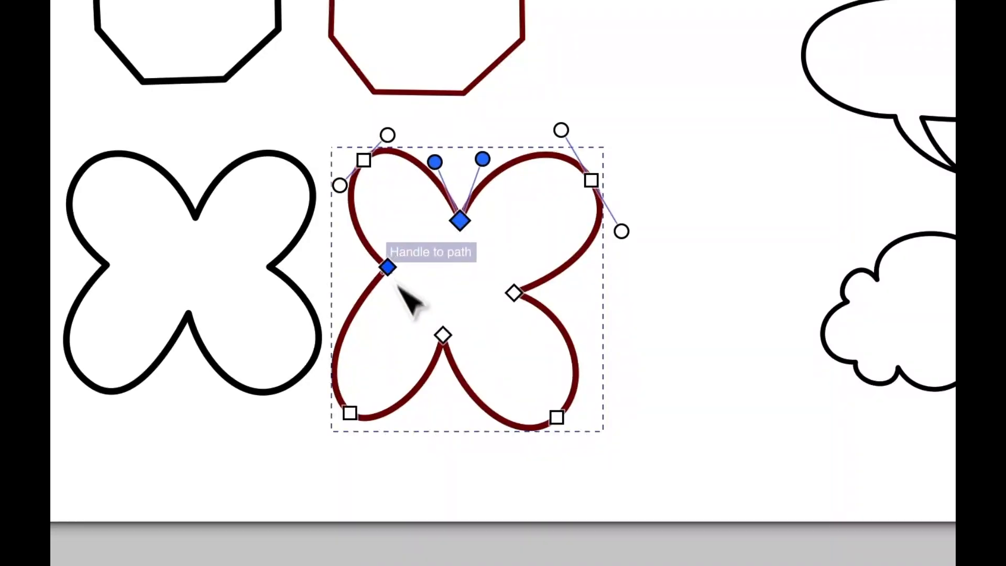
pyautogui.moveTo(390, 270); pyautogui.dragTo(397, 288)
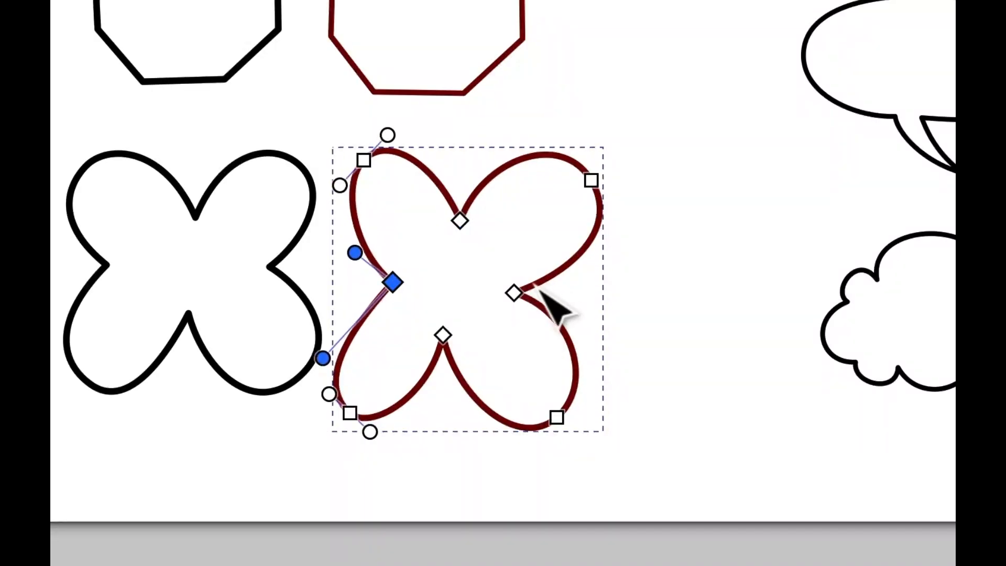
pyautogui.moveTo(515, 292); pyautogui.dragTo(526, 280)
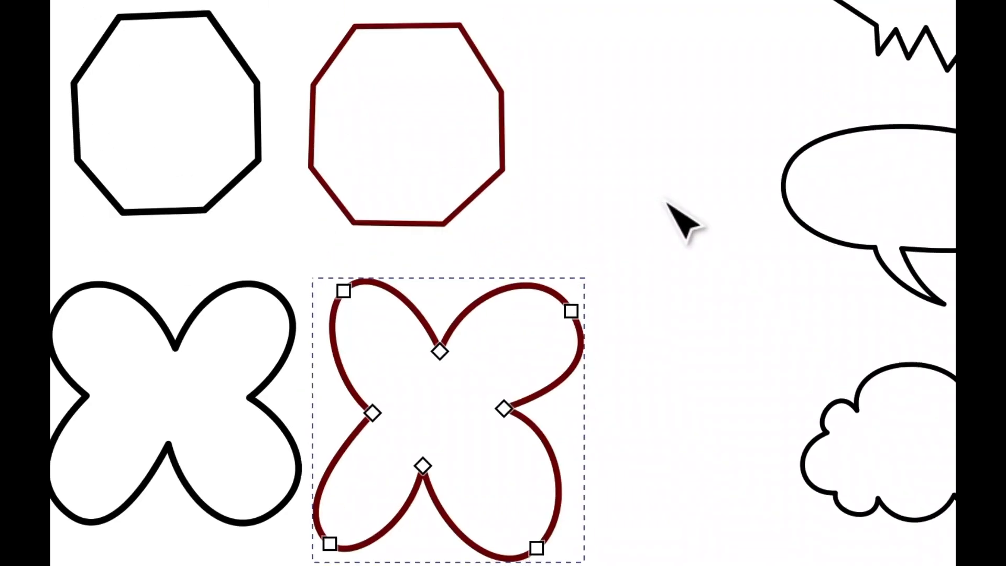
# Draw a closed freehand circle about 80 px wide with the Pencil tool in the Level 1 Pencil column.
pyautogui.scroll(2, 667, 204)
pyautogui.scroll(3, 633, 143)
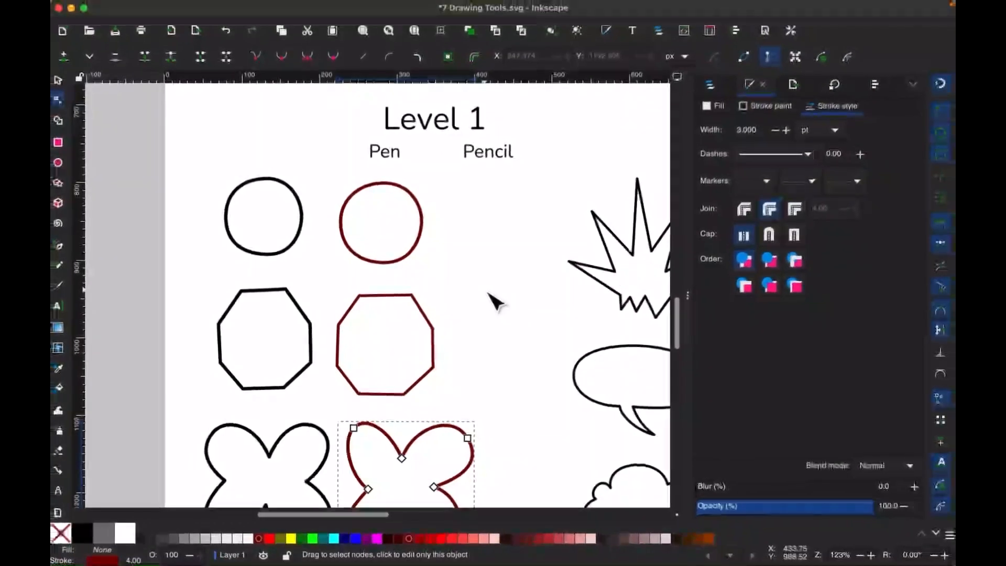
pyautogui.press('p')
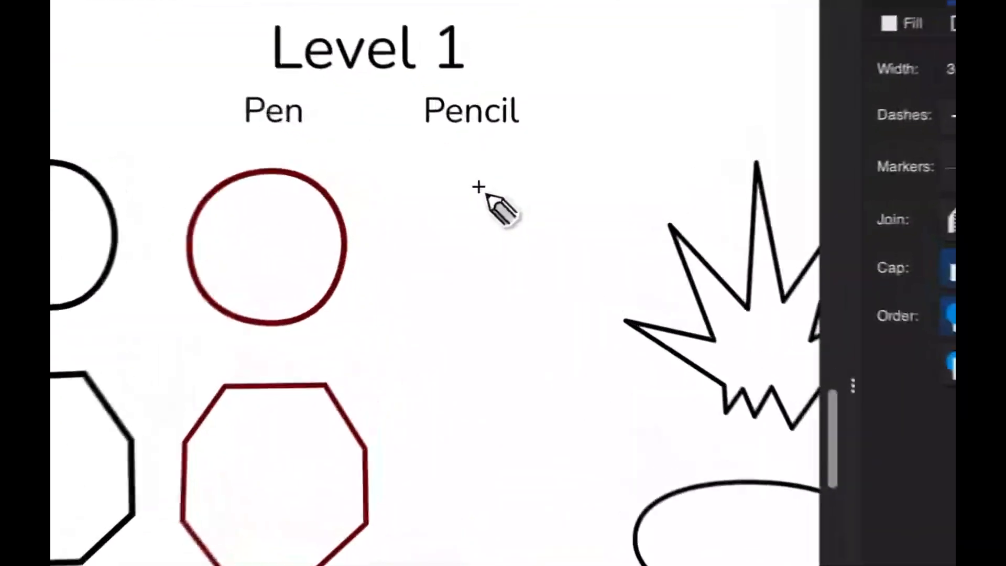
pyautogui.moveTo(489, 189)
pyautogui.mouseDown()
pyautogui.moveTo(477, 249)
pyautogui.moveTo(524, 212)
pyautogui.moveTo(483, 184)
pyautogui.mouseUp()
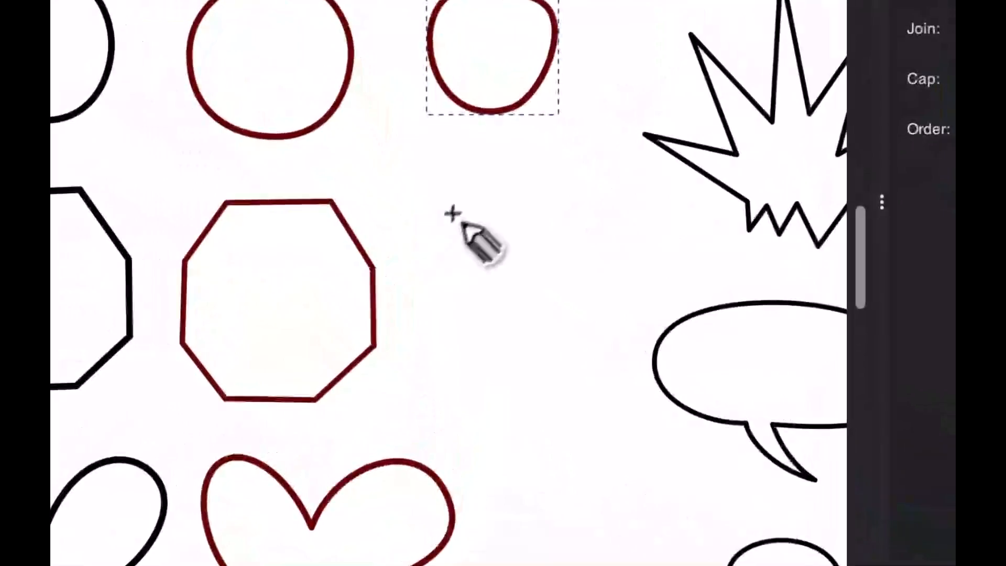
# Draw a closed octagon about 105 px wide from straight Pencil segments, beside the dark red Pen octagon.
pyautogui.moveTo(455, 323); pyautogui.dragTo(482, 298)
pyautogui.click(474, 206)
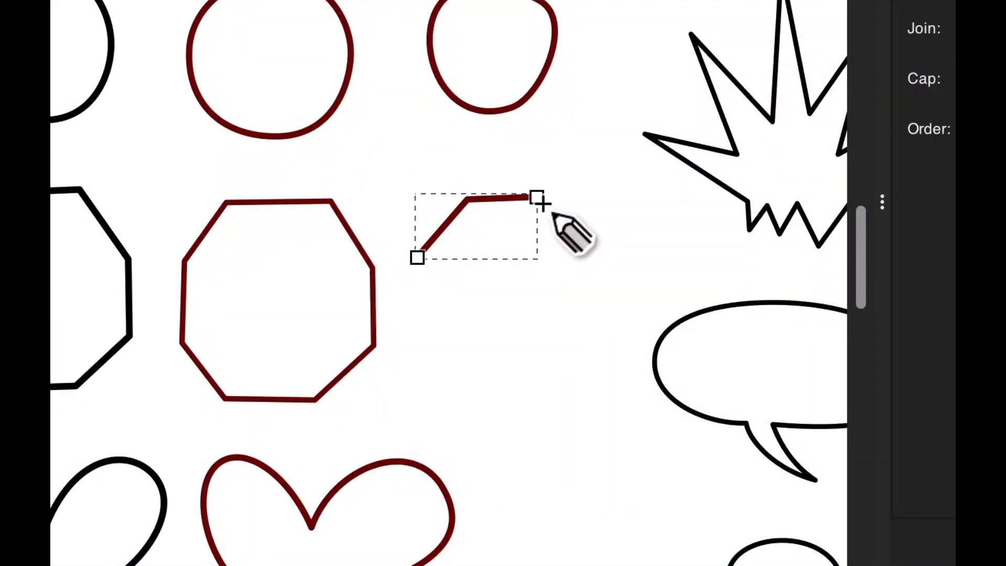
pyautogui.click(539, 199)
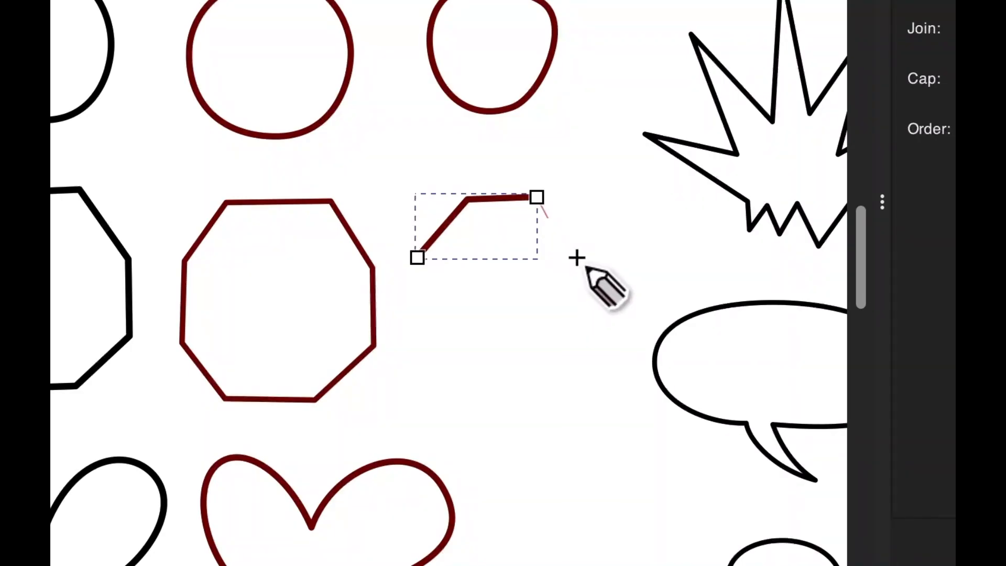
pyautogui.click(582, 254)
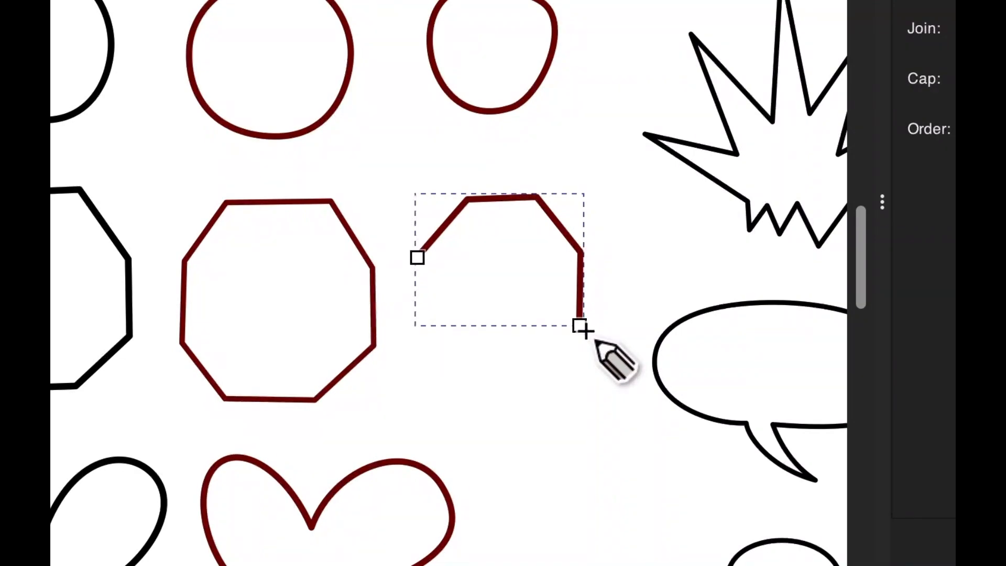
pyautogui.click(532, 373)
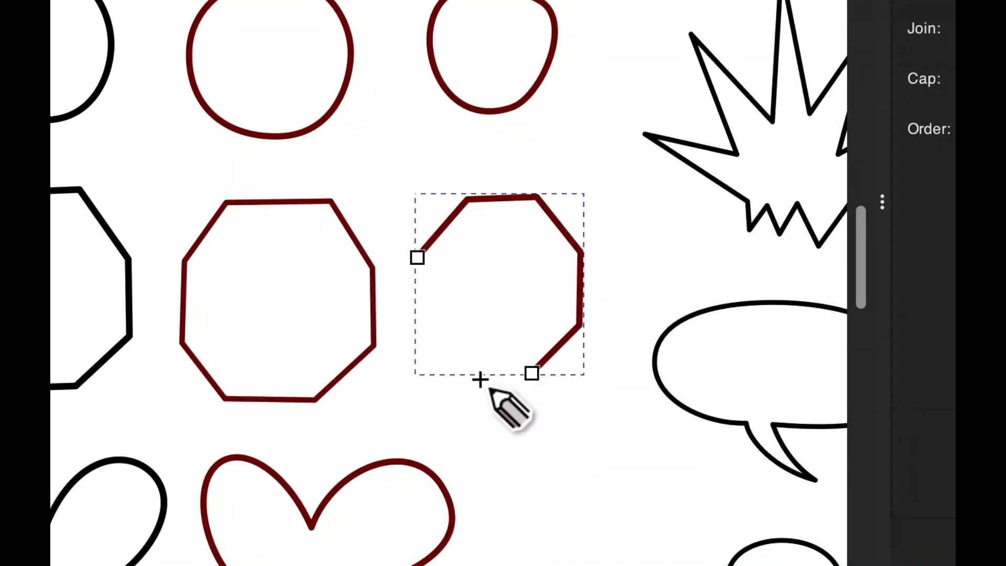
pyautogui.click(458, 373)
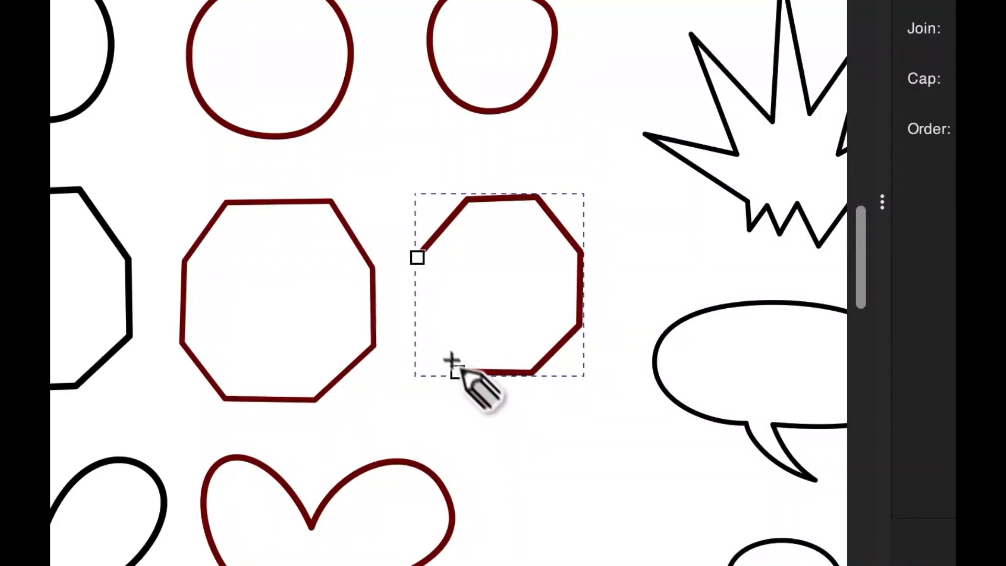
pyautogui.click(417, 320)
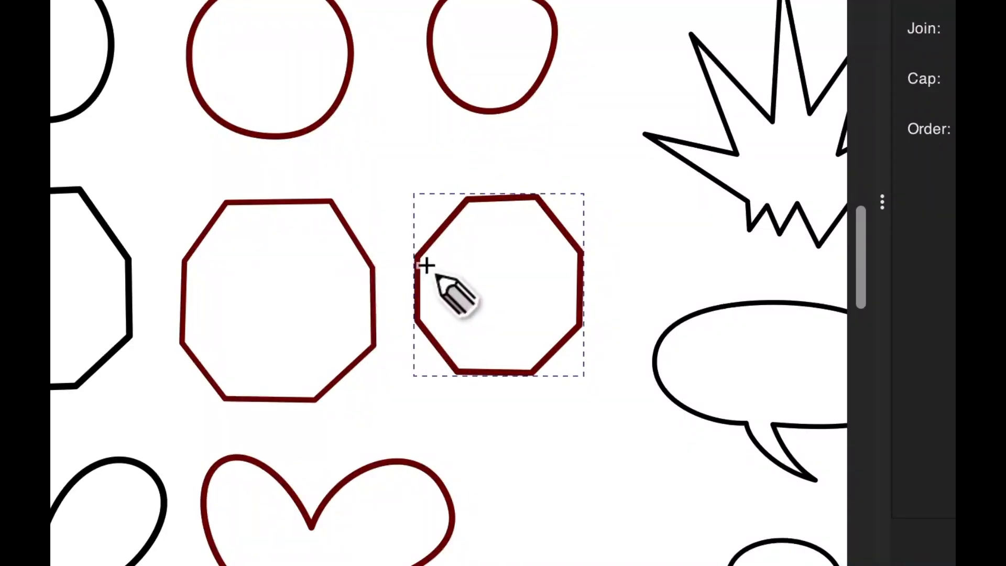
pyautogui.click(430, 265)
# Try a freehand Pencil version of the four-petal shape, about 150 px wide, and undo it.
pyautogui.scroll(-6, 554, 309)
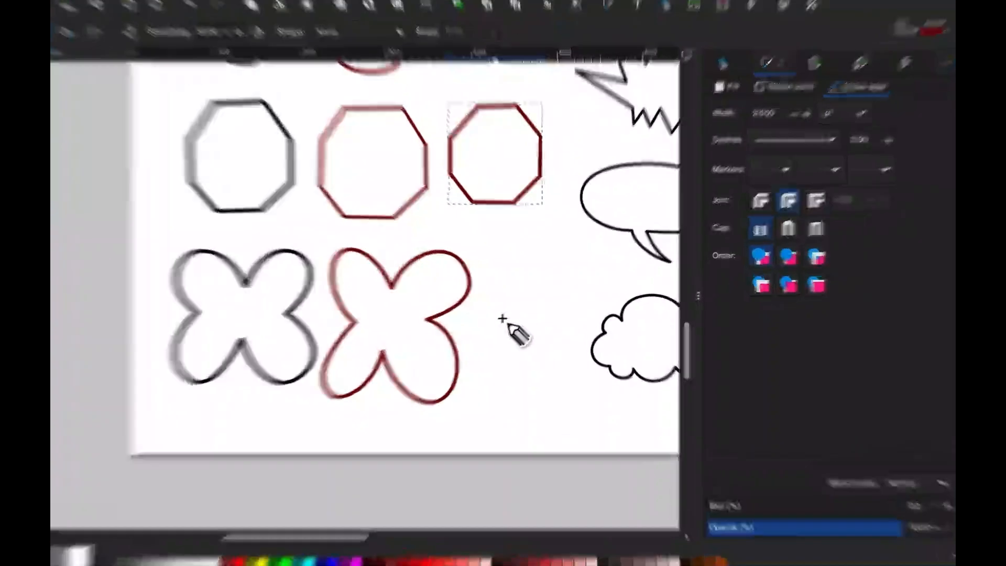
pyautogui.moveTo(507, 313)
pyautogui.mouseDown()
pyautogui.moveTo(472, 242)
pyautogui.moveTo(510, 302)
pyautogui.moveTo(546, 240)
pyautogui.moveTo(604, 260)
pyautogui.moveTo(592, 310)
pyautogui.moveTo(574, 322)
pyautogui.moveTo(585, 365)
pyautogui.moveTo(537, 354)
pyautogui.mouseUp()
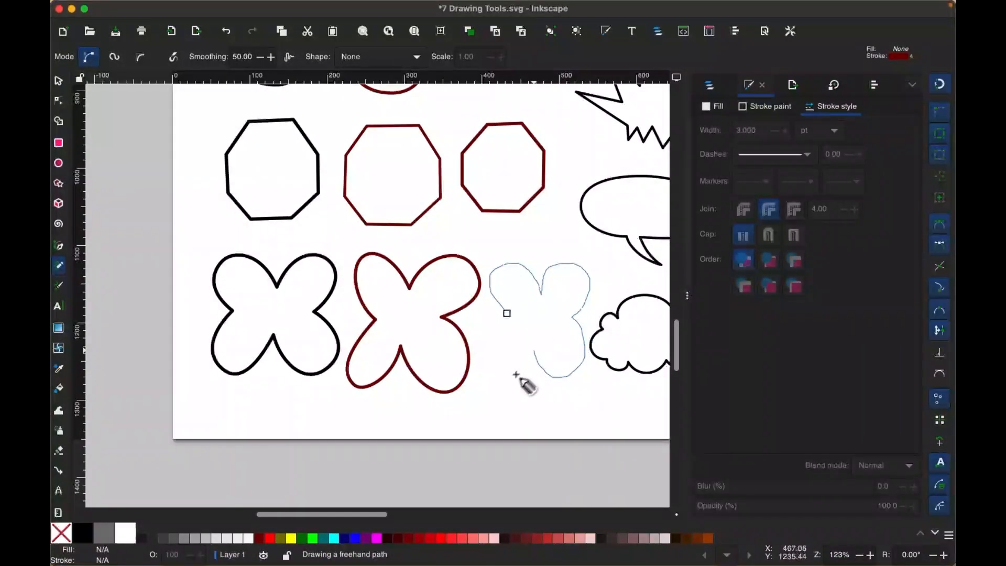
pyautogui.moveTo(507, 314); pyautogui.dragTo(507, 314)
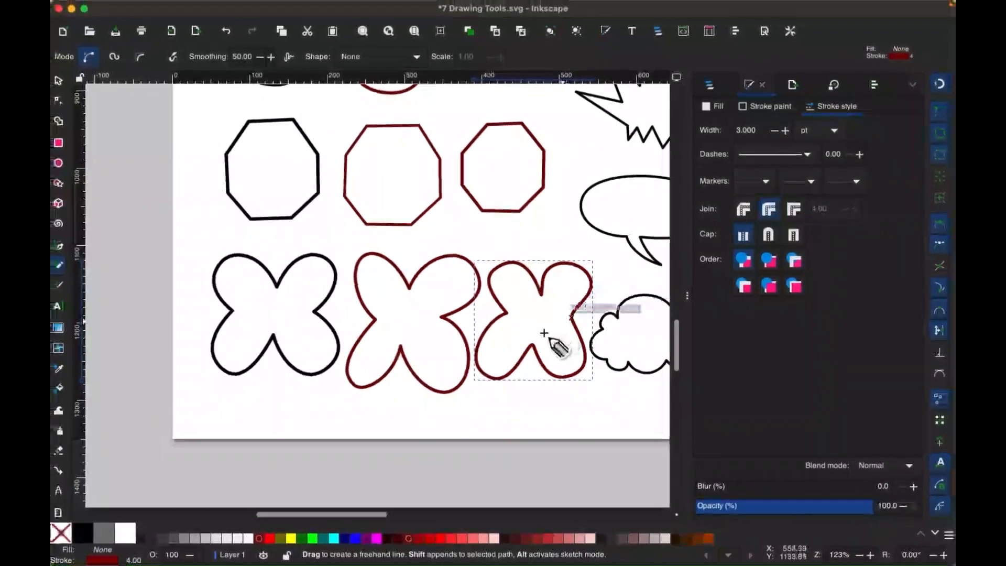
pyautogui.press('super+z')
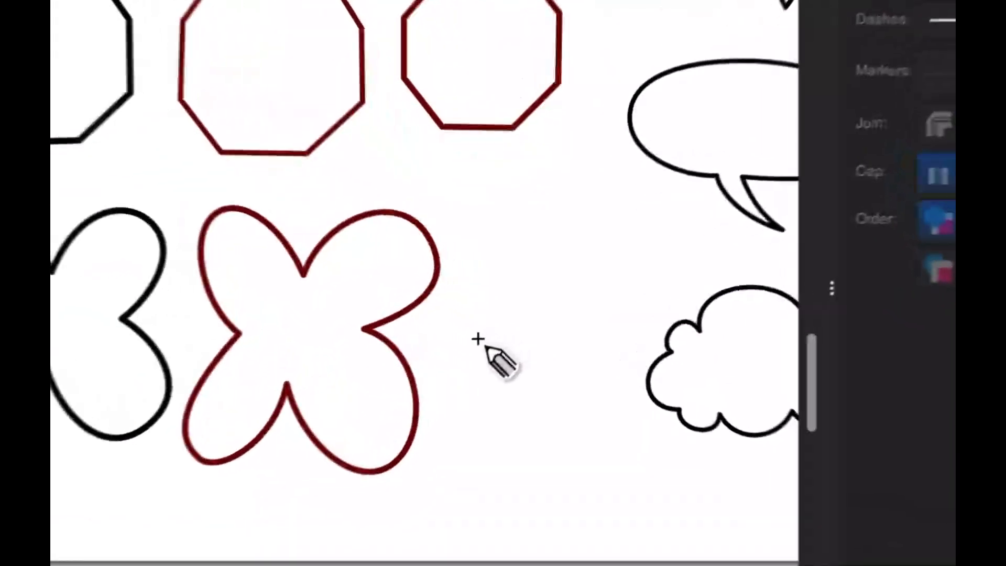
# Draw a closed freehand four-petal shape about 140 px wide with the Pencil tool, between the dark red Pen version and the cloud.
pyautogui.moveTo(474, 334)
pyautogui.mouseDown()
pyautogui.moveTo(482, 236)
pyautogui.moveTo(510, 245)
pyautogui.moveTo(543, 307)
pyautogui.mouseUp()
pyautogui.moveTo(562, 251)
pyautogui.mouseDown()
pyautogui.moveTo(580, 289)
pyautogui.moveTo(551, 323)
pyautogui.moveTo(585, 356)
pyautogui.moveTo(579, 381)
pyautogui.moveTo(559, 383)
pyautogui.moveTo(528, 340)
pyautogui.moveTo(498, 388)
pyautogui.mouseUp()
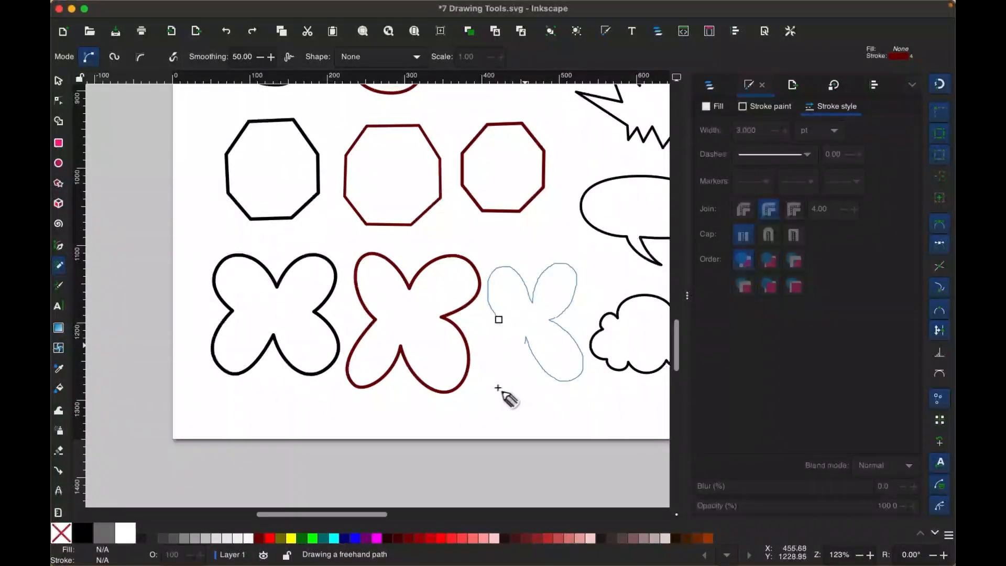
pyautogui.moveTo(484, 339); pyautogui.dragTo(499, 320)
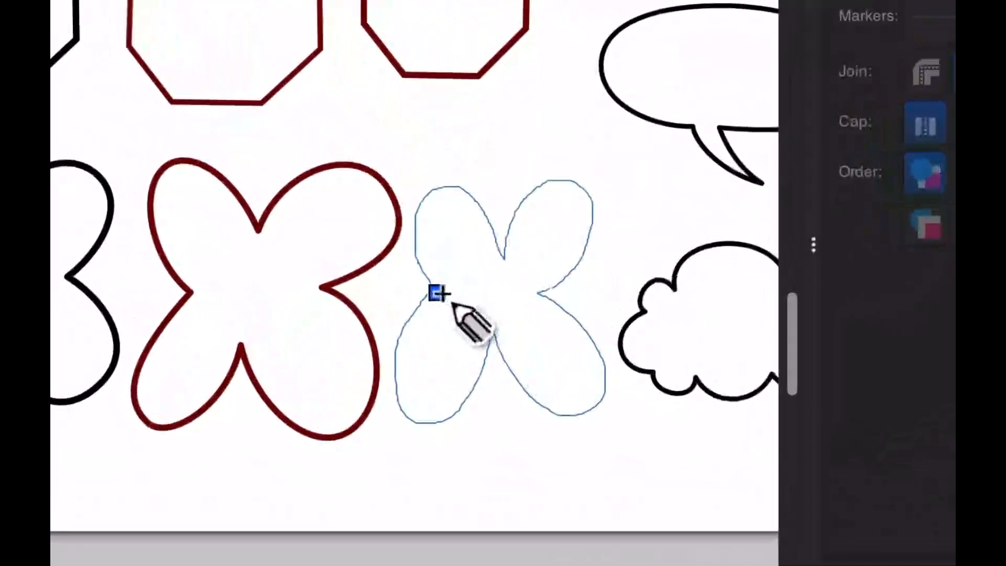
pyautogui.moveTo(442, 293); pyautogui.dragTo(442, 294)
pyautogui.keyDown('ctrl'); pyautogui.scroll(-3, 573, 285); pyautogui.keyUp('ctrl')
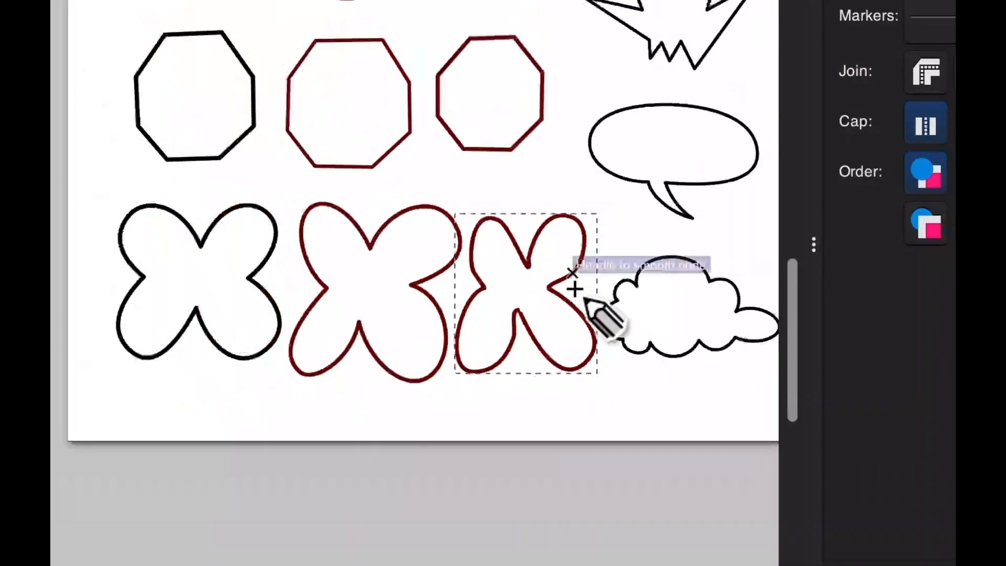
pyautogui.hscroll(3, 575, 289)
pyautogui.scroll(3, 575, 289)
pyautogui.hscroll(2, 576, 288)
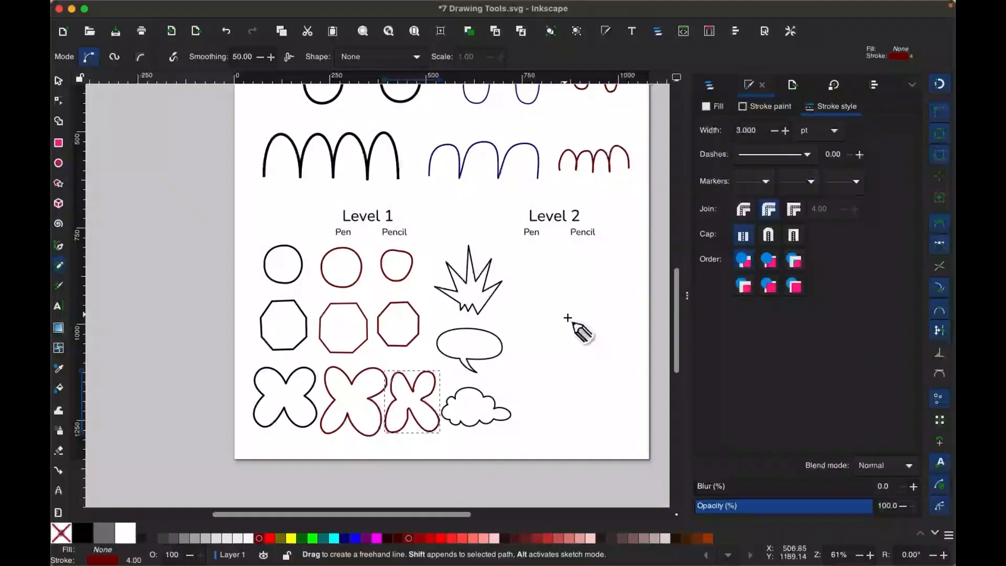
# Draw the five upper spikes of a starburst about 135 px wide with straight Pen segments in the Level 2 Pen column.
pyautogui.scroll(5, 568, 317)
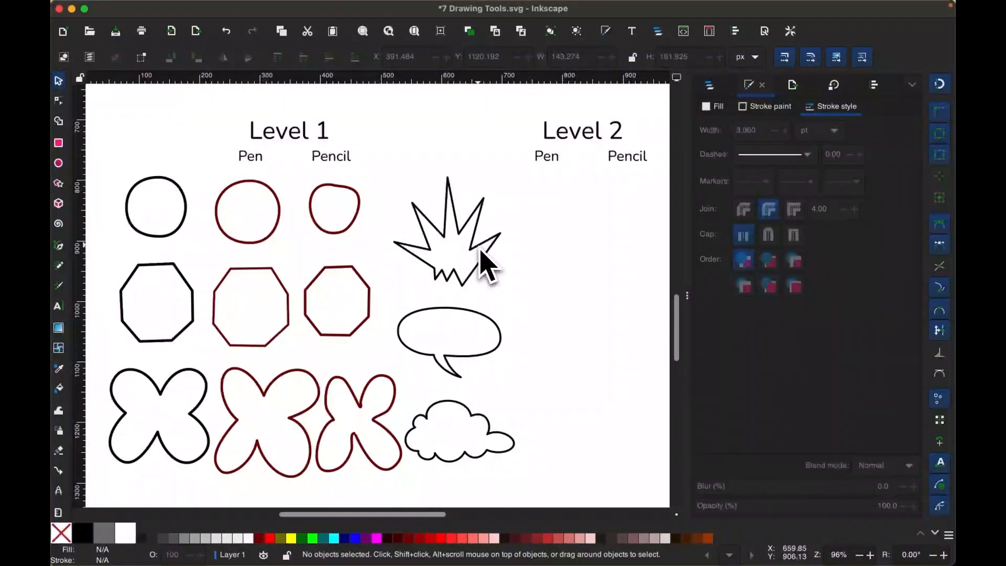
pyautogui.press('b')
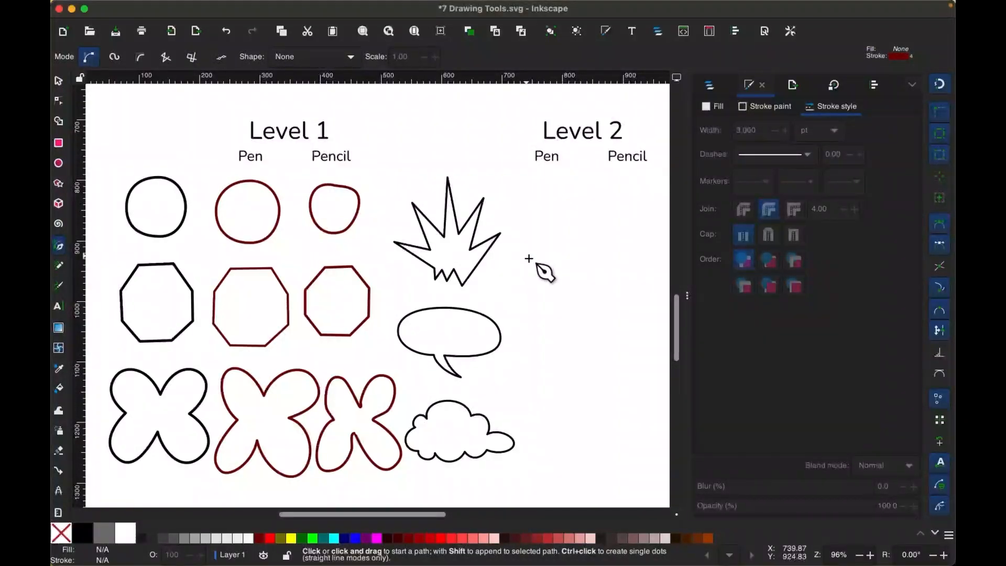
pyautogui.click(537, 268)
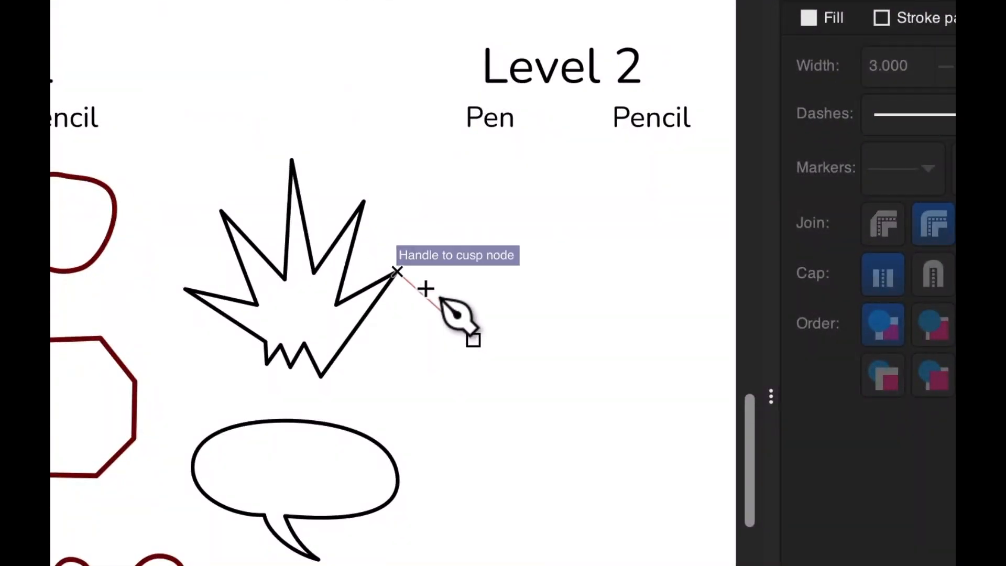
pyautogui.click(425, 289)
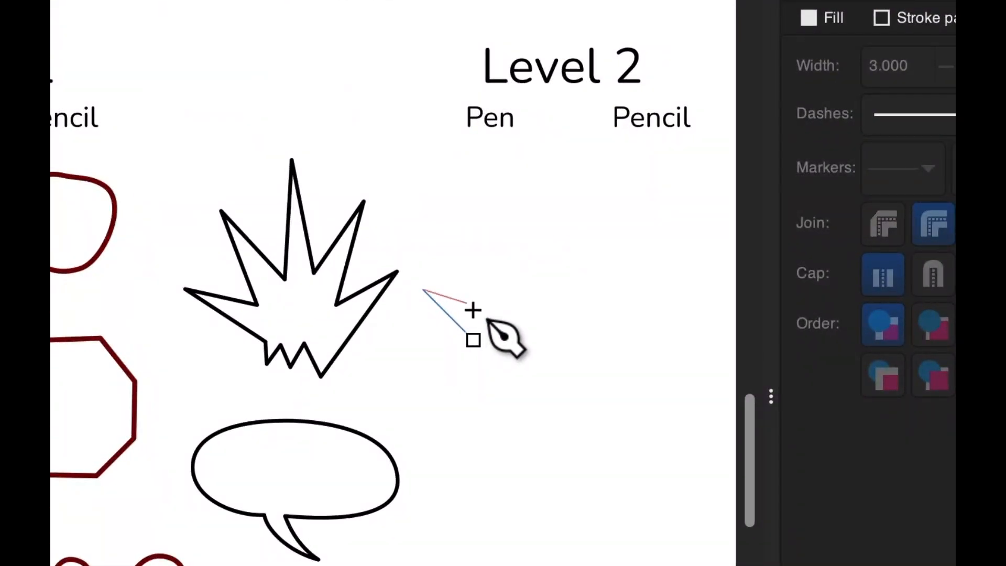
pyautogui.click(466, 302)
pyautogui.click(438, 241)
pyautogui.click(489, 282)
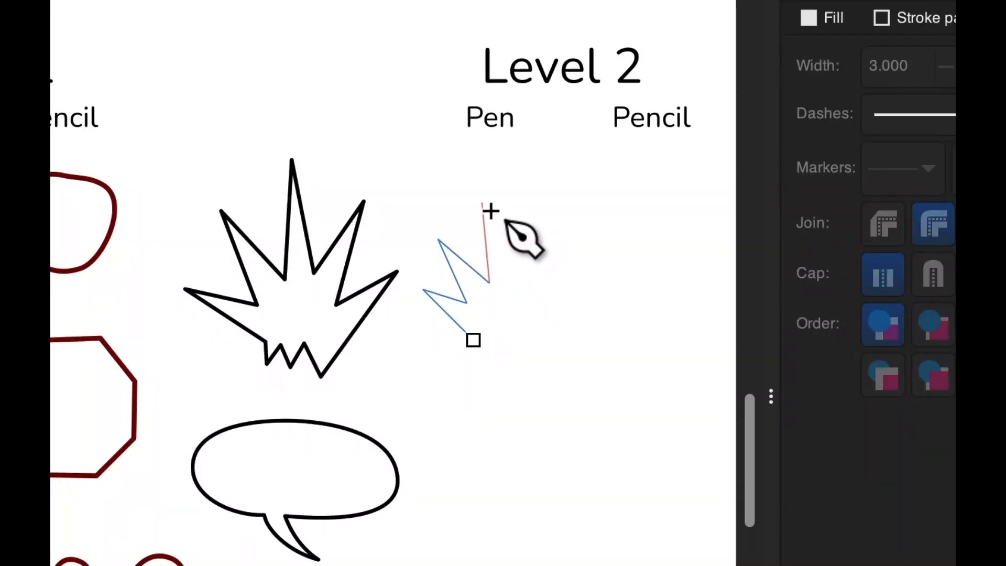
pyautogui.click(478, 197)
pyautogui.click(519, 276)
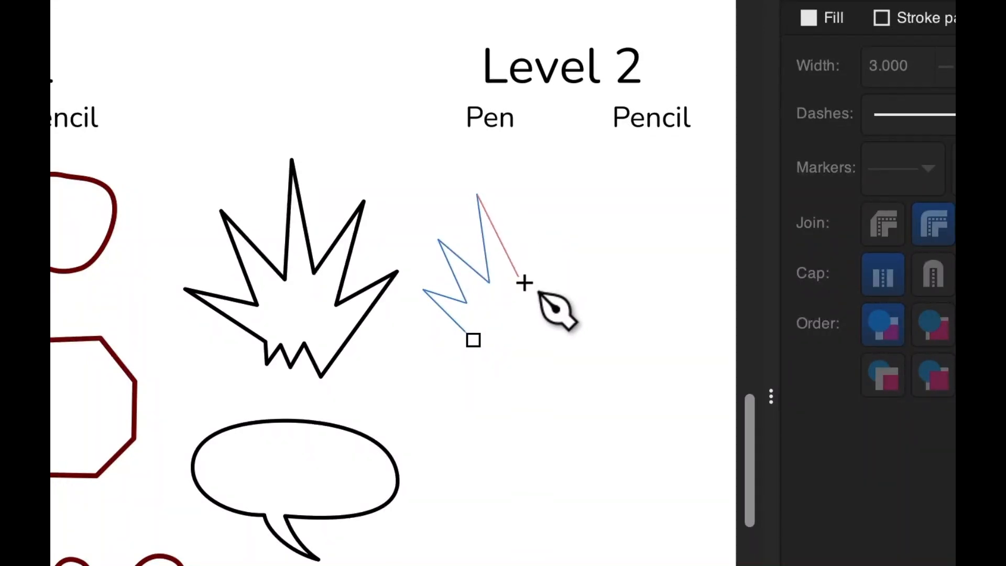
pyautogui.moveTo(558, 234); pyautogui.dragTo(558, 270)
pyautogui.press('super+z')
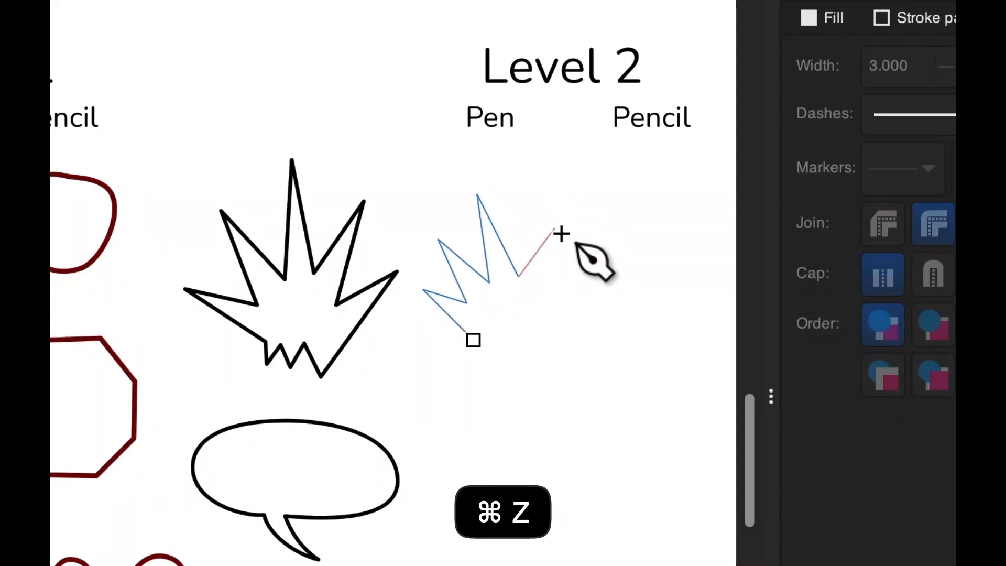
pyautogui.click(539, 296)
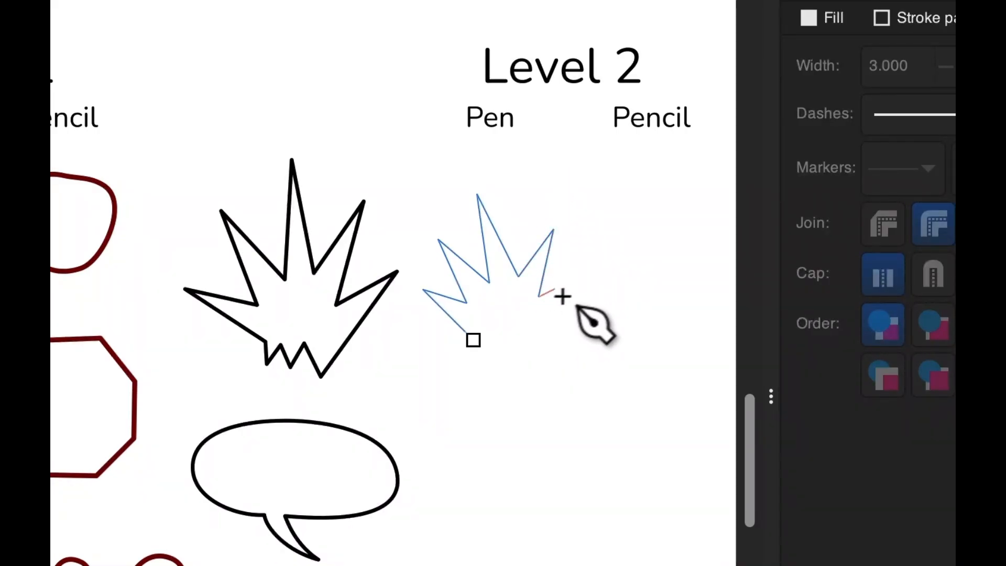
pyautogui.click(587, 277)
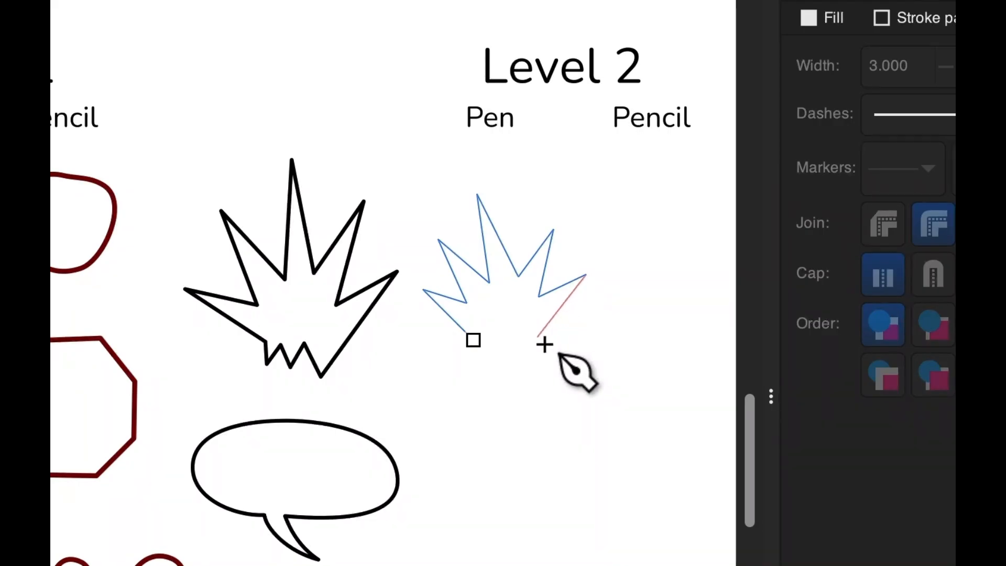
# Add the small zigzag points along the starburst's lower edge and close the path at its starting node.
pyautogui.click(538, 336)
pyautogui.click(522, 317)
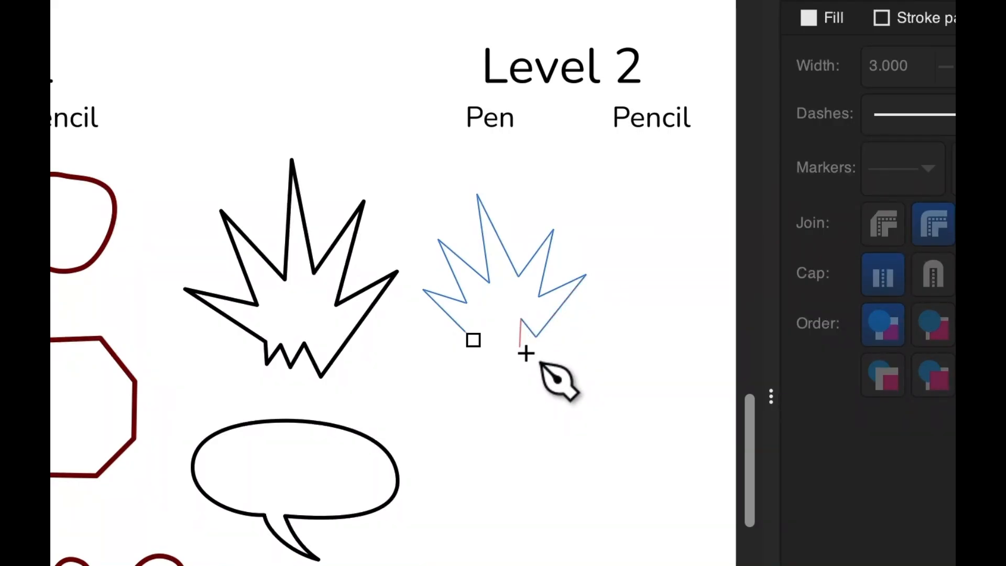
pyautogui.click(523, 341)
pyautogui.click(501, 327)
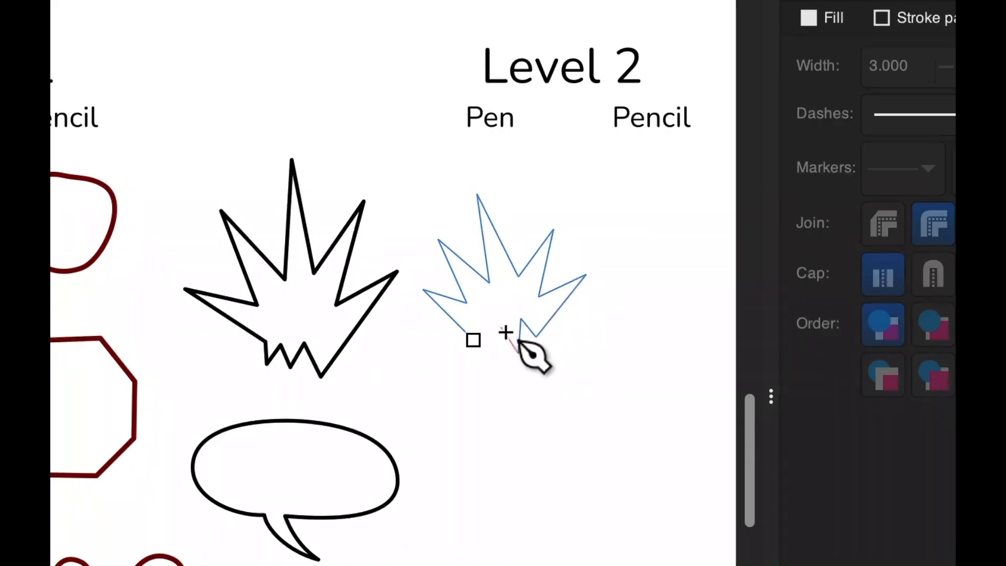
pyautogui.click(484, 369)
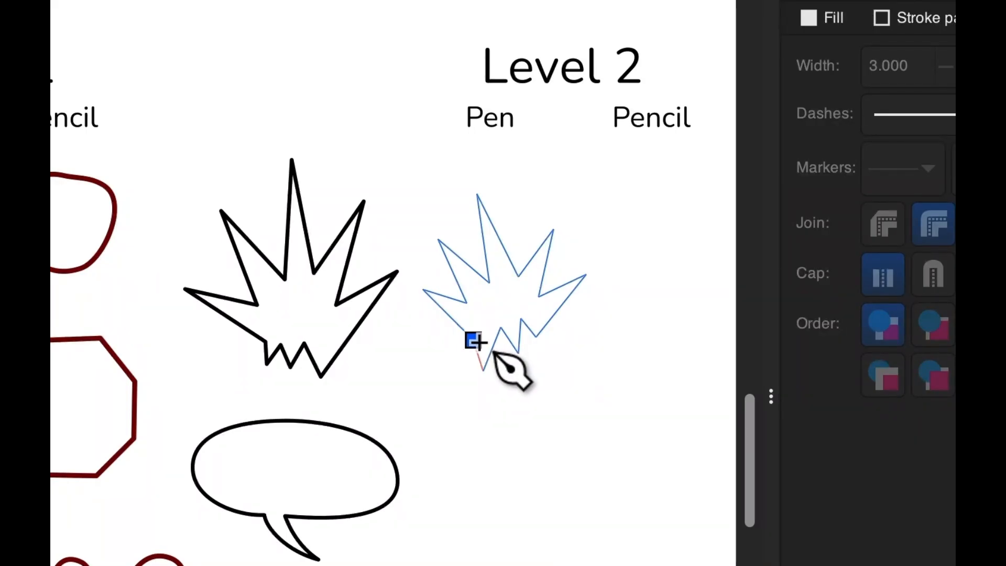
pyautogui.click(480, 348)
# Set the stroke of the new Level 2 Pen starburst to Navy (#000080).
pyautogui.scroll(-1, 478, 341)
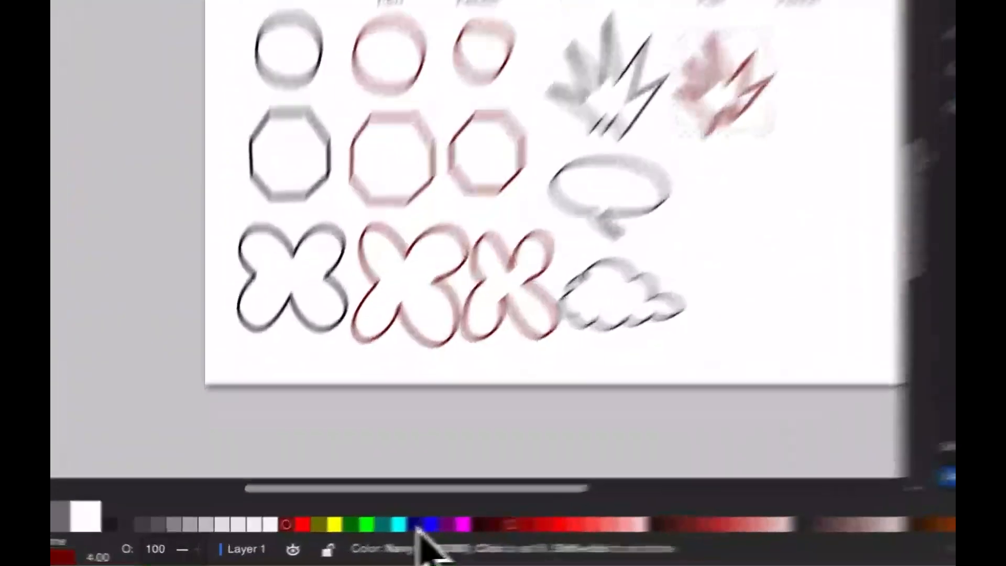
pyautogui.rightClick(345, 538)
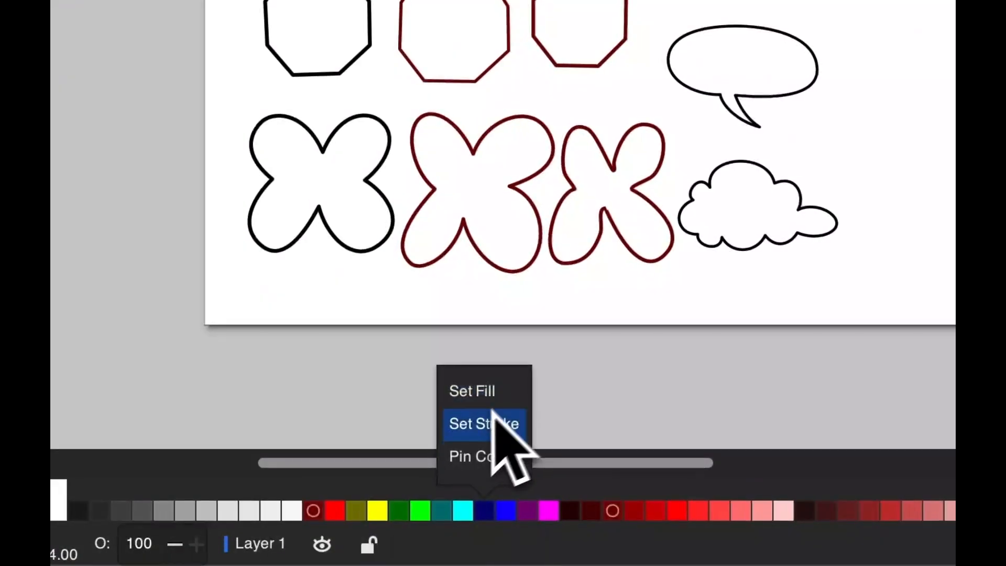
pyautogui.click(479, 421)
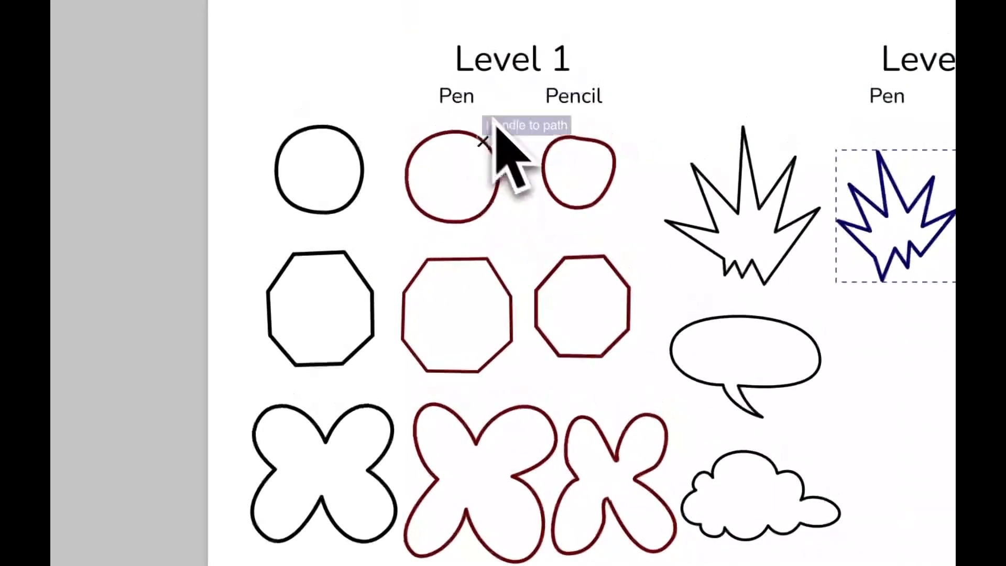
# Set the strokes of the circle, octagon and four-petal shape in the Level 1 Pen column to Navy, and deselect them.
pyautogui.press('s')
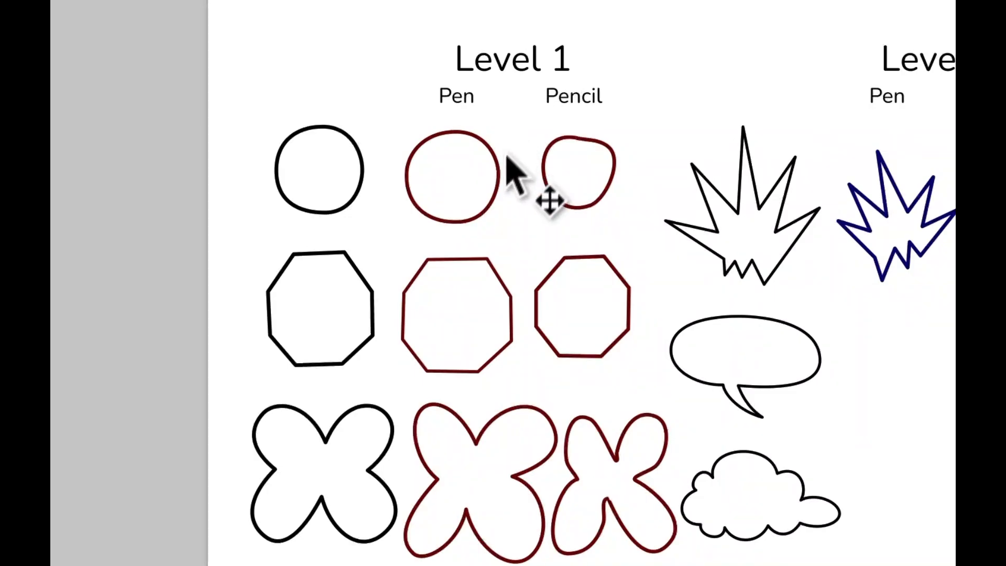
pyautogui.click(498, 193)
pyautogui.keyDown('shift'); pyautogui.click(503, 296); pyautogui.keyUp('shift')
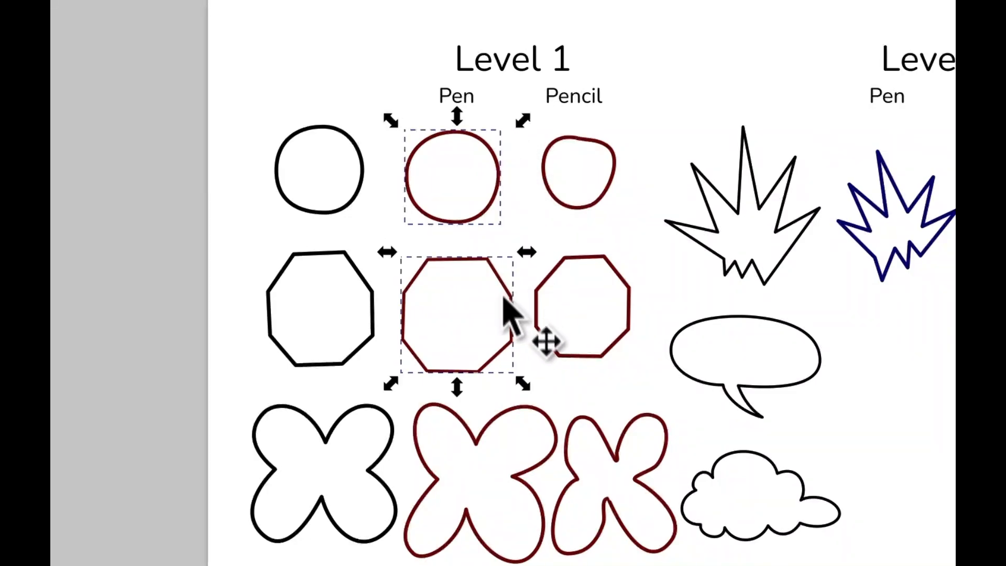
pyautogui.keyDown('shift'); pyautogui.click(550, 421); pyautogui.keyUp('shift')
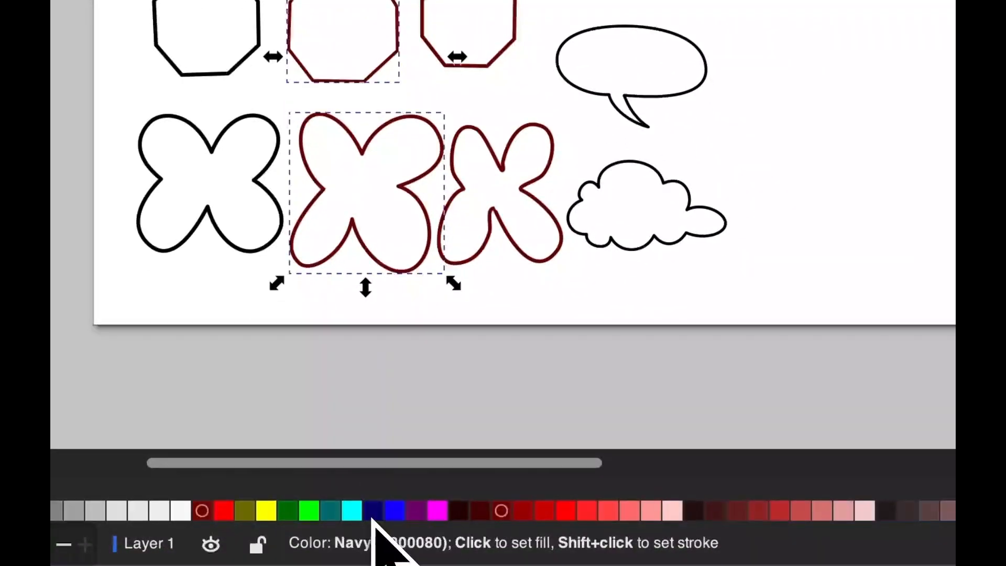
pyautogui.rightClick(379, 509)
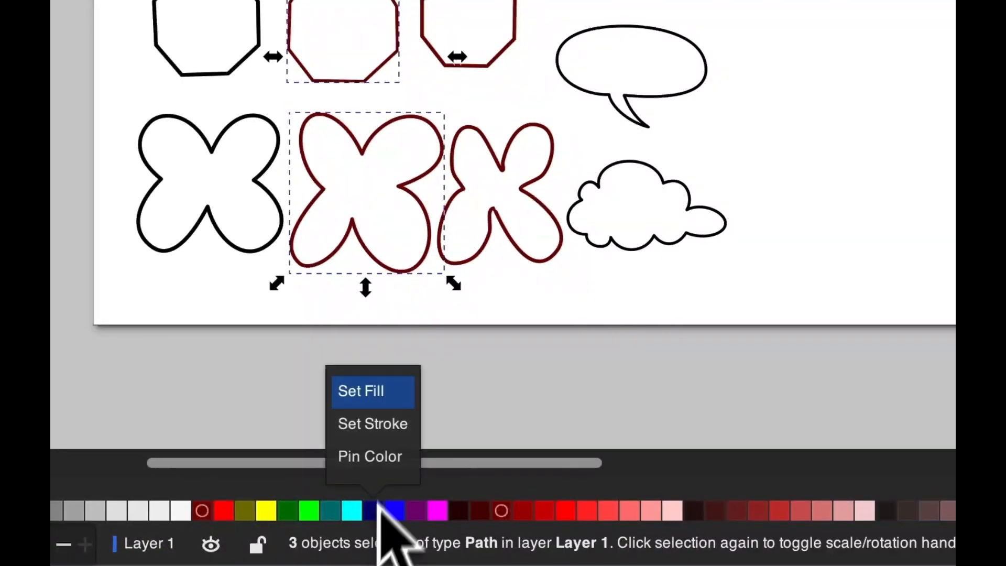
pyautogui.click(370, 425)
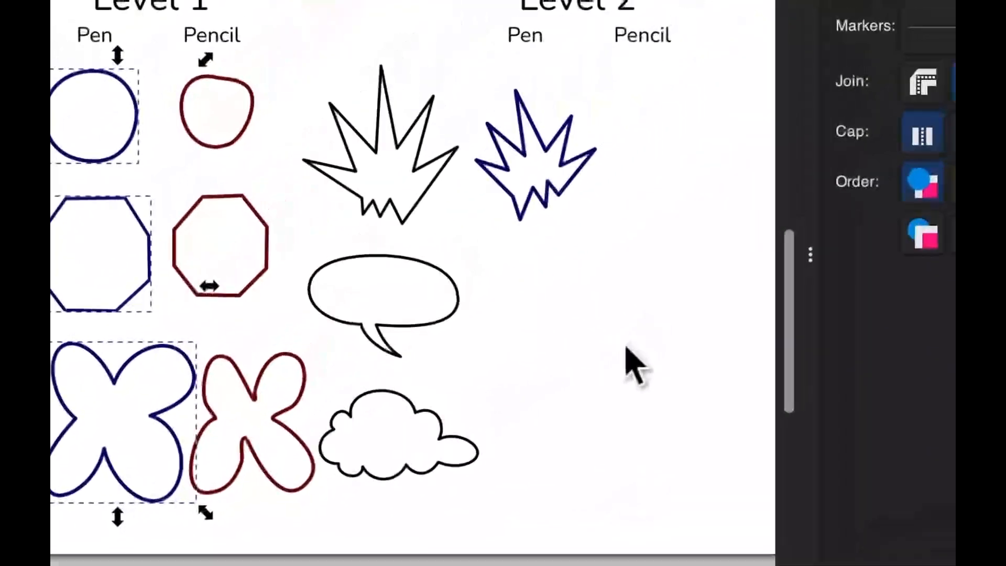
pyautogui.click(626, 347)
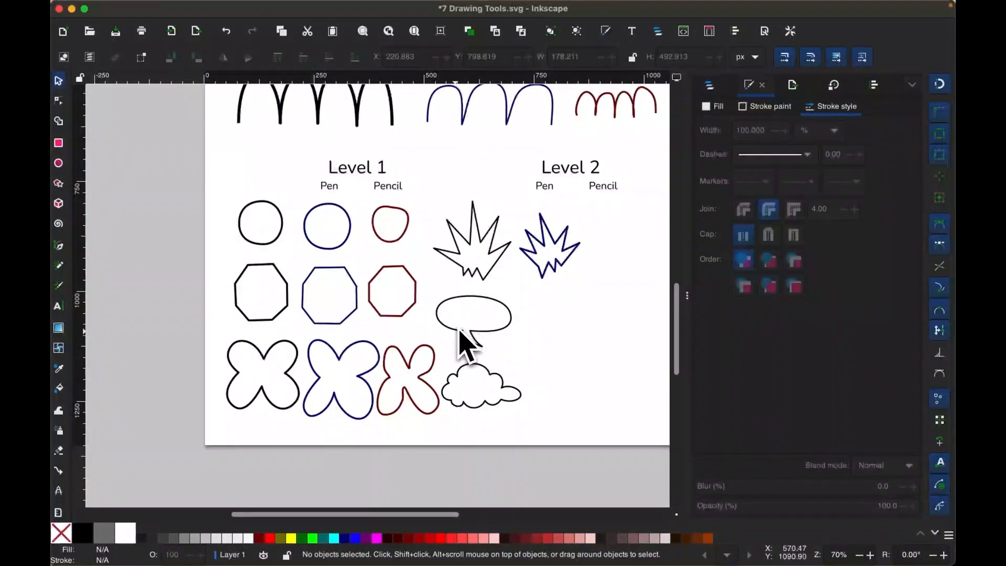
# Draw a closed, curved speech bubble with a tail, about 200 px wide, with the Pen tool below the navy starburst.
pyautogui.scroll(5, 548, 361)
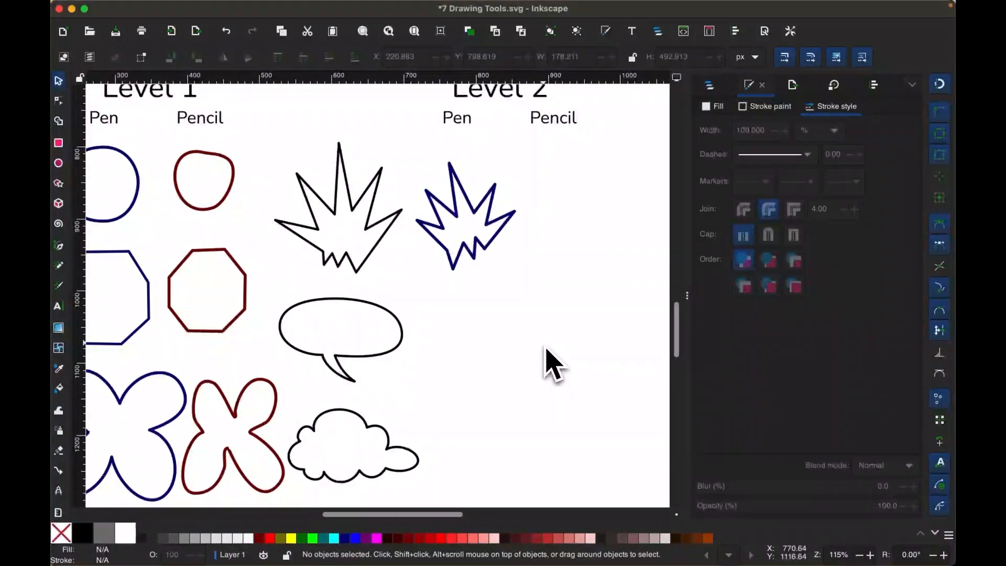
pyautogui.press('b')
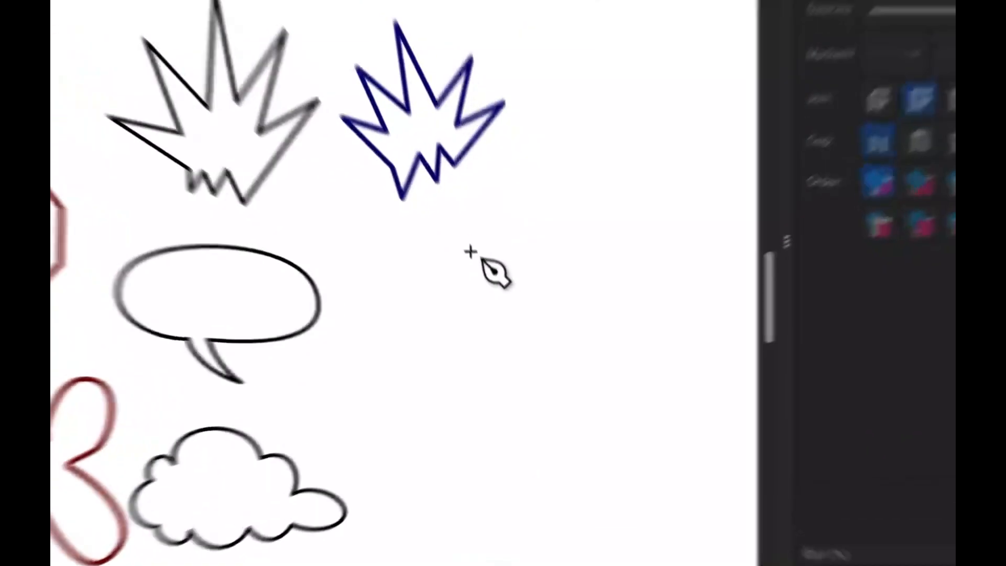
pyautogui.moveTo(493, 301); pyautogui.dragTo(522, 300)
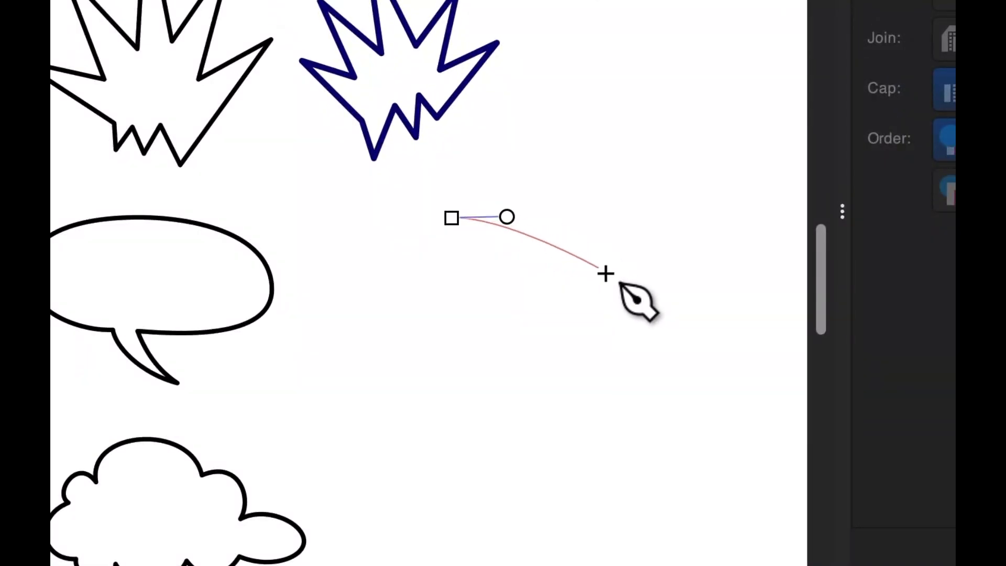
pyautogui.moveTo(603, 267); pyautogui.dragTo(603, 313)
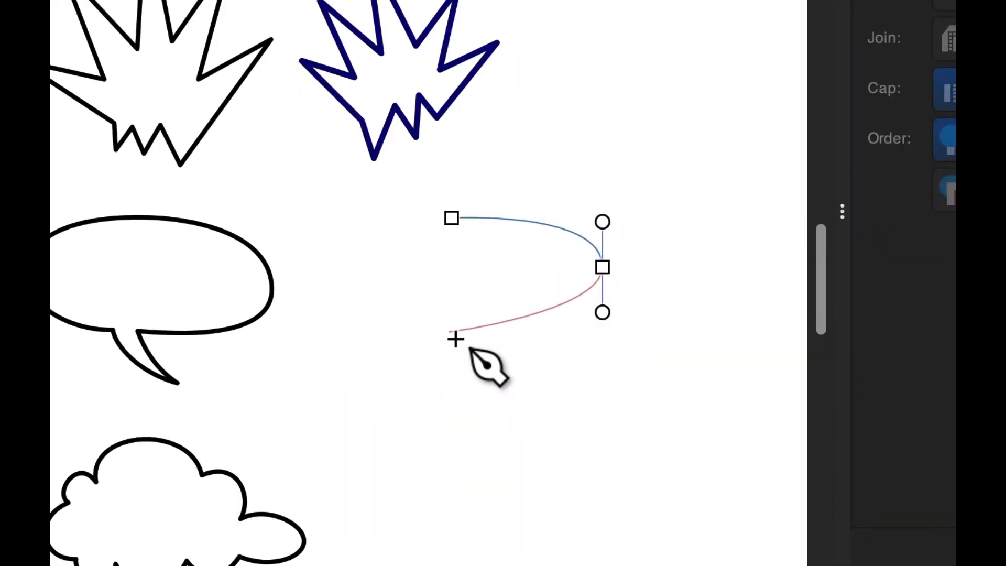
pyautogui.moveTo(450, 331); pyautogui.dragTo(397, 331)
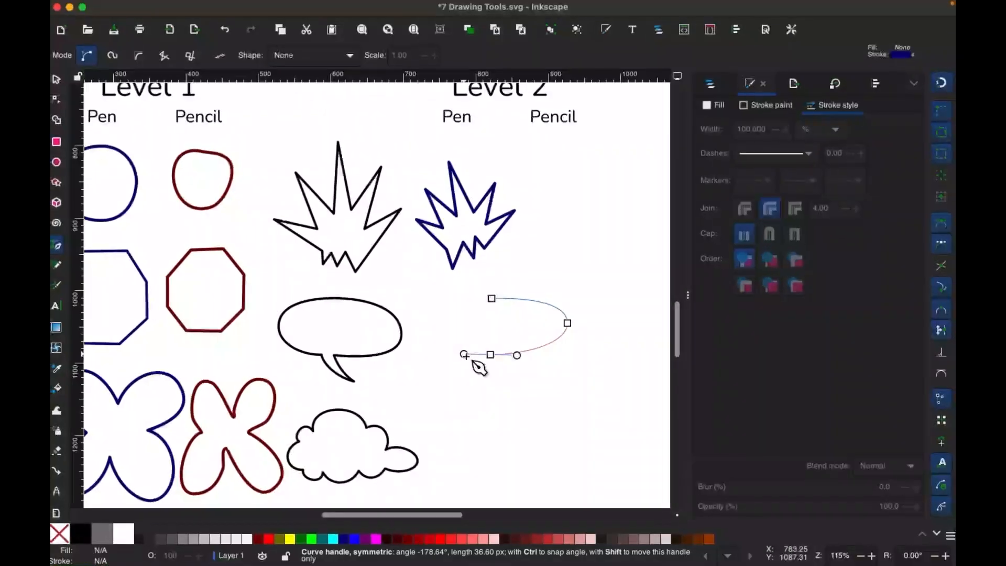
pyautogui.moveTo(465, 355); pyautogui.dragTo(539, 381)
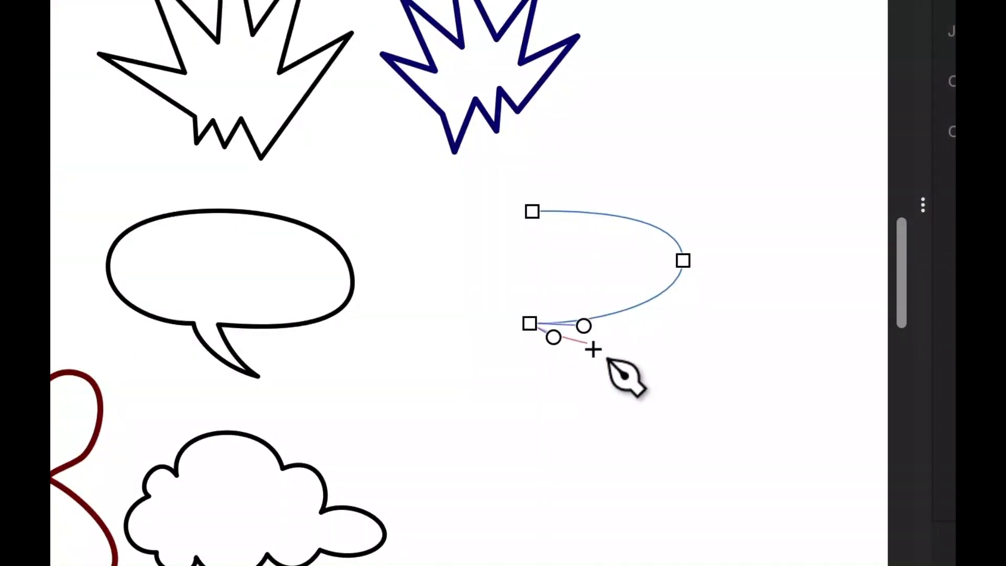
pyautogui.moveTo(587, 344); pyautogui.dragTo(548, 371)
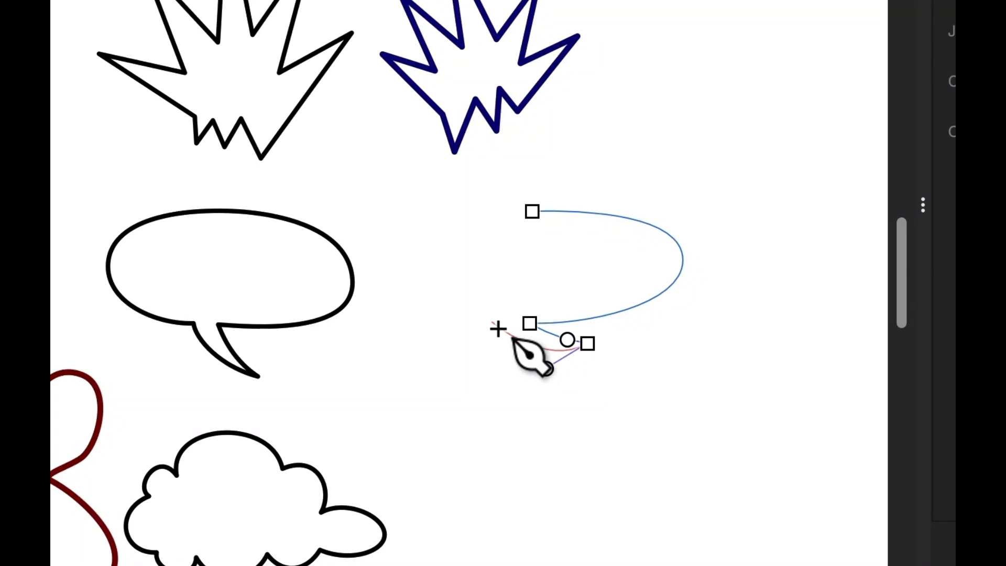
pyautogui.moveTo(493, 322); pyautogui.dragTo(470, 338)
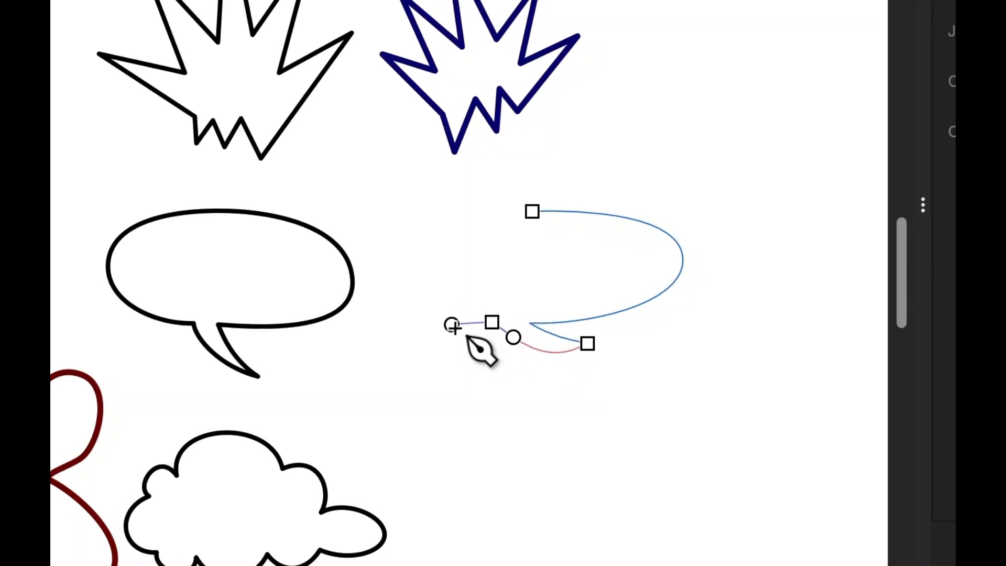
pyautogui.moveTo(450, 325); pyautogui.dragTo(450, 325)
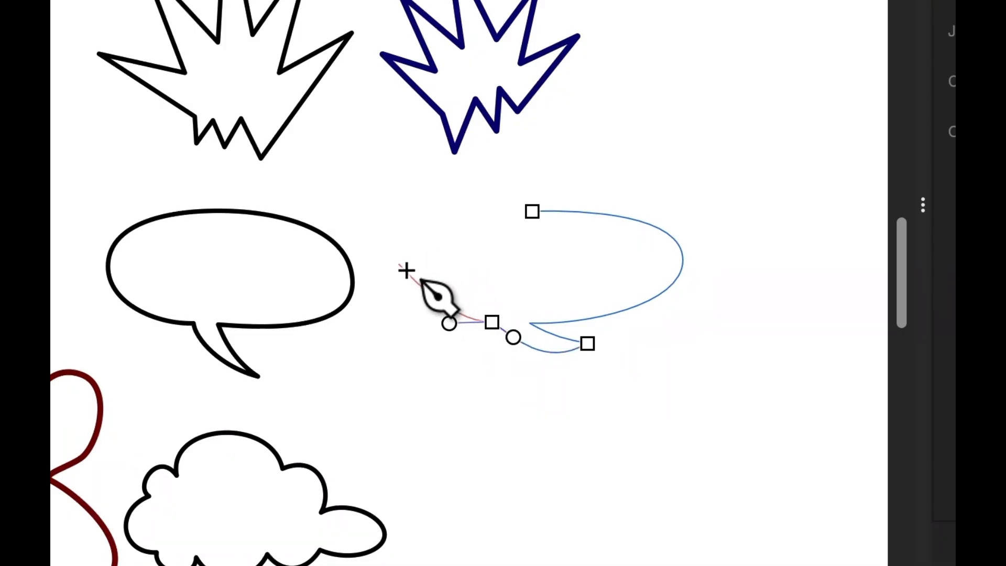
pyautogui.moveTo(399, 266); pyautogui.dragTo(402, 235)
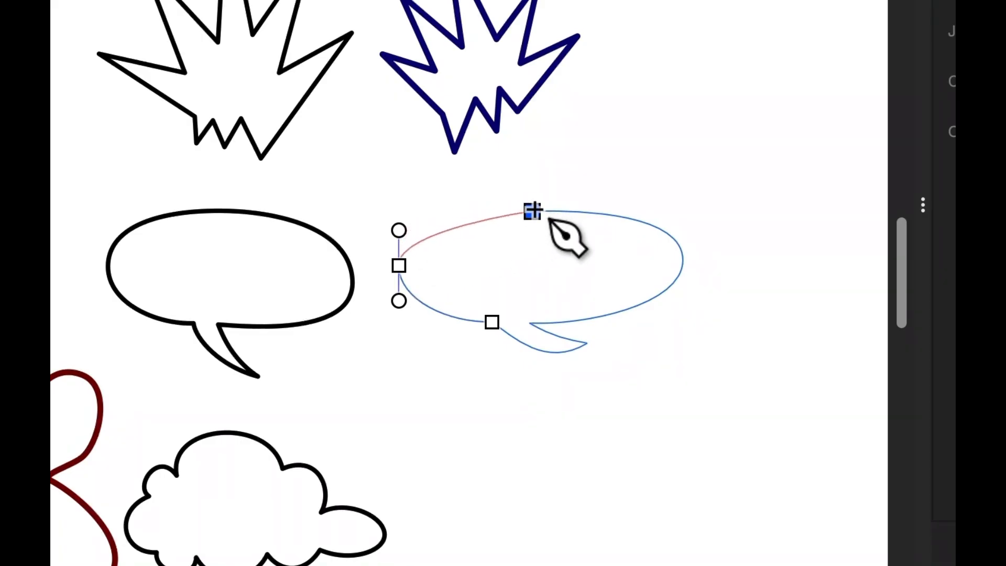
pyautogui.moveTo(533, 211); pyautogui.dragTo(602, 217)
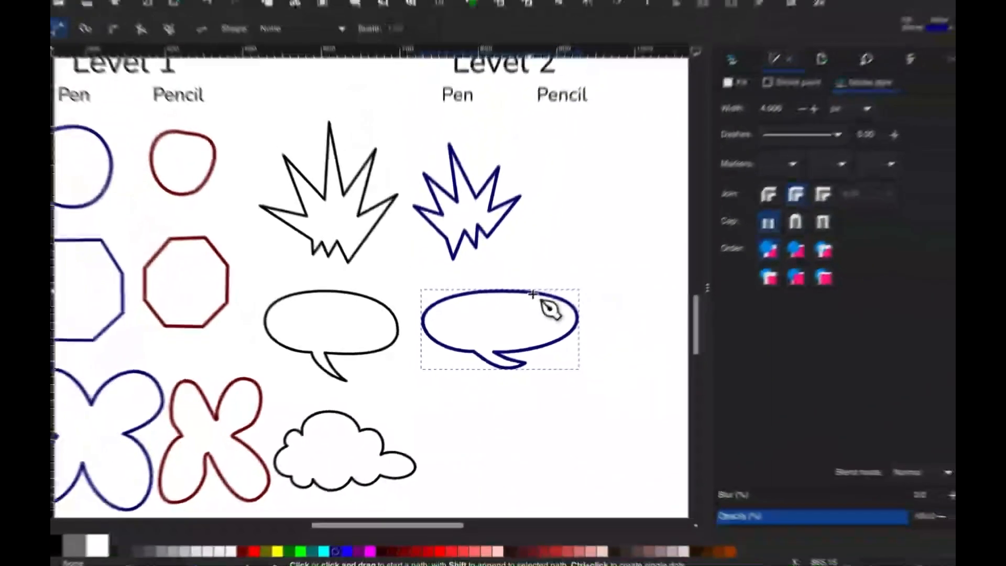
# Adjust the curve handle at the tail tip of the navy speech bubble to flatten the tail's lower curve.
pyautogui.press('n')
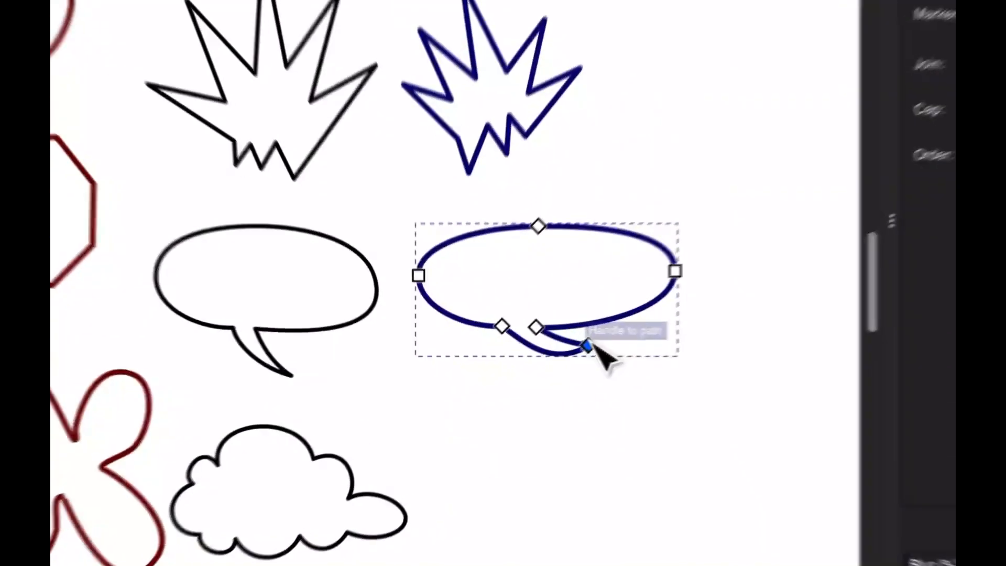
pyautogui.click(519, 365)
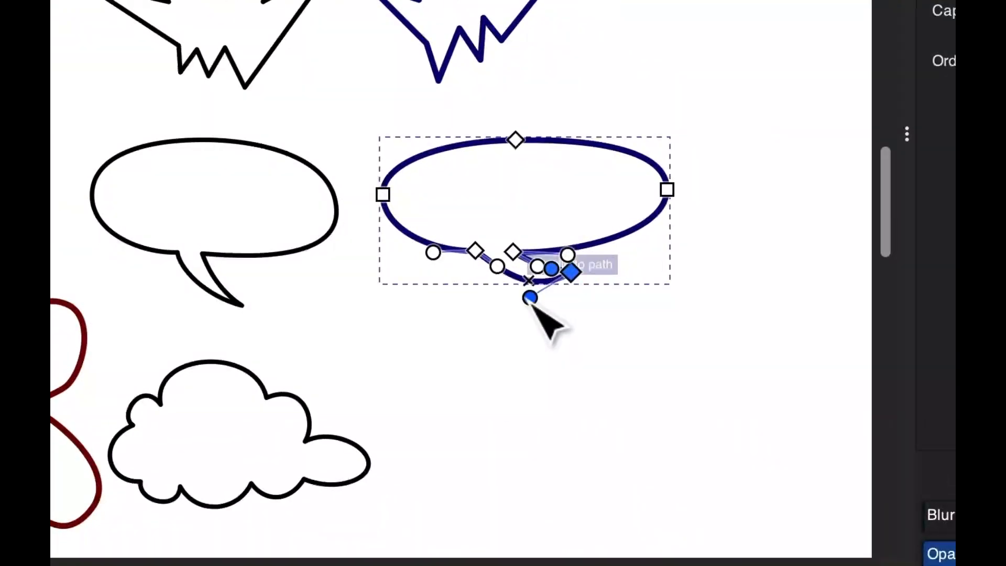
pyautogui.moveTo(533, 302); pyautogui.dragTo(522, 285)
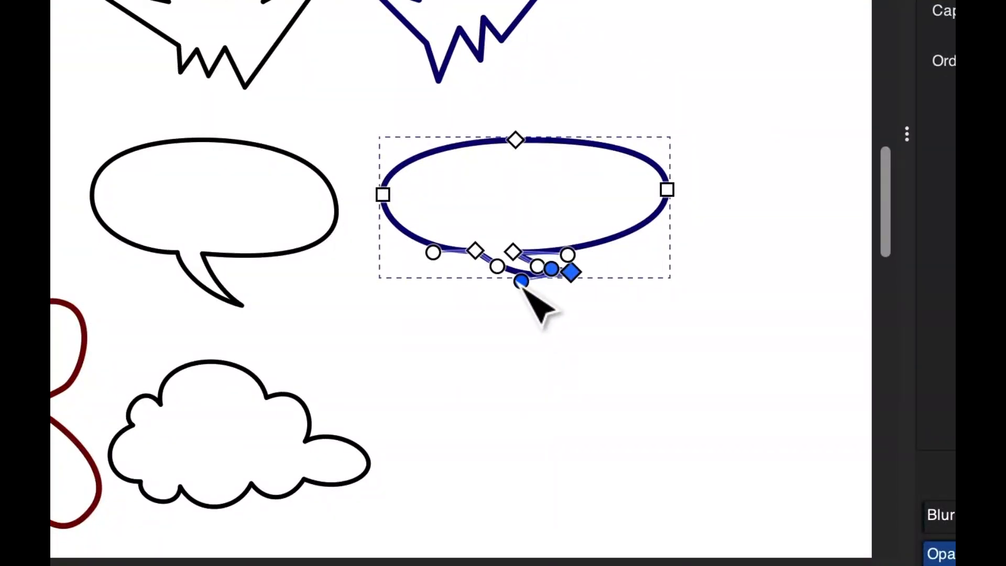
pyautogui.click(613, 324)
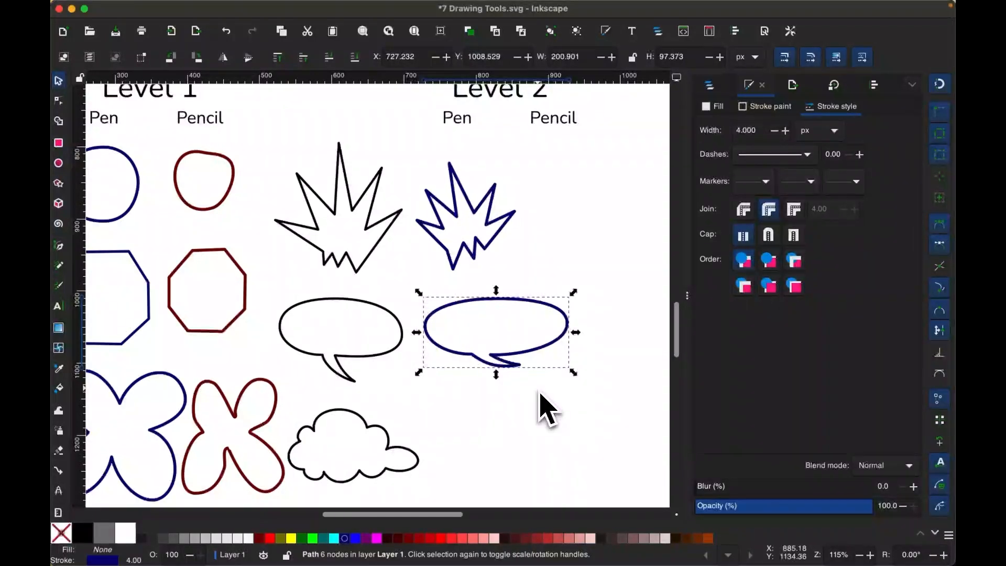
# Start a cloud path with the Pen tool below the navy speech bubble, drawing its left lobes and the crest of its top arc.
pyautogui.scroll(-2, 545, 411)
pyautogui.hscroll(-1, 545, 411)
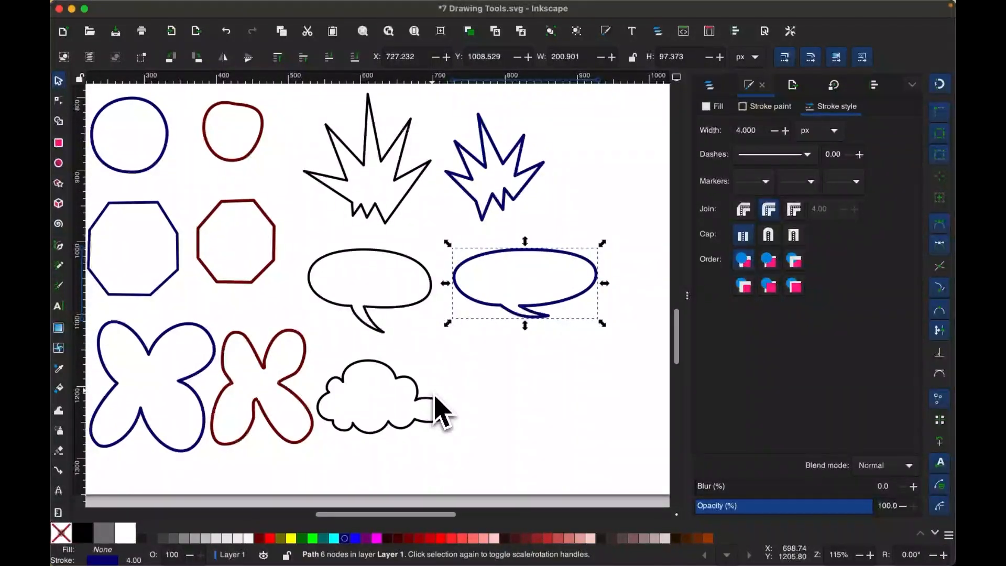
pyautogui.scroll(-3, 443, 438)
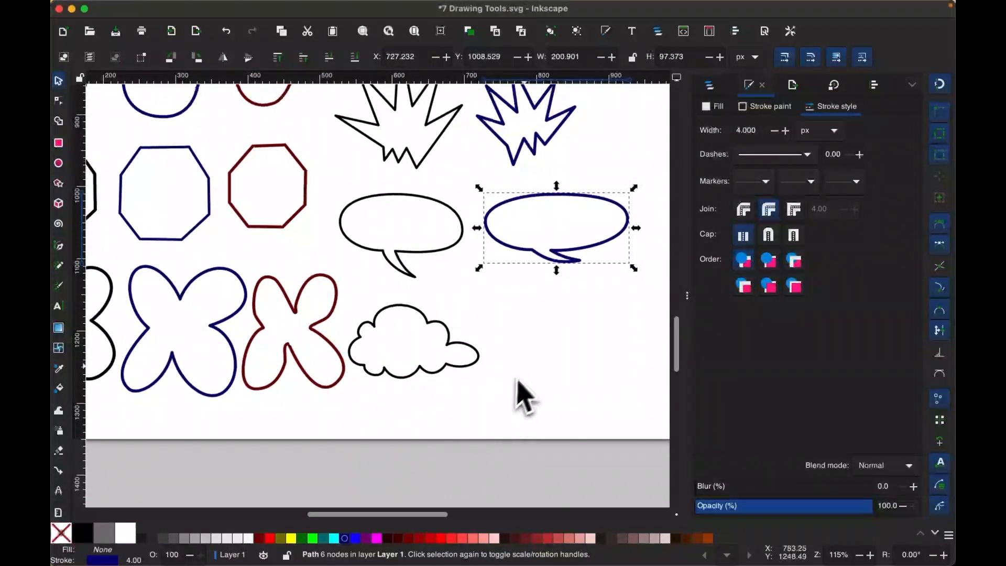
pyautogui.scroll(2, 517, 394)
pyautogui.hscroll(2, 528, 386)
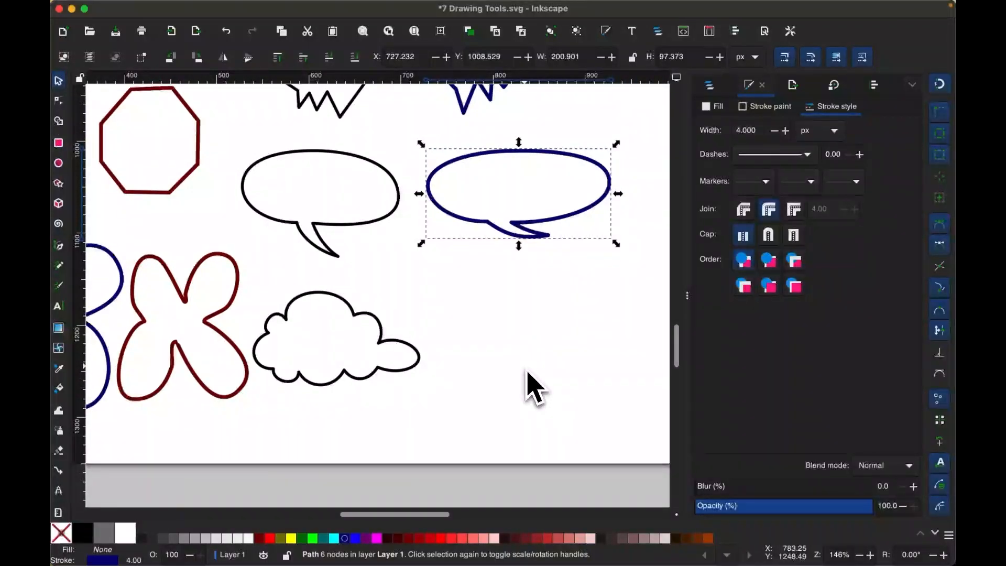
pyautogui.press('b')
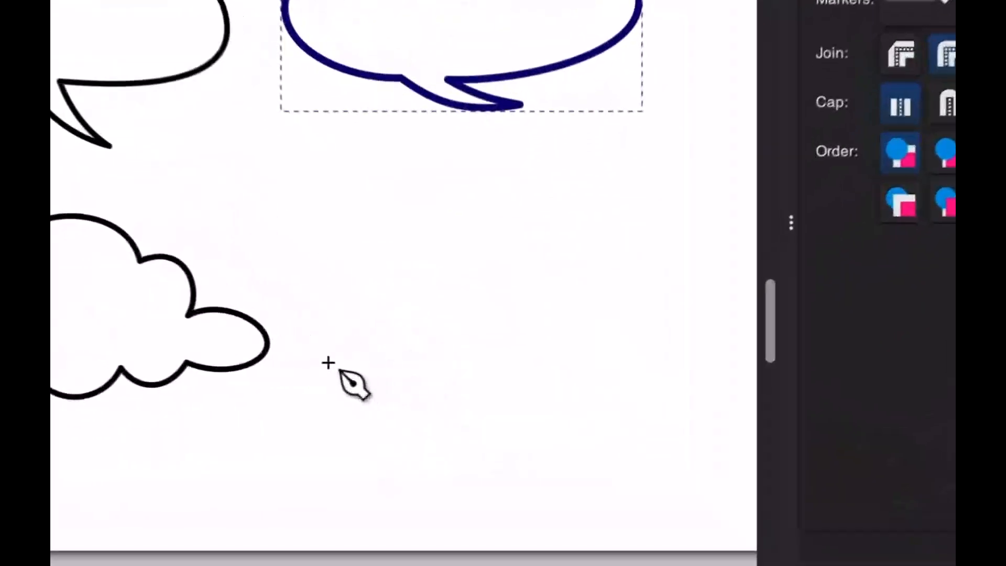
pyautogui.click(433, 366)
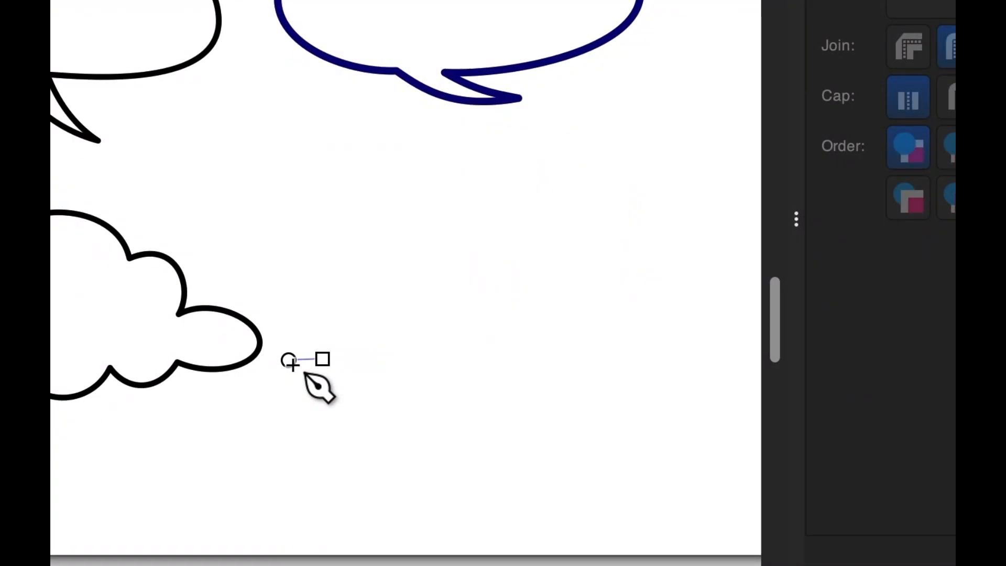
pyautogui.moveTo(315, 279)
pyautogui.mouseDown()
pyautogui.moveTo(382, 260)
pyautogui.moveTo(311, 259)
pyautogui.moveTo(310, 281)
pyautogui.mouseUp()
pyautogui.moveTo(296, 234); pyautogui.dragTo(357, 188)
pyautogui.moveTo(457, 178); pyautogui.dragTo(493, 181)
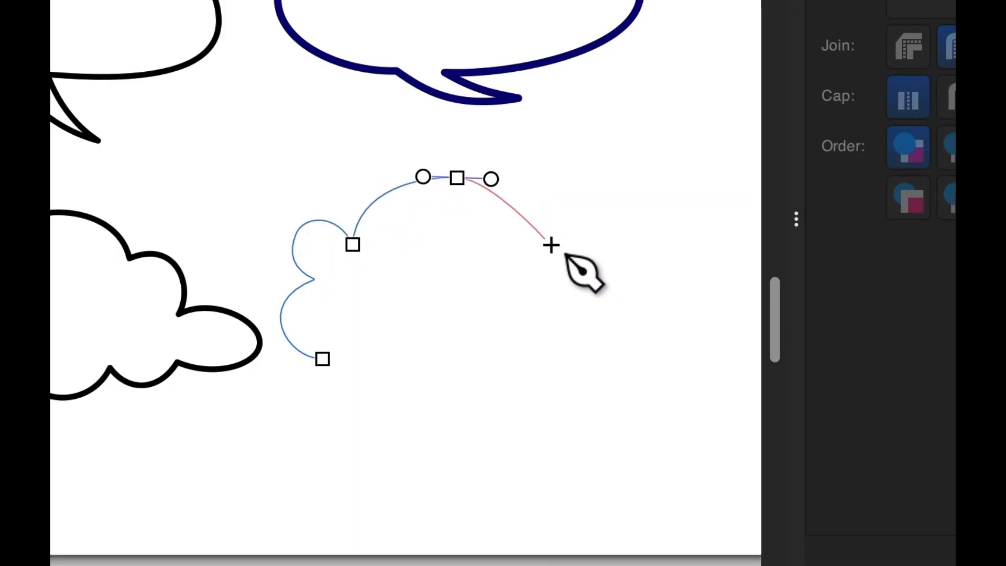
# Continue the cloud path down the right side with a small round lobe and a long, narrow lobe ending in a cusp.
pyautogui.moveTo(542, 251); pyautogui.dragTo(579, 227)
pyautogui.moveTo(604, 301); pyautogui.dragTo(652, 292)
pyautogui.moveTo(715, 335); pyautogui.dragTo(718, 376)
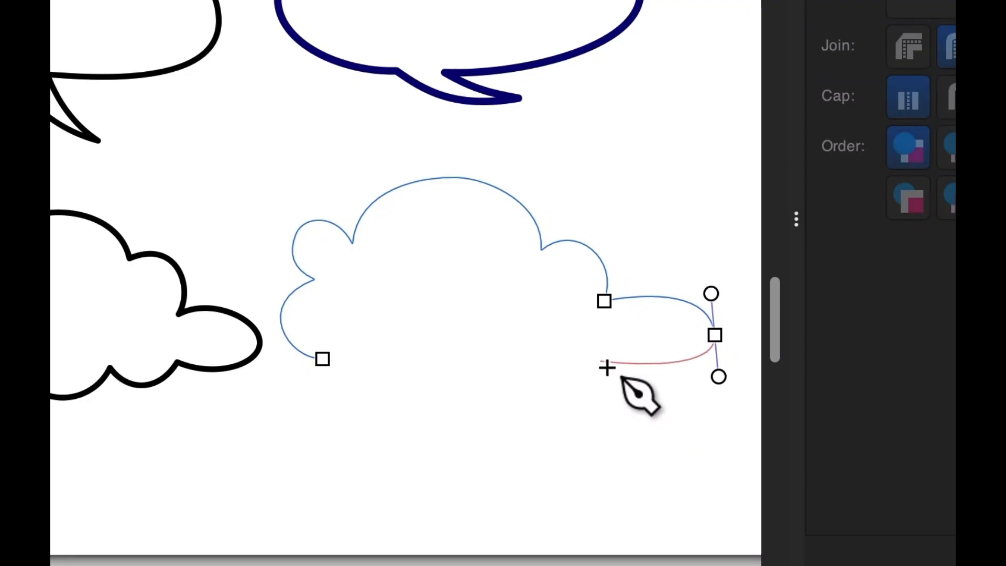
pyautogui.moveTo(602, 361); pyautogui.dragTo(573, 349)
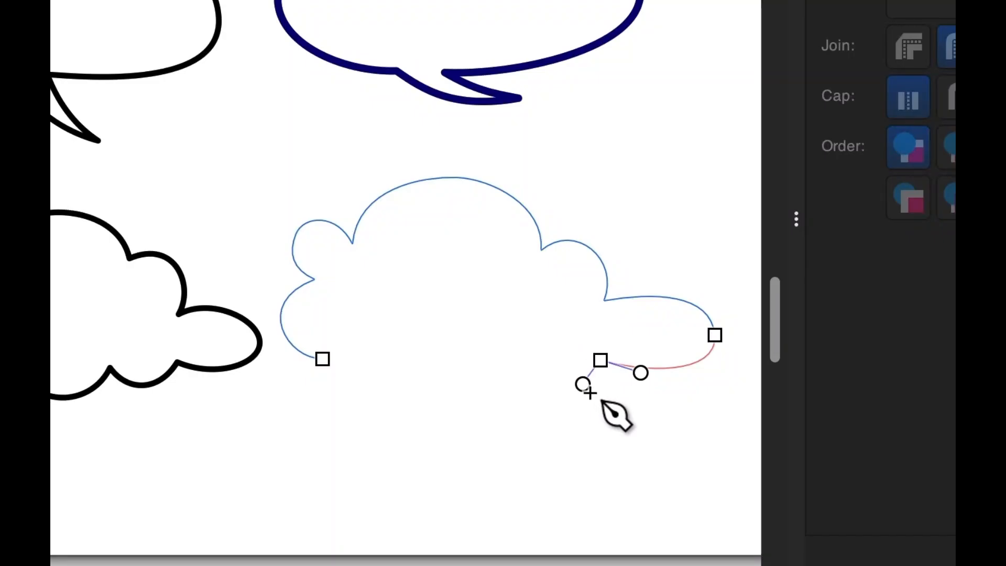
pyautogui.moveTo(589, 392); pyautogui.dragTo(589, 391)
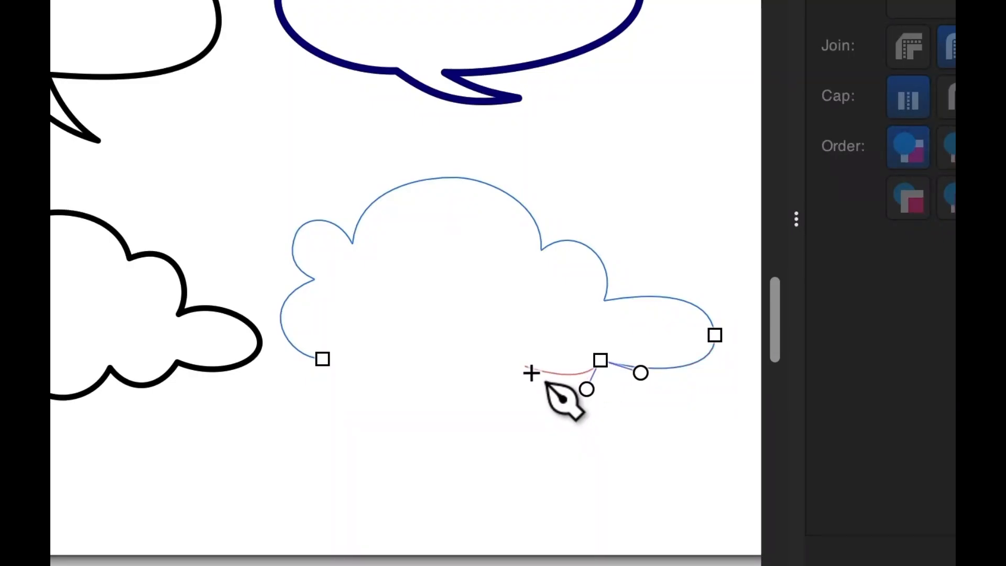
# Draw the rounded lobes along the cloud's lower edge and close the path at its starting node.
pyautogui.moveTo(526, 365); pyautogui.dragTo(545, 401)
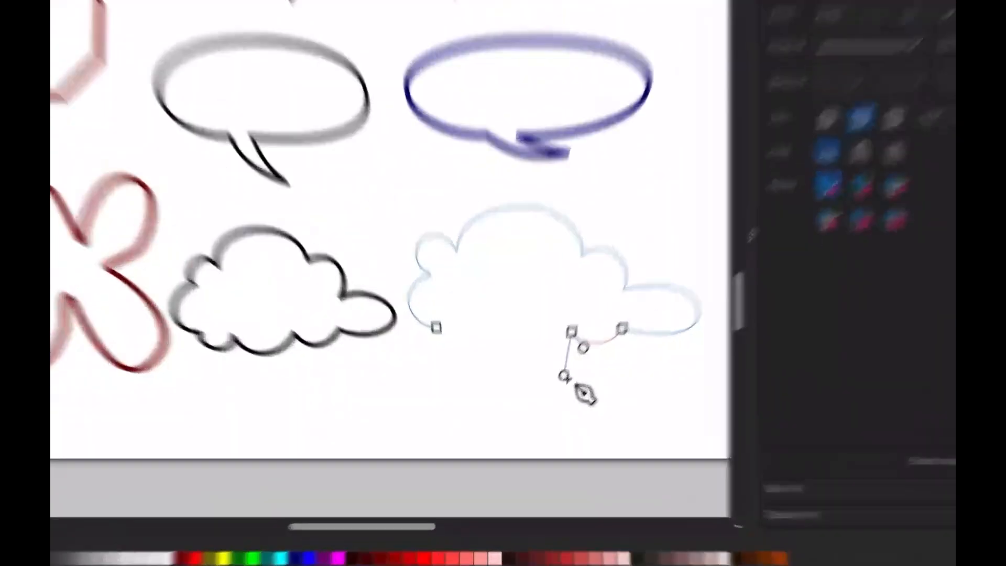
pyautogui.moveTo(465, 272); pyautogui.dragTo(449, 317)
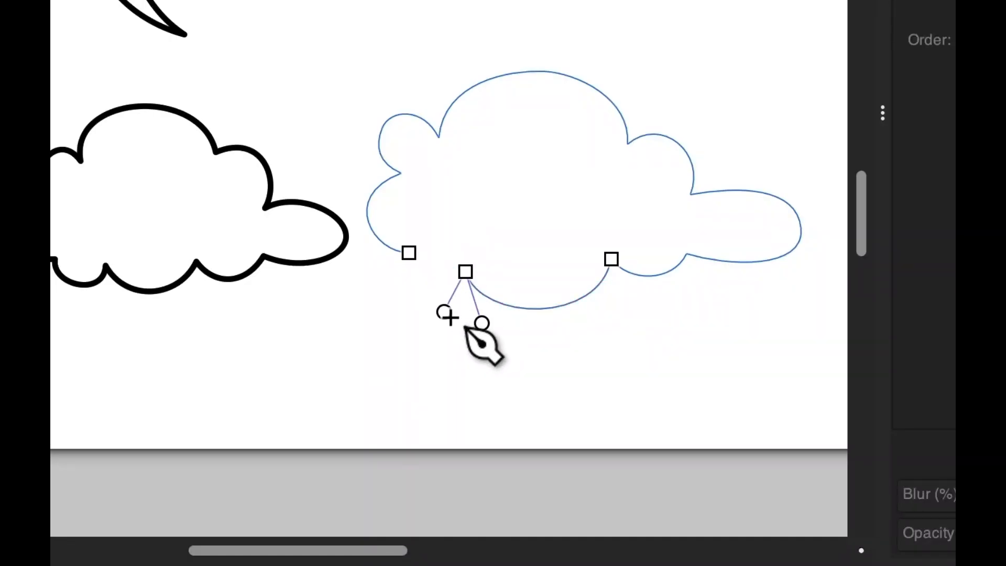
pyautogui.moveTo(409, 253); pyautogui.dragTo(424, 216)
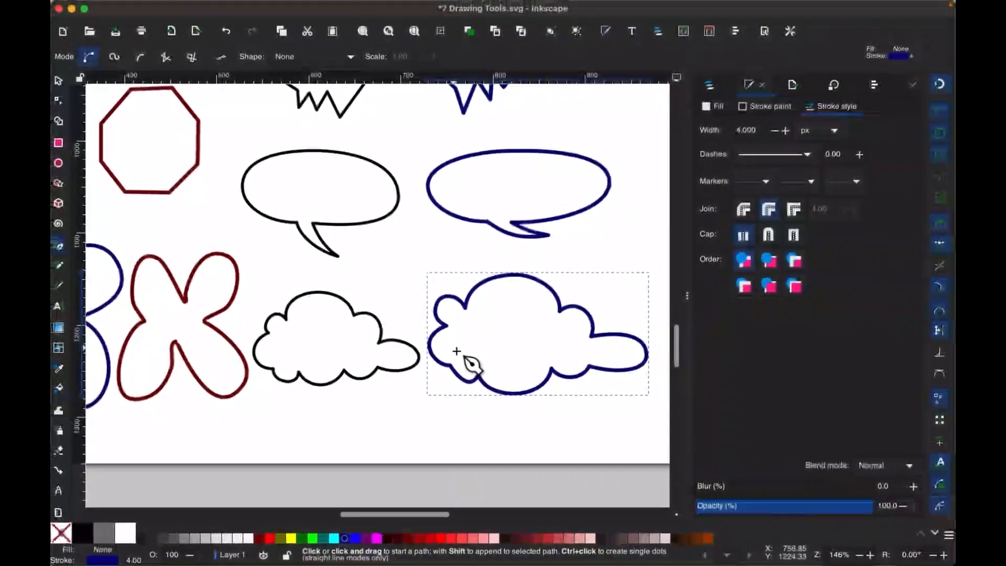
# Make the cloud's lower-left closing node a cusp and adjust its handles to round the adjacent lobes.
pyautogui.press('n')
pyautogui.click(451, 365)
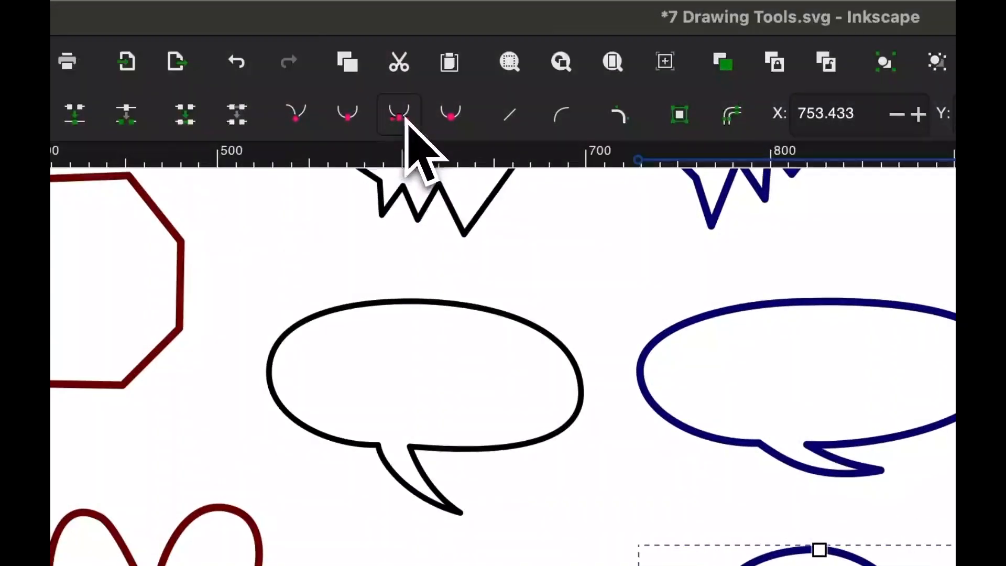
pyautogui.click(405, 121)
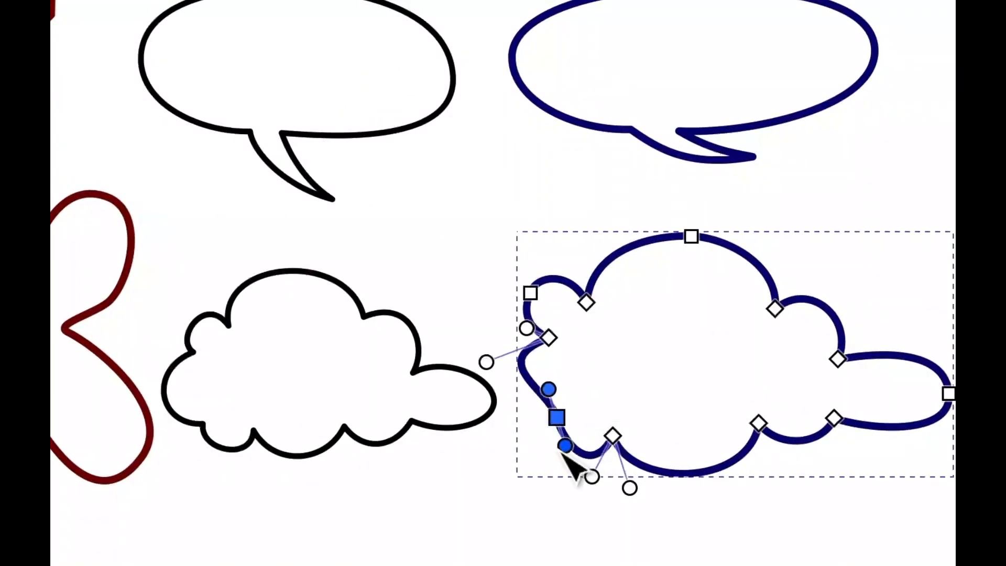
pyautogui.moveTo(563, 453); pyautogui.dragTo(559, 451)
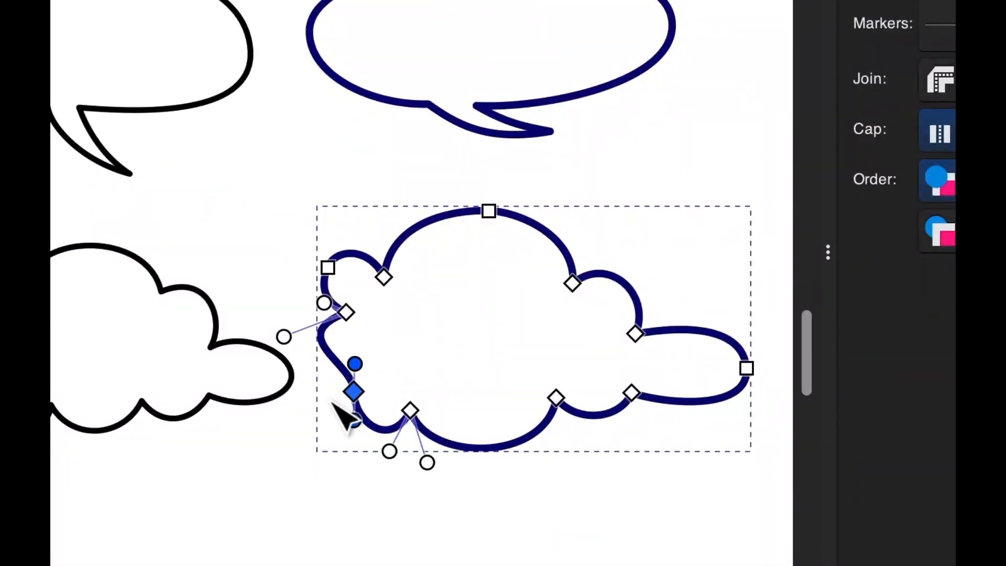
pyautogui.moveTo(355, 364); pyautogui.dragTo(321, 399)
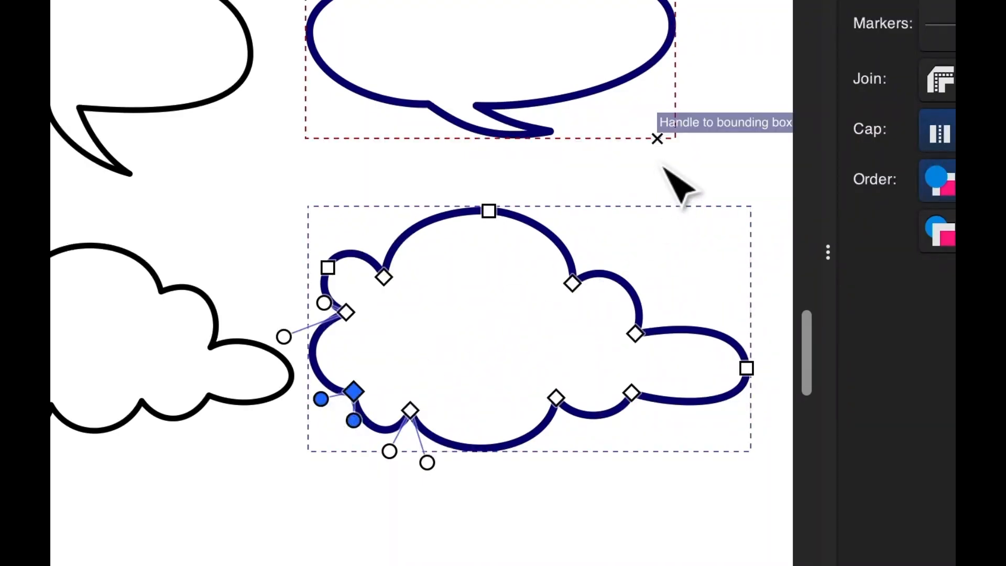
pyautogui.press('Escape')
pyautogui.scroll(-1, 696, 281)
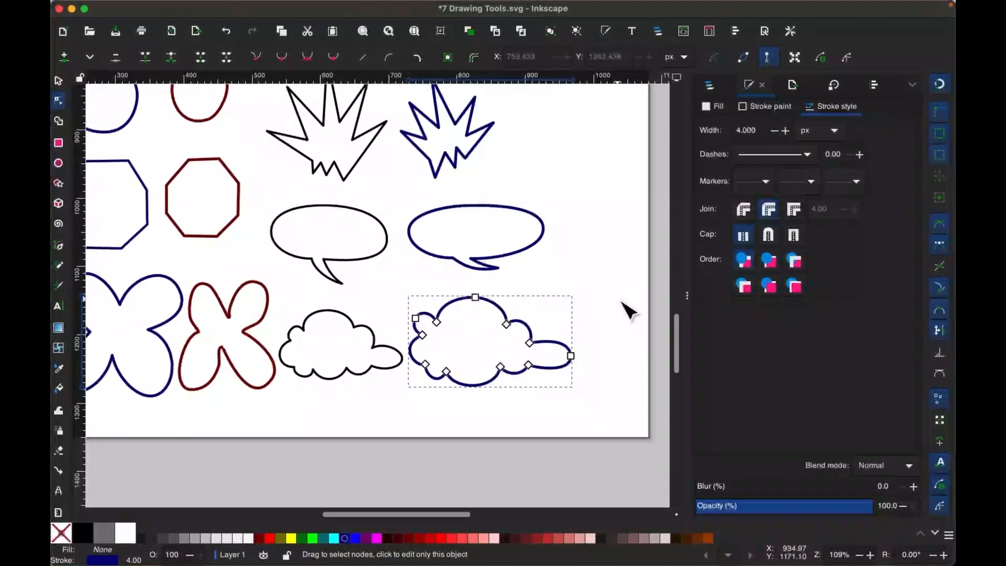
# Scale down the navy cloud proportionally, and scale the navy speech bubble to about 167 px wide and 81 px high.
pyautogui.press('s')
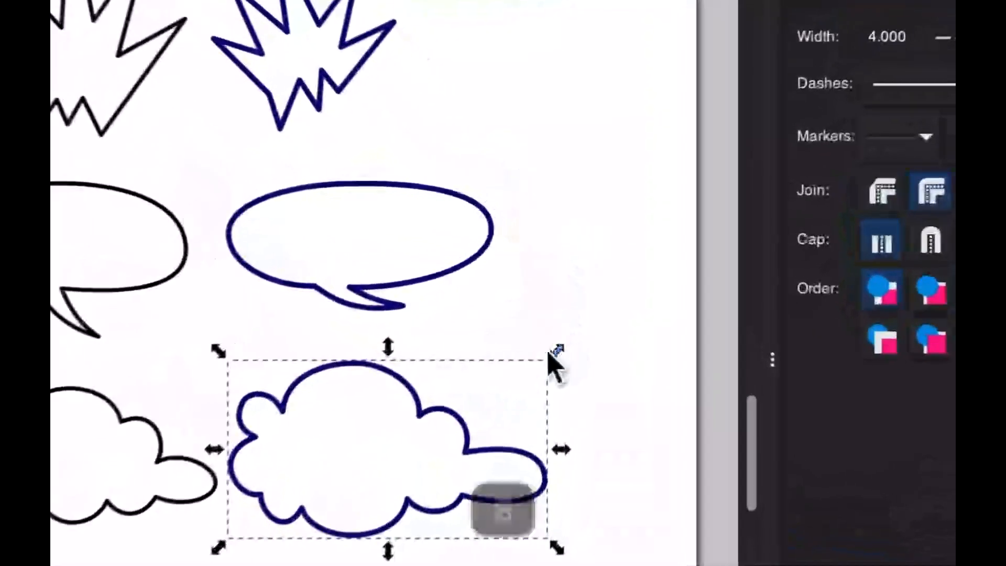
pyautogui.moveTo(577, 291); pyautogui.dragTo(555, 307)
pyautogui.moveTo(508, 383)
pyautogui.mouseDown()
pyautogui.moveTo(486, 411)
pyautogui.moveTo(513, 385)
pyautogui.mouseUp()
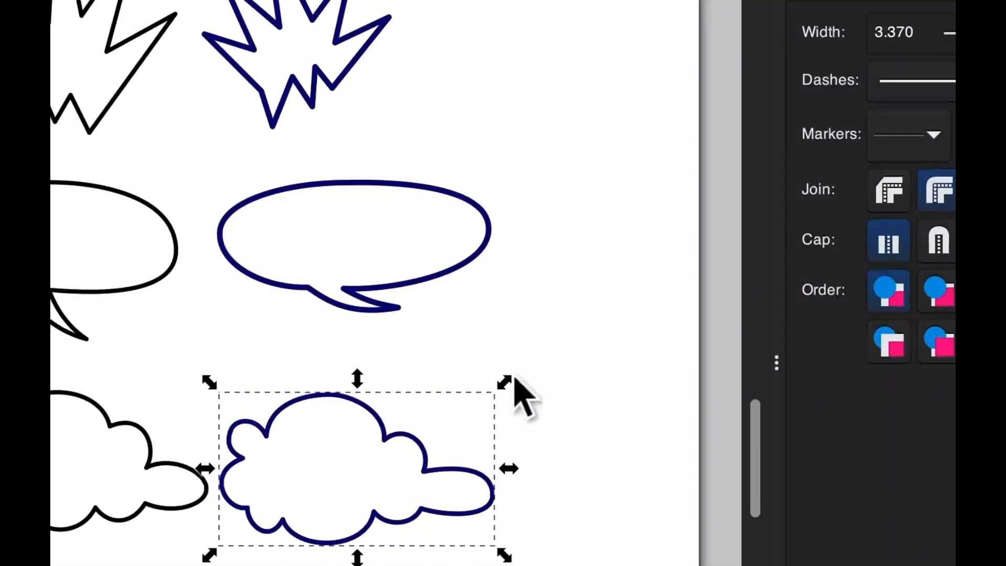
pyautogui.click(491, 249)
pyautogui.moveTo(507, 174)
pyautogui.mouseDown()
pyautogui.moveTo(452, 195)
pyautogui.moveTo(463, 195)
pyautogui.mouseUp()
pyautogui.scroll(3, 545, 264)
pyautogui.hscroll(4, 545, 264)
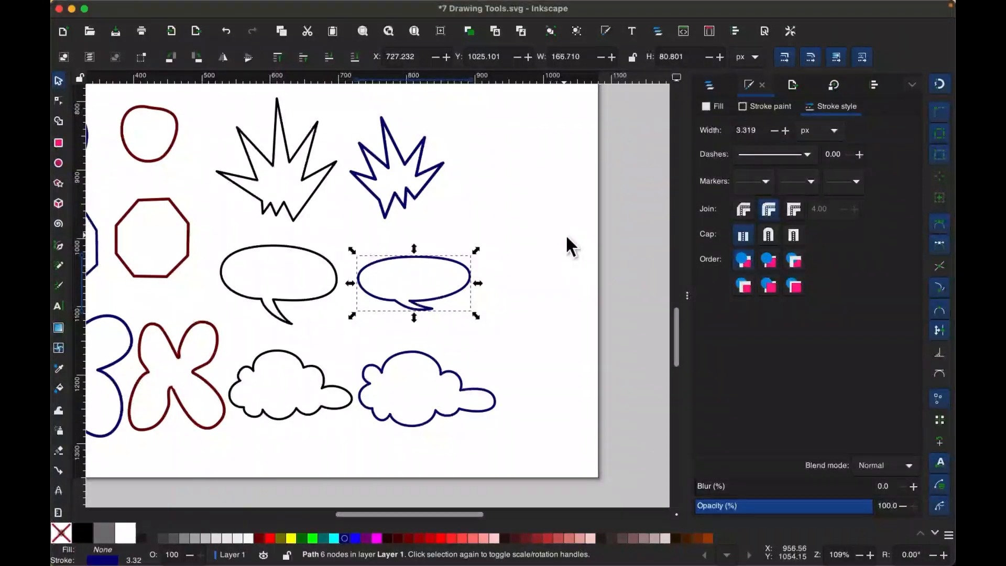
pyautogui.press('p')
pyautogui.scroll(2, 542, 218)
pyautogui.hscroll(-1, 542, 218)
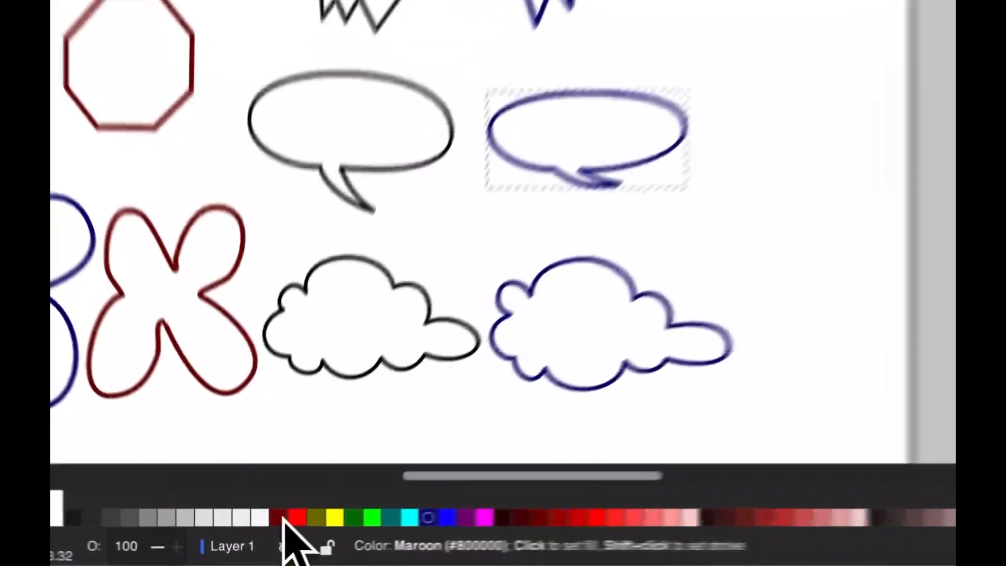
pyautogui.rightClick(261, 536)
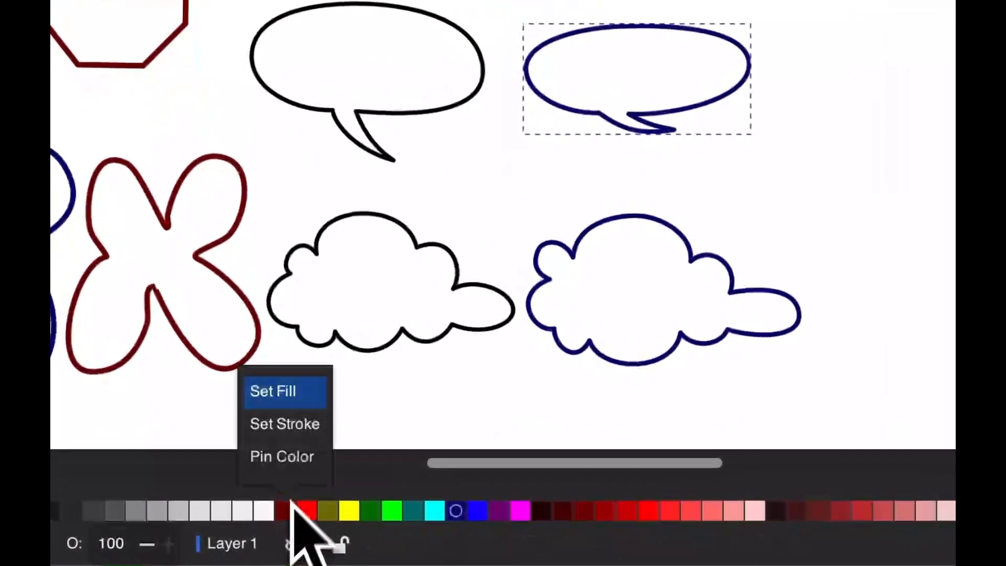
pyautogui.click(306, 422)
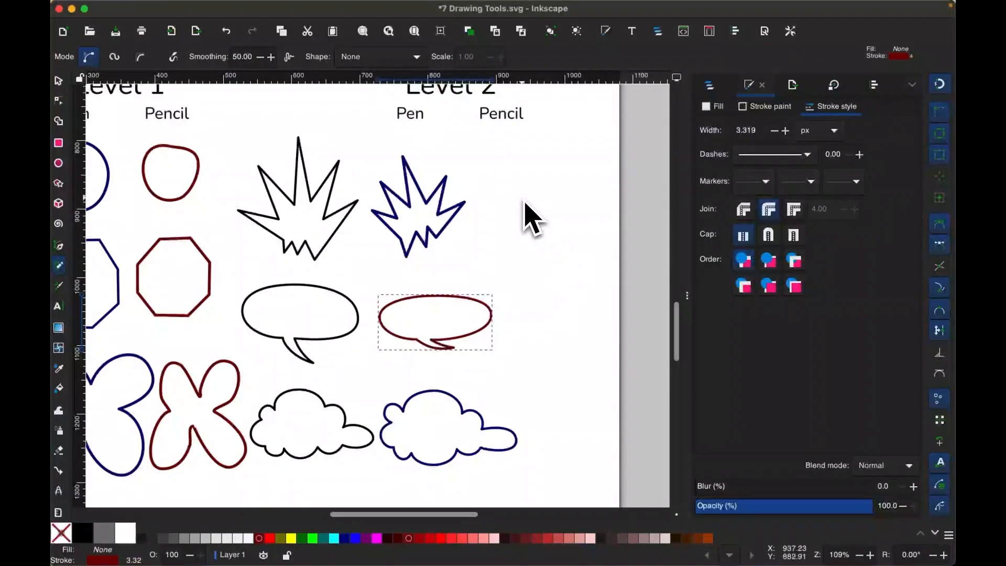
pyautogui.press('super+z')
# Deselect the navy speech bubble and set the stroke color for new objects to Maroon (#800000).
pyautogui.press('s')
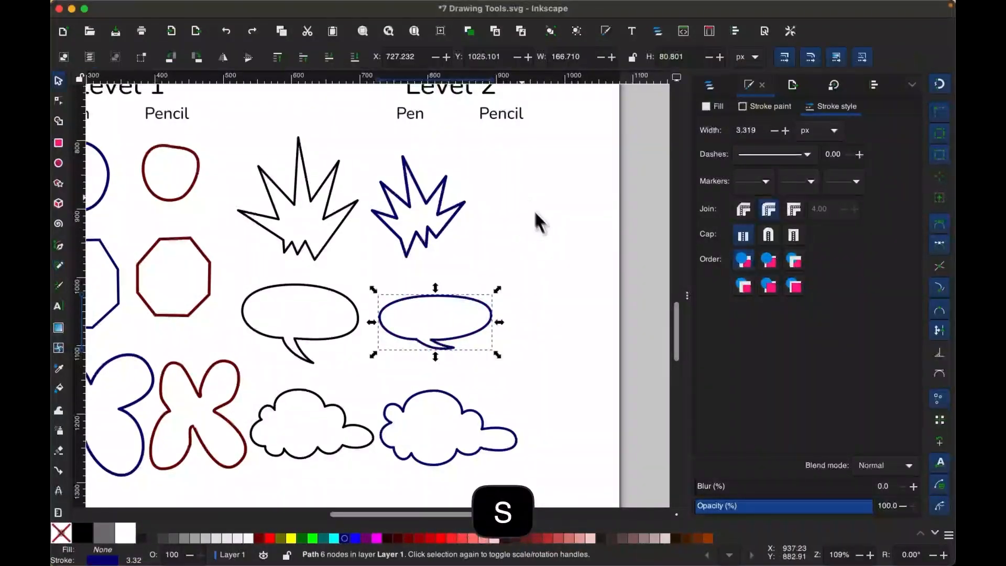
pyautogui.click(559, 254)
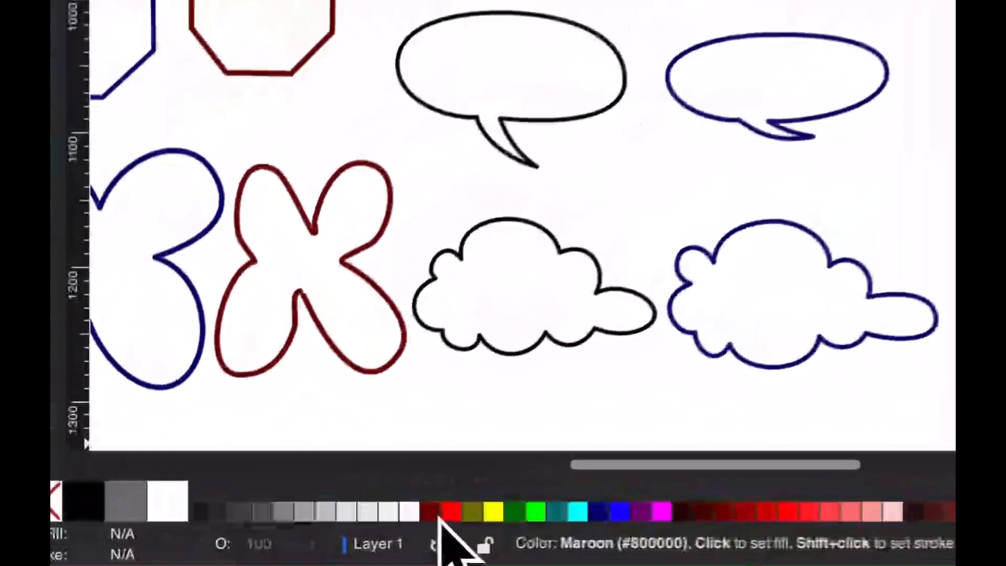
pyautogui.rightClick(260, 538)
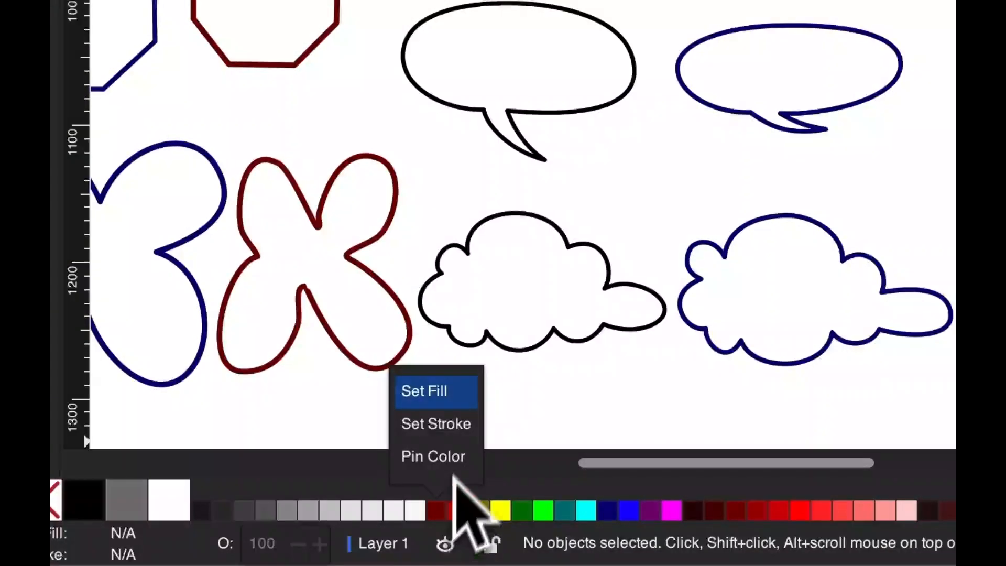
pyautogui.click(460, 438)
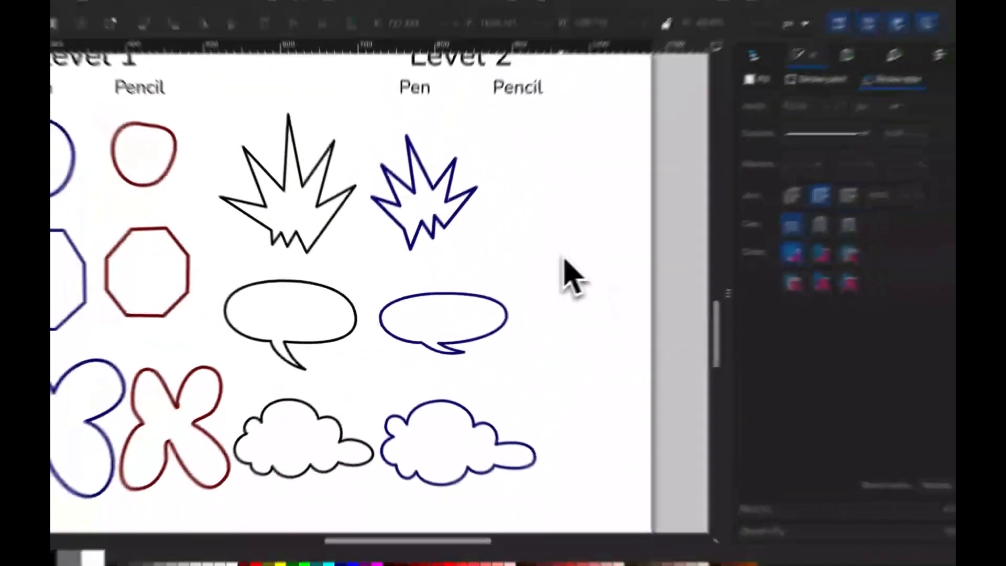
# Start a maroon starburst with the Pencil tool under Level 2's Pencil heading, drawing straight segments for its two left spikes.
pyautogui.press('p')
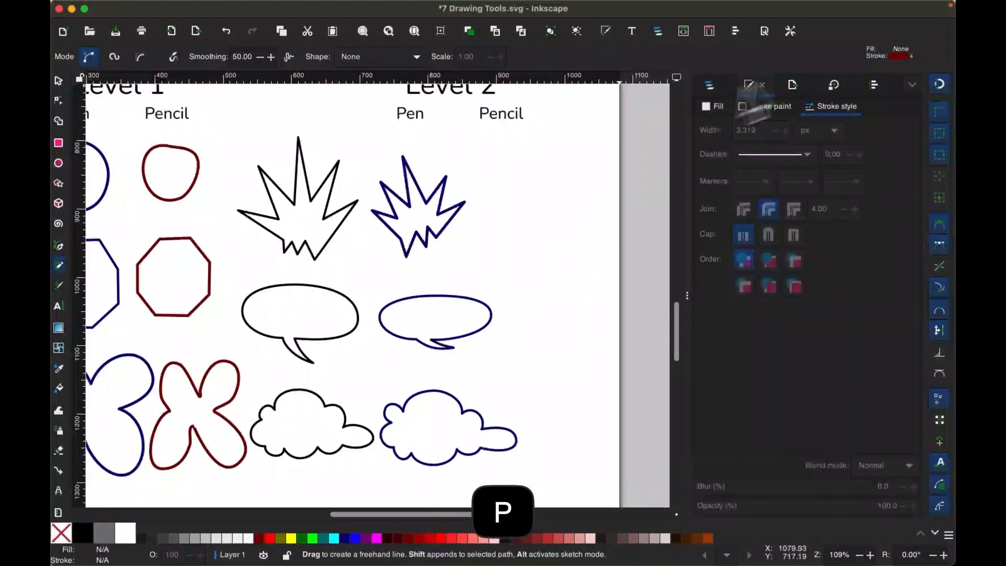
pyautogui.scroll(3, 521, 220)
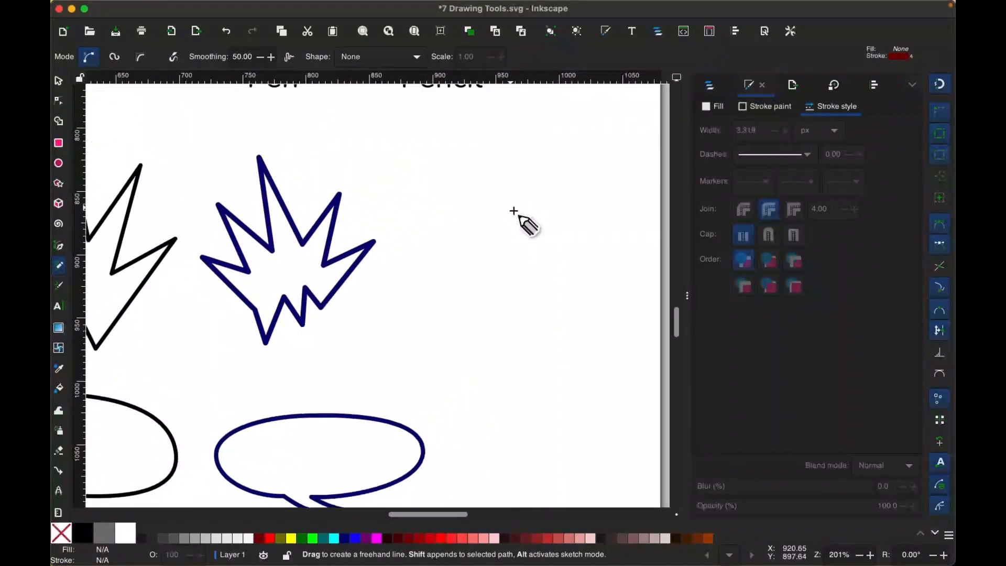
pyautogui.scroll(-3, 426, 307)
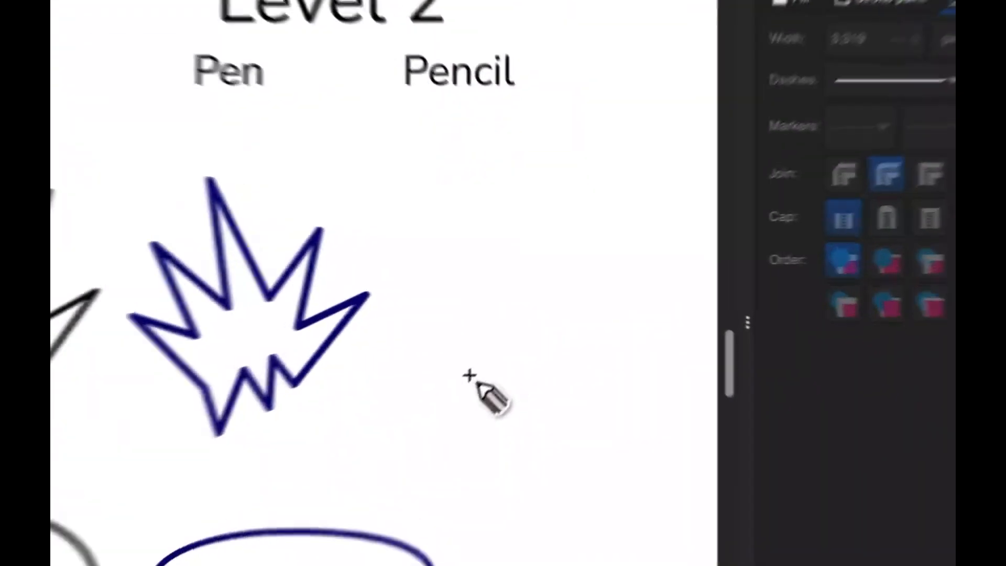
pyautogui.moveTo(523, 325); pyautogui.dragTo(489, 287)
pyautogui.click(376, 314)
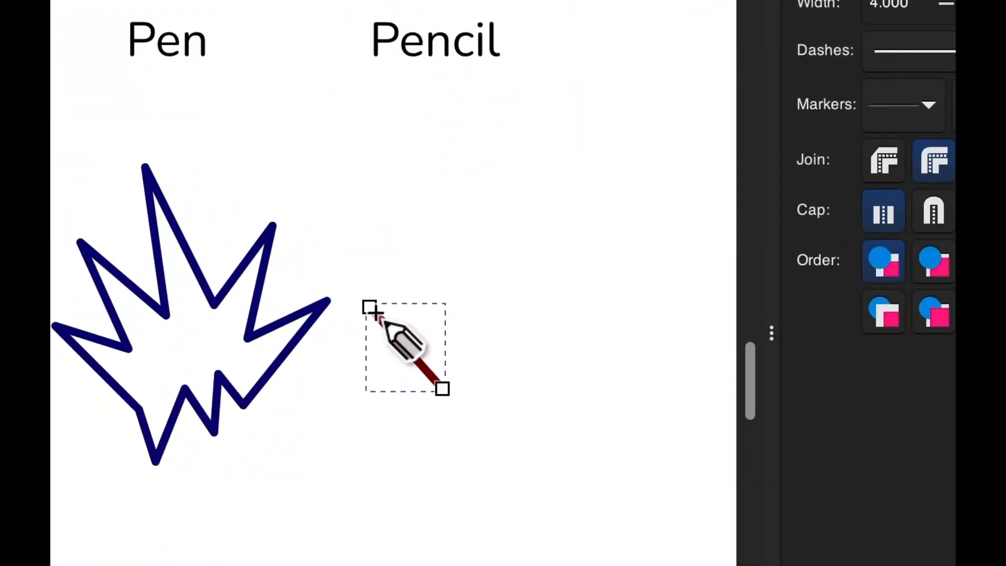
pyautogui.click(372, 310)
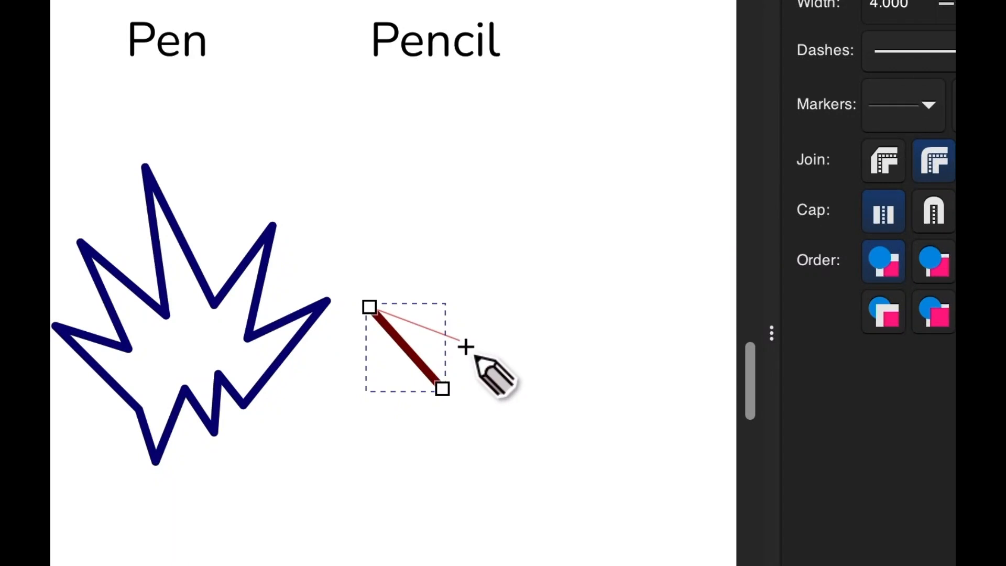
pyautogui.click(463, 342)
pyautogui.click(388, 238)
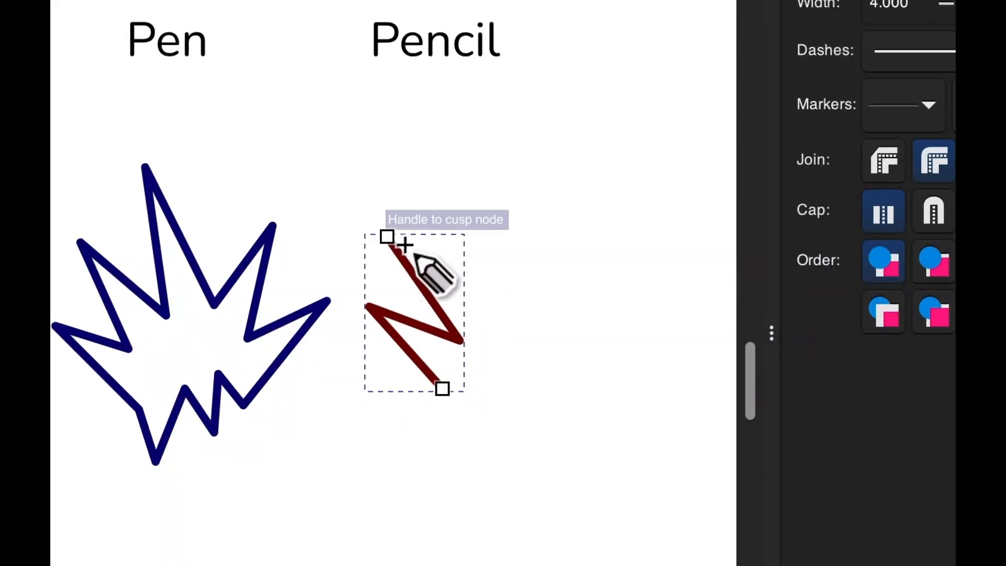
# Extend the maroon starburst with straight segments from the upper-left spike through the inner valley to the tall central spike.
pyautogui.moveTo(394, 236)
pyautogui.mouseDown()
pyautogui.moveTo(490, 276)
pyautogui.moveTo(496, 313)
pyautogui.mouseUp()
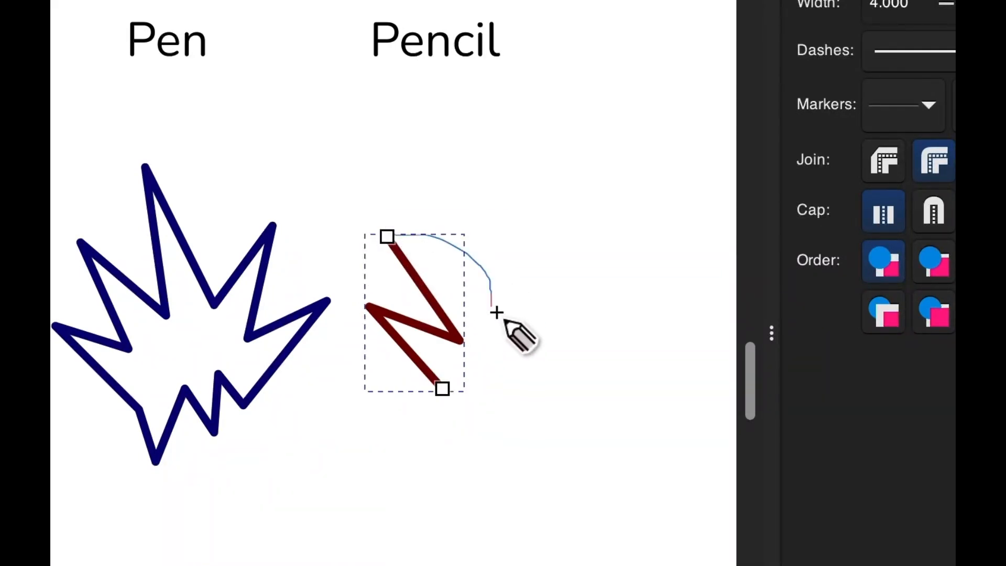
pyautogui.press('super+z')
pyautogui.click(387, 238)
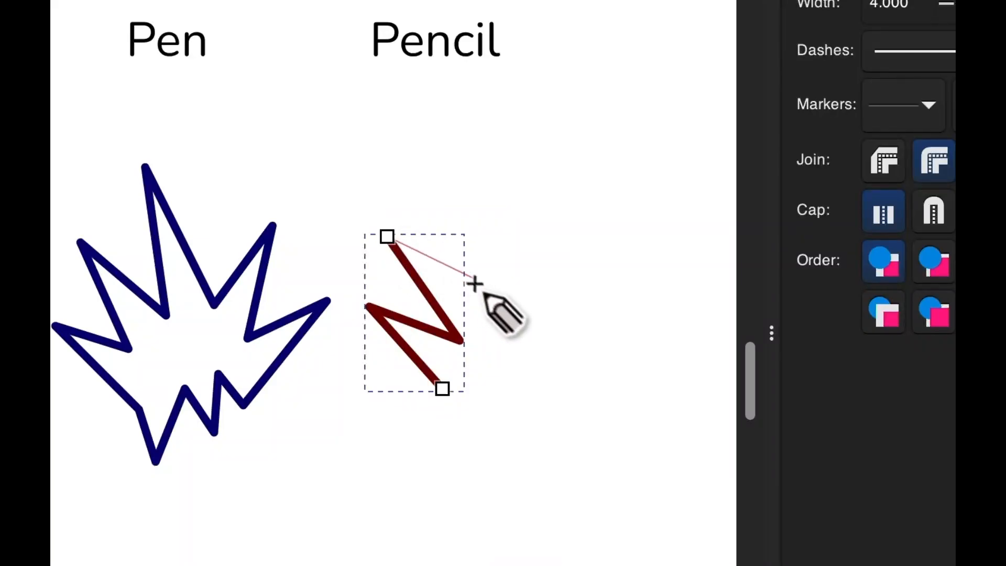
pyautogui.click(491, 303)
pyautogui.click(490, 302)
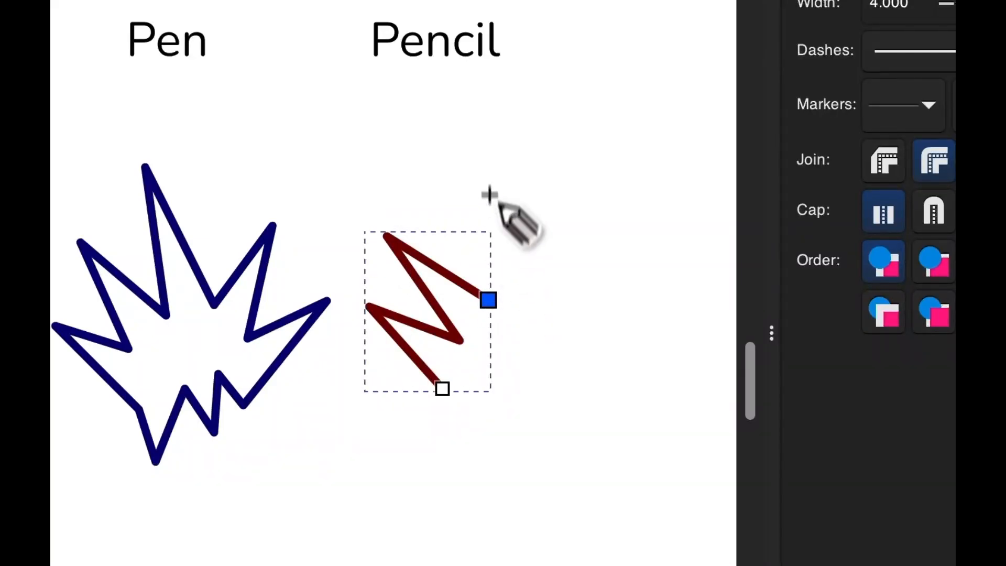
pyautogui.click(493, 145)
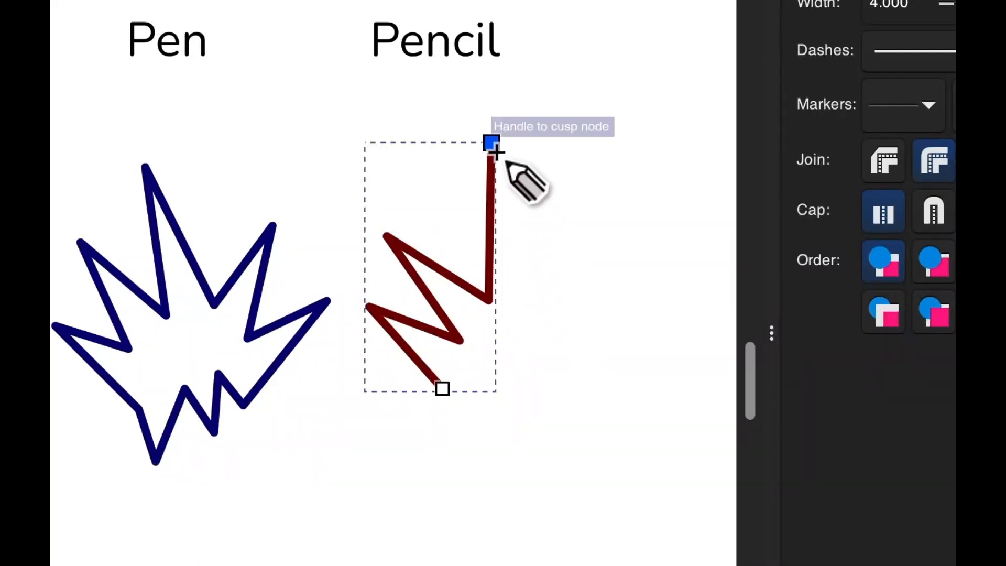
# Draw the maroon starburst's two right-hand spikes with straight segments, ending at its lower-right corner.
pyautogui.click(541, 292)
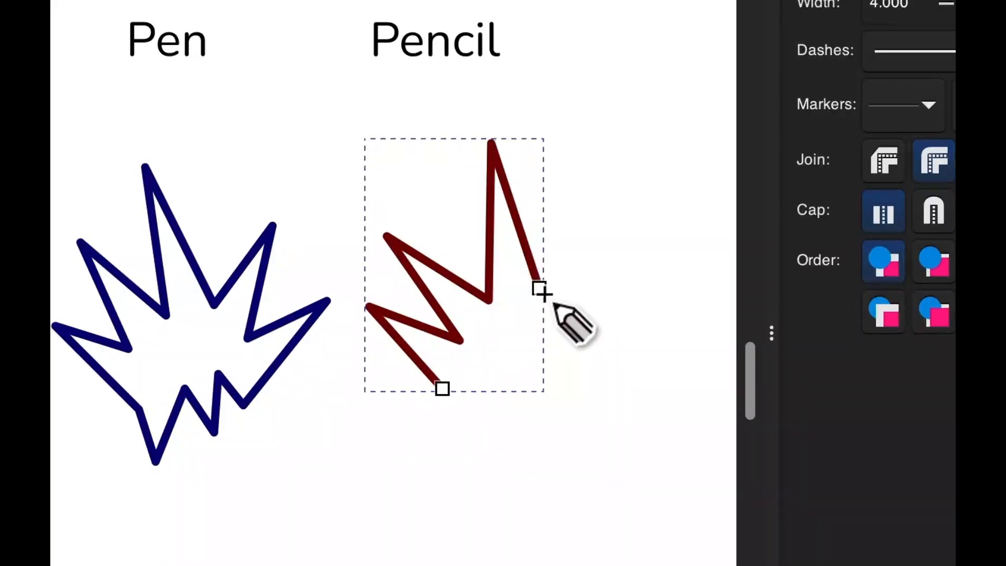
pyautogui.click(606, 228)
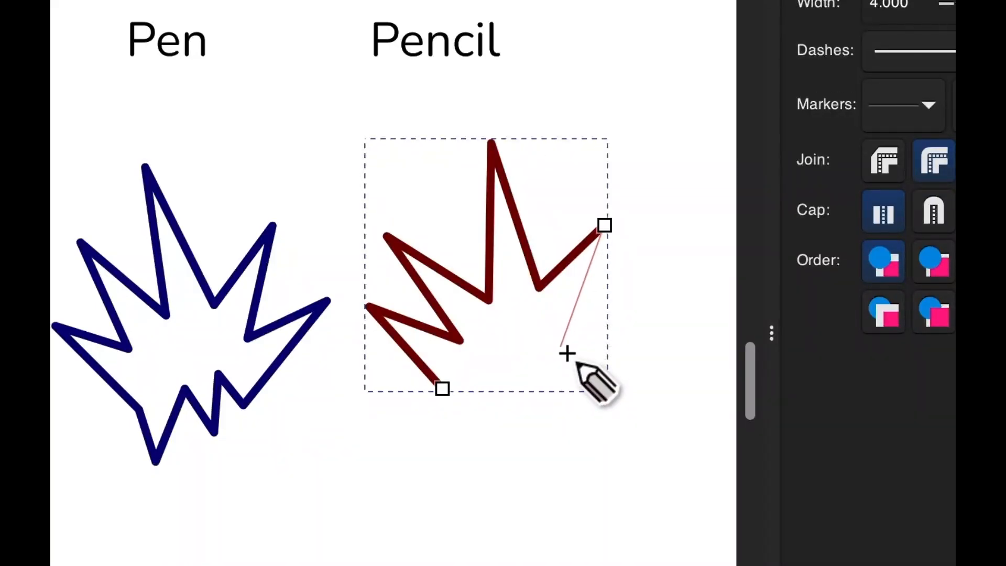
pyautogui.click(565, 352)
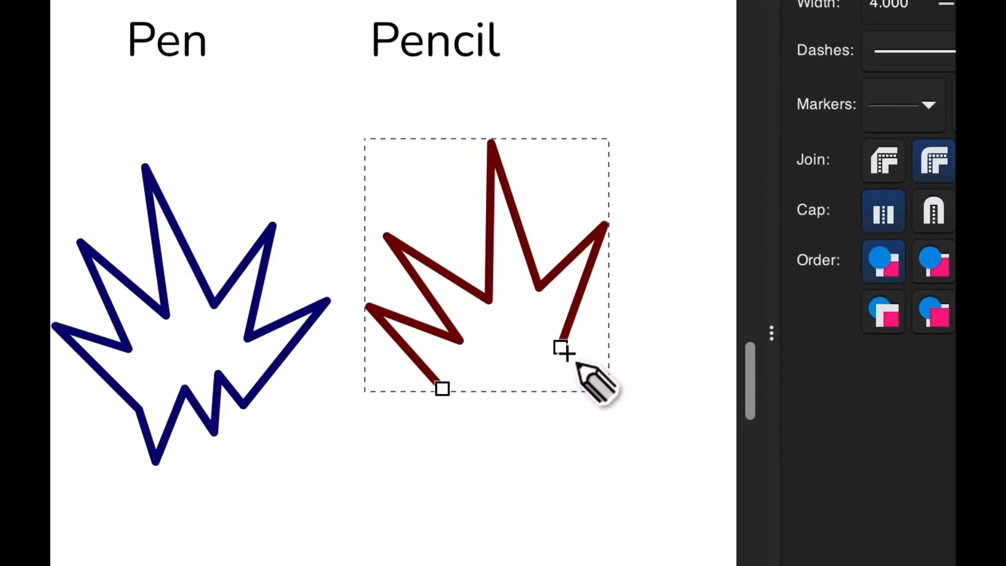
pyautogui.click(641, 314)
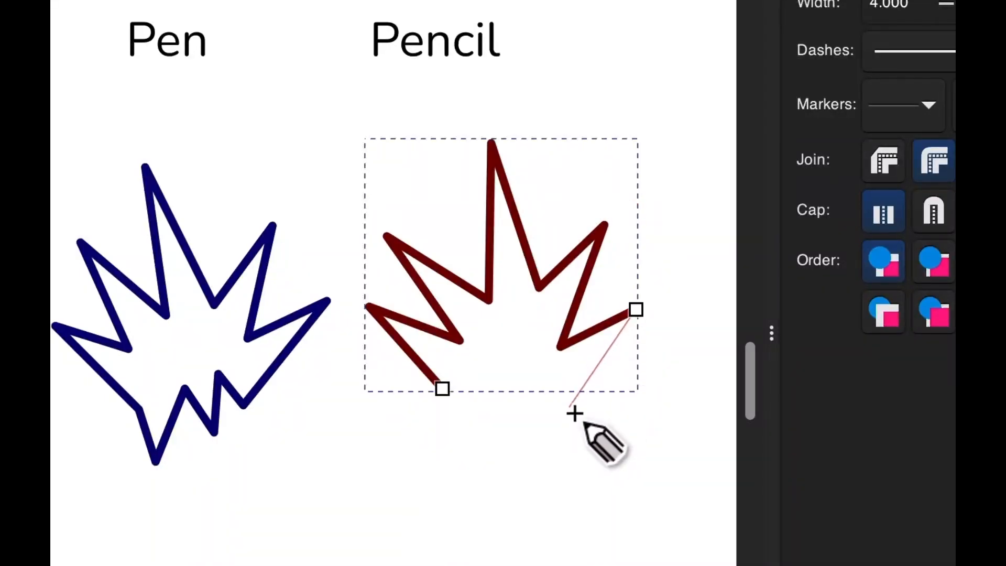
pyautogui.click(575, 413)
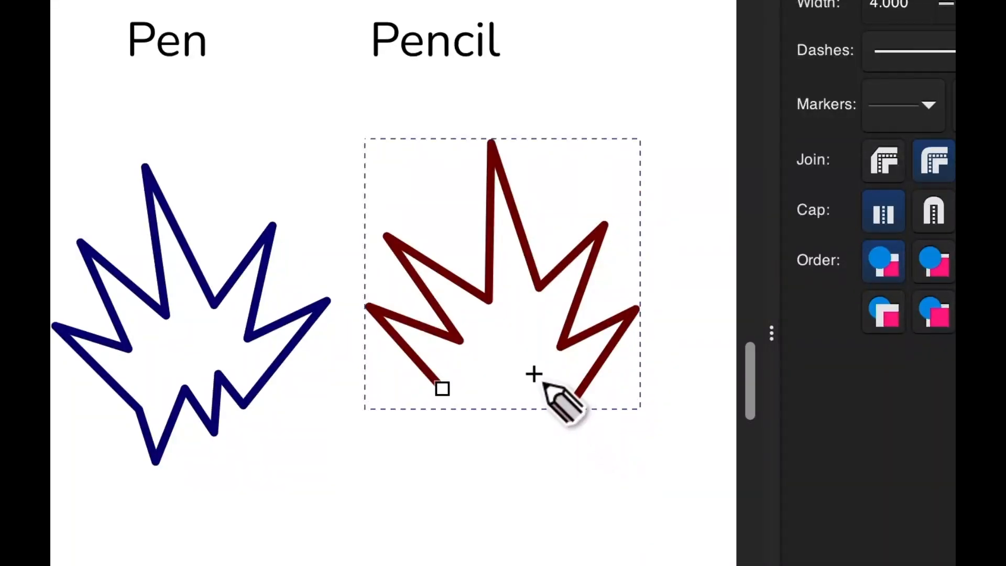
pyautogui.press('Escape')
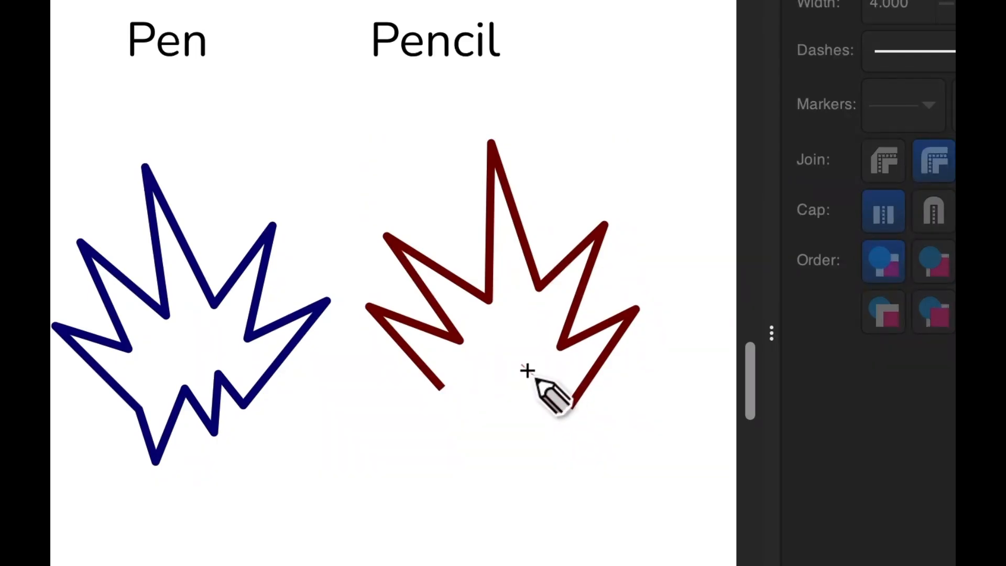
# Resume the maroon starburst from its lower-right end node and add the first notch and downward tooth along its lower edge.
pyautogui.press('super+z')
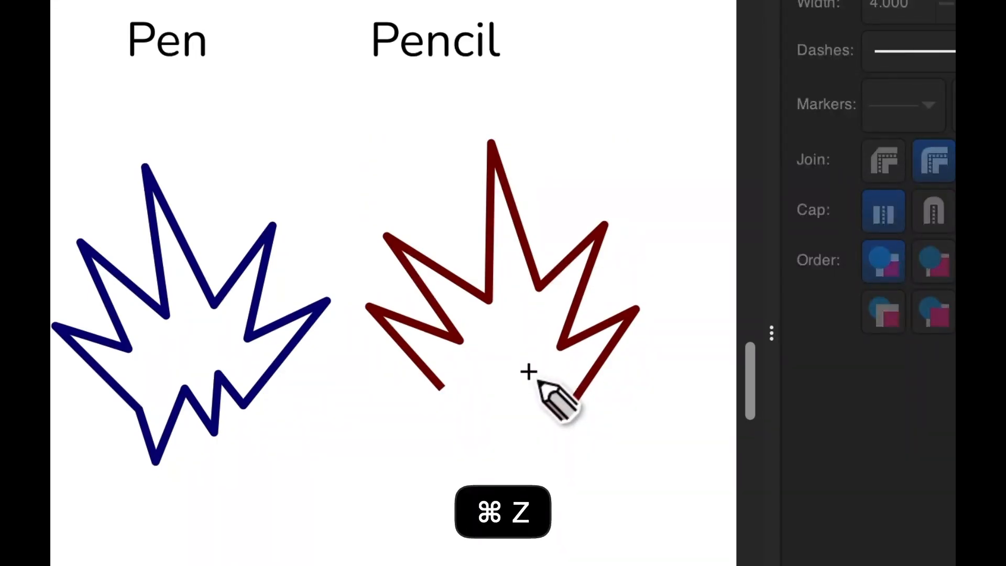
pyautogui.press('s')
pyautogui.press('n')
pyautogui.click(577, 409)
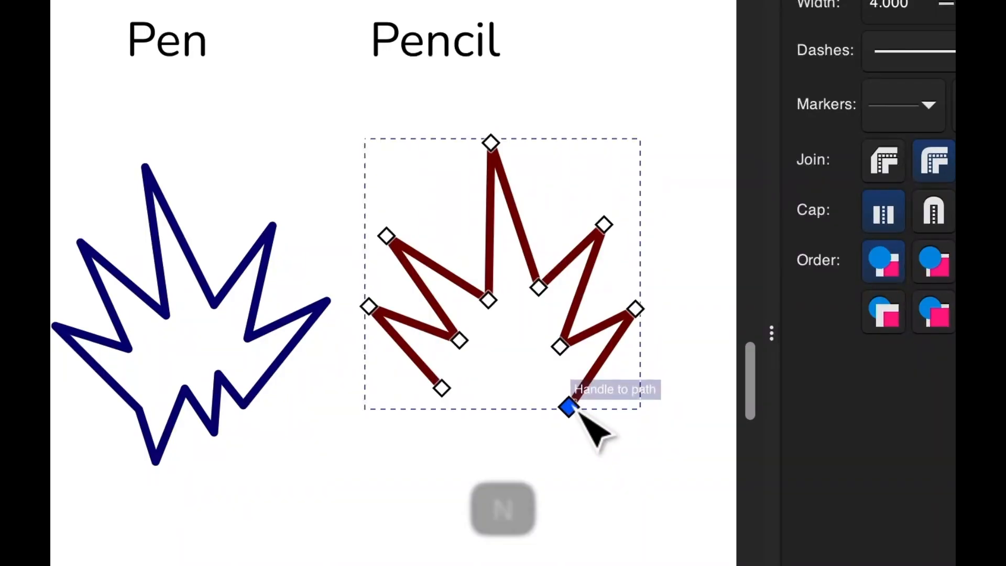
pyautogui.press('p')
pyautogui.click(578, 412)
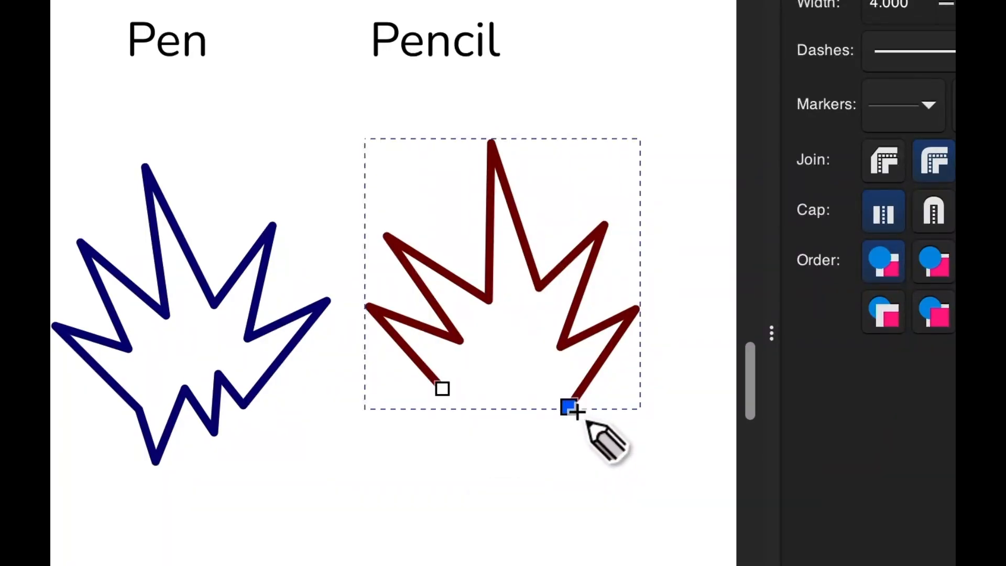
pyautogui.click(533, 372)
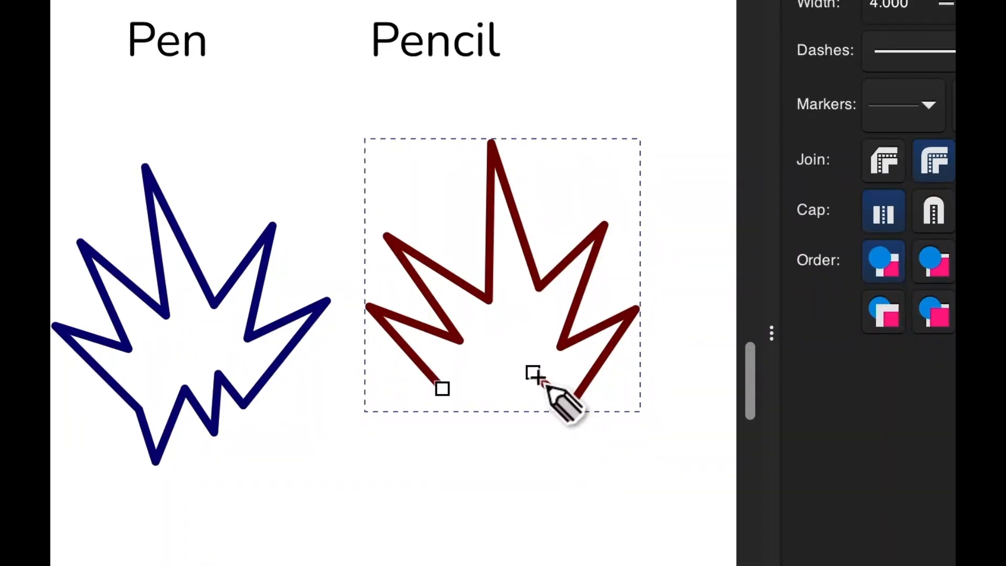
pyautogui.doubleClick(520, 427)
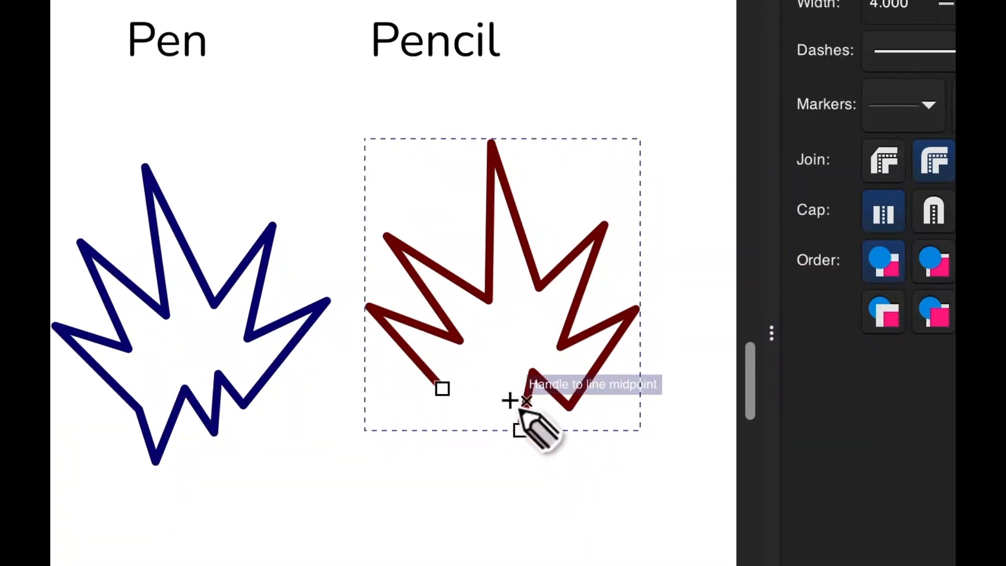
# Draw the remaining zigzag teeth along the maroon starburst's lower edge from its open end and close the path at the starting node.
pyautogui.click(495, 388)
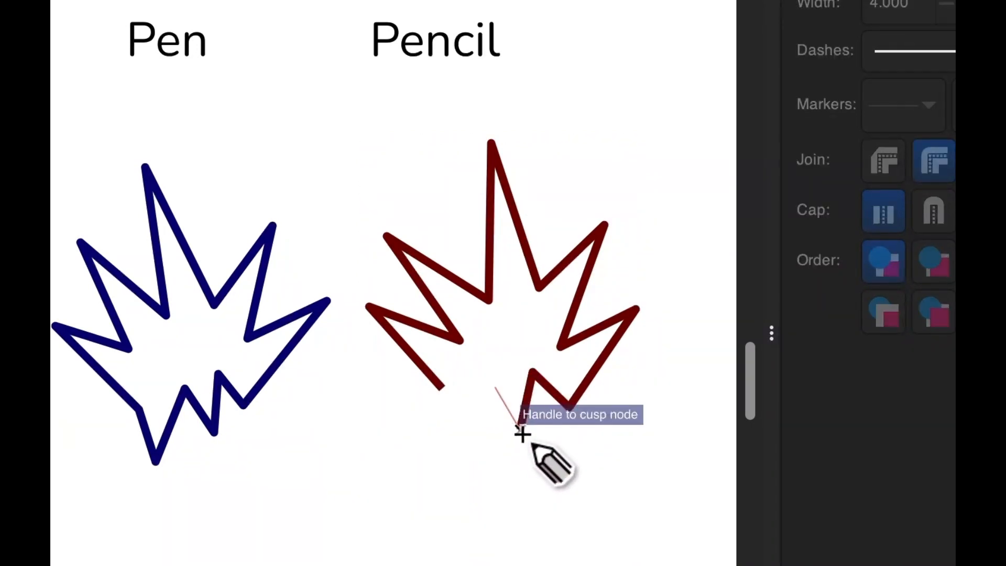
pyautogui.press('super+z')
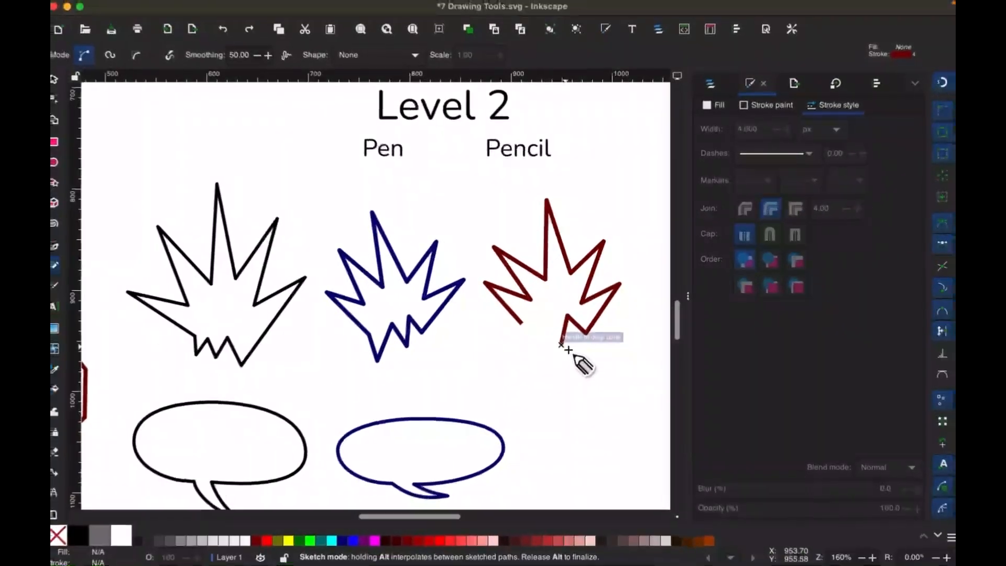
pyautogui.press('n')
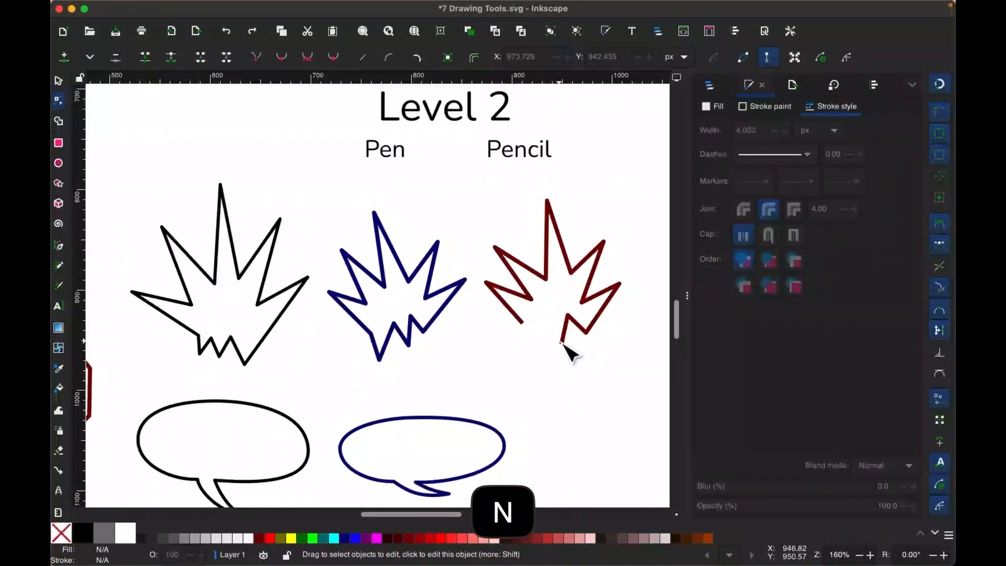
pyautogui.press('n')
pyautogui.click(562, 342)
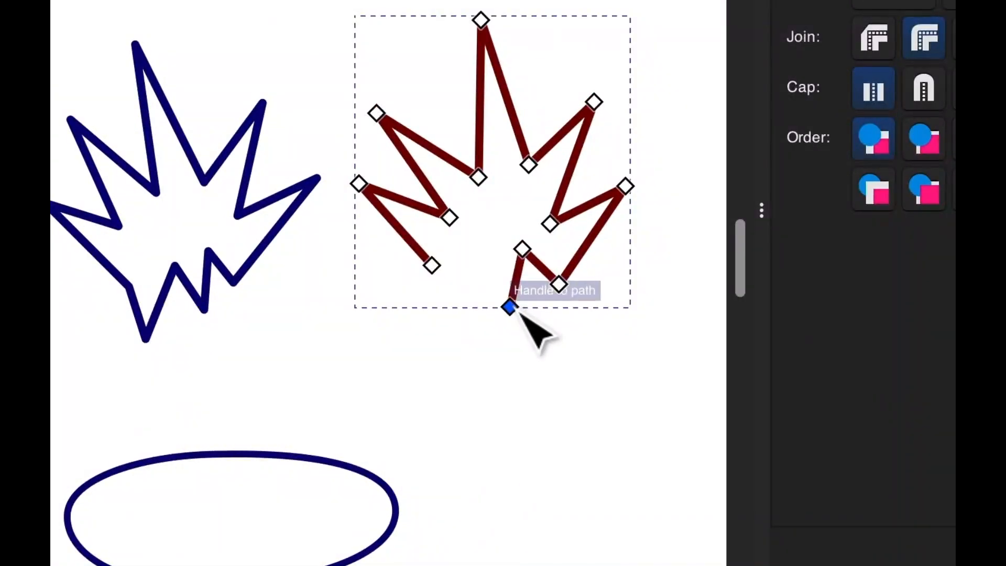
pyautogui.press('p')
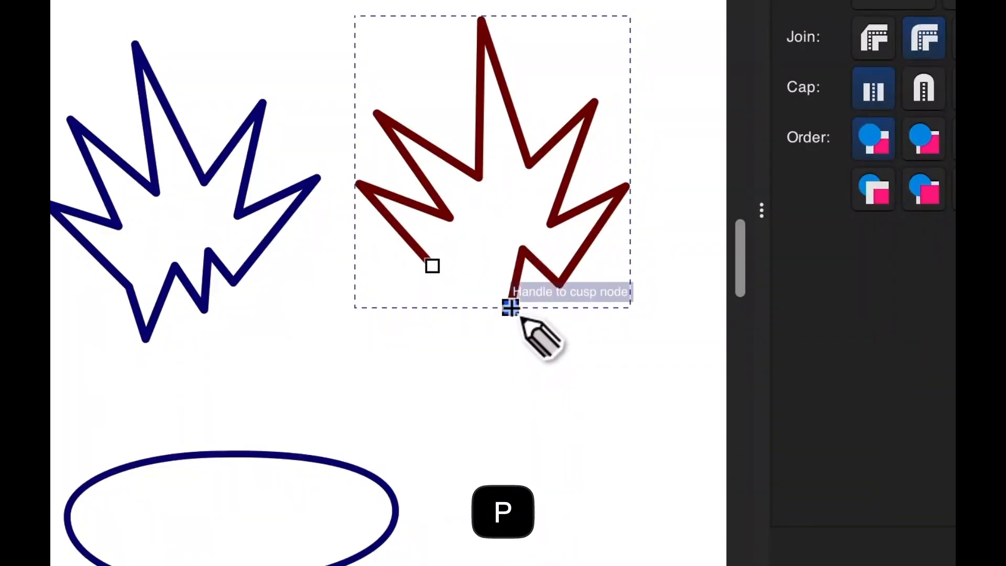
pyautogui.moveTo(511, 309)
pyautogui.mouseDown()
pyautogui.moveTo(495, 263)
pyautogui.moveTo(473, 308)
pyautogui.moveTo(459, 270)
pyautogui.moveTo(473, 305)
pyautogui.moveTo(464, 273)
pyautogui.mouseUp()
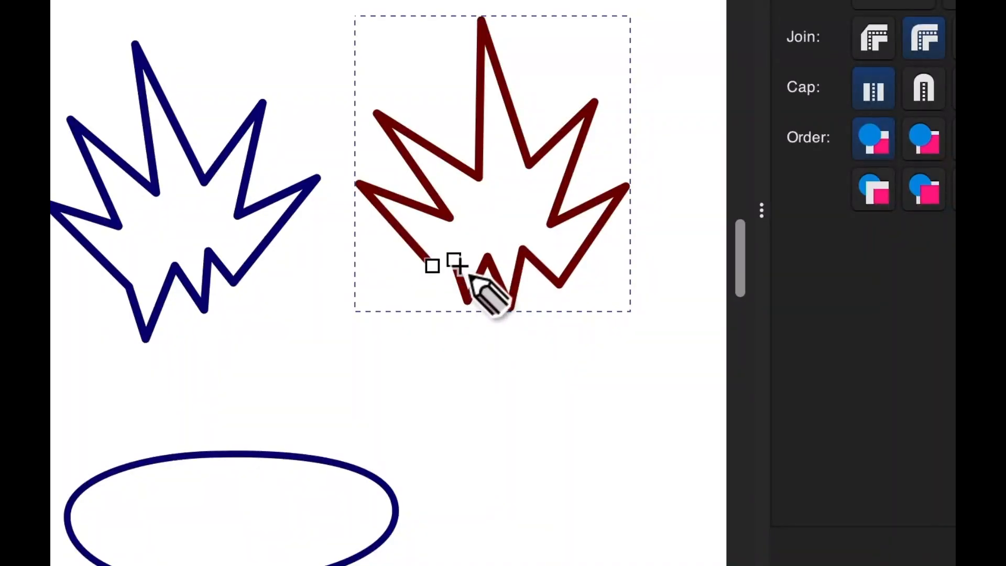
pyautogui.click(438, 271)
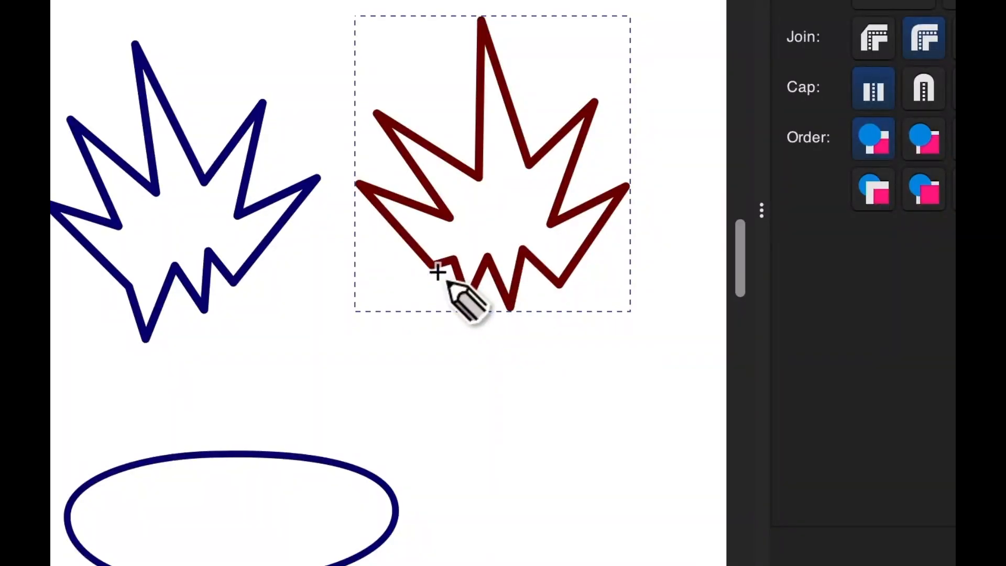
# Draw a closed maroon speech bubble with a small tail freehand with the Pencil tool, to the right of the navy speech bubble.
pyautogui.scroll(-2, 564, 267)
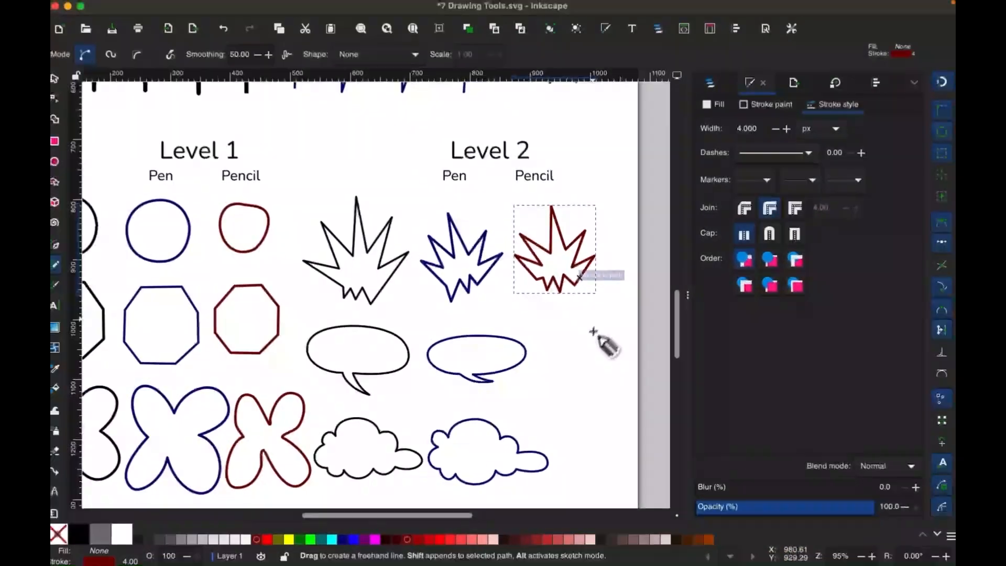
pyautogui.scroll(2, 577, 382)
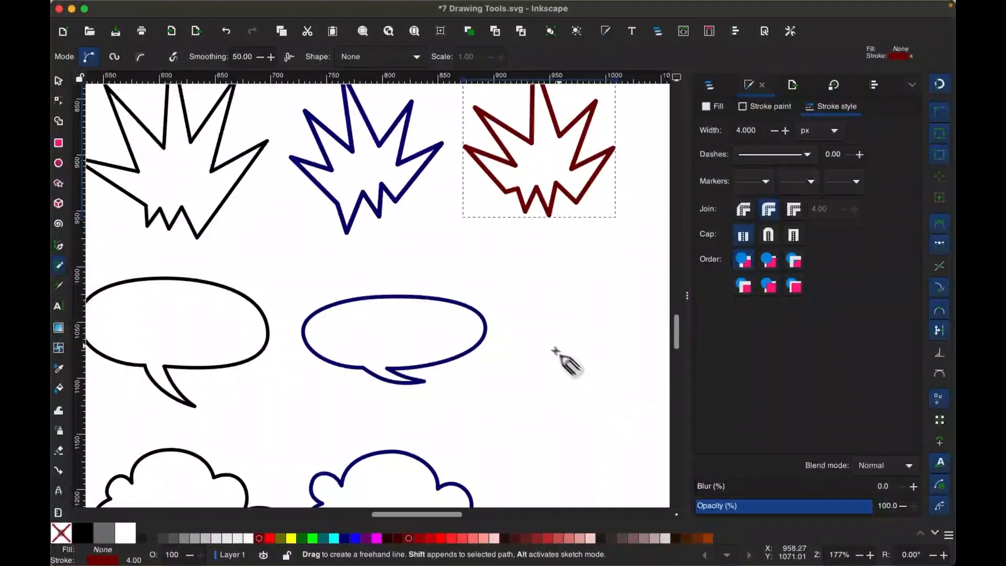
pyautogui.moveTo(537, 361)
pyautogui.mouseDown()
pyautogui.moveTo(544, 295)
pyautogui.moveTo(642, 302)
pyautogui.mouseUp()
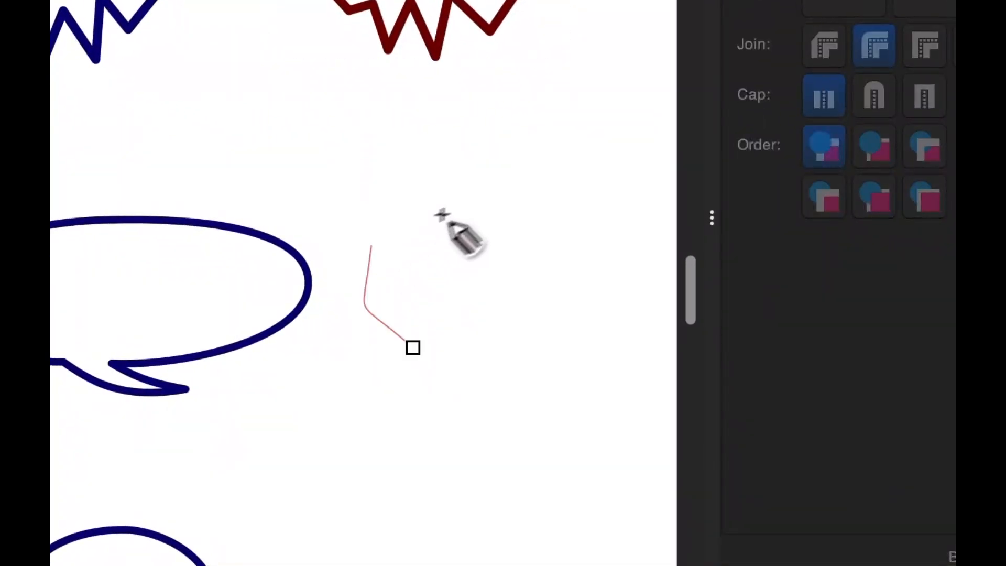
pyautogui.moveTo(622, 232)
pyautogui.mouseDown()
pyautogui.moveTo(627, 337)
pyautogui.moveTo(519, 366)
pyautogui.moveTo(452, 359)
pyautogui.mouseUp()
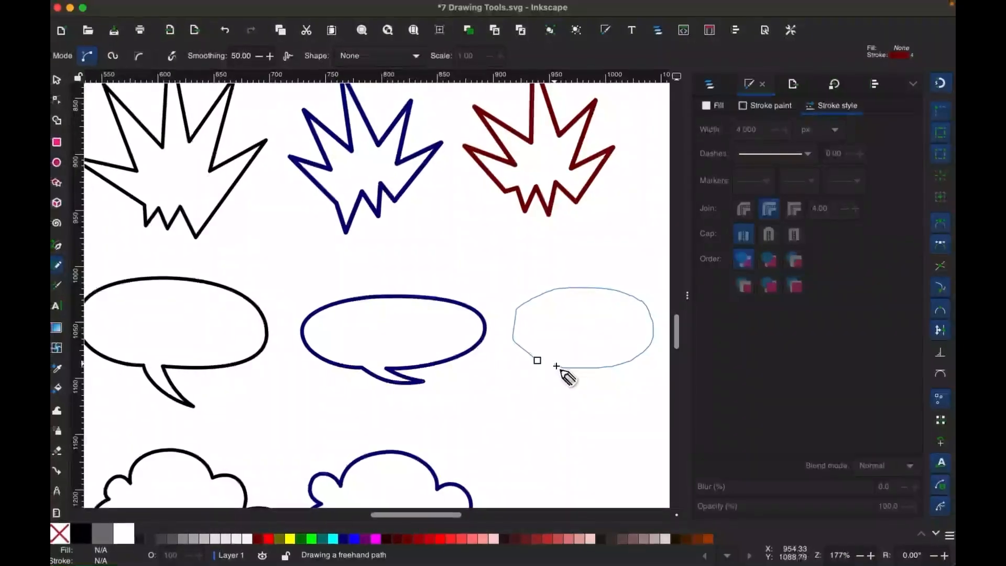
pyautogui.moveTo(557, 366)
pyautogui.mouseDown()
pyautogui.moveTo(558, 383)
pyautogui.moveTo(538, 360)
pyautogui.mouseUp()
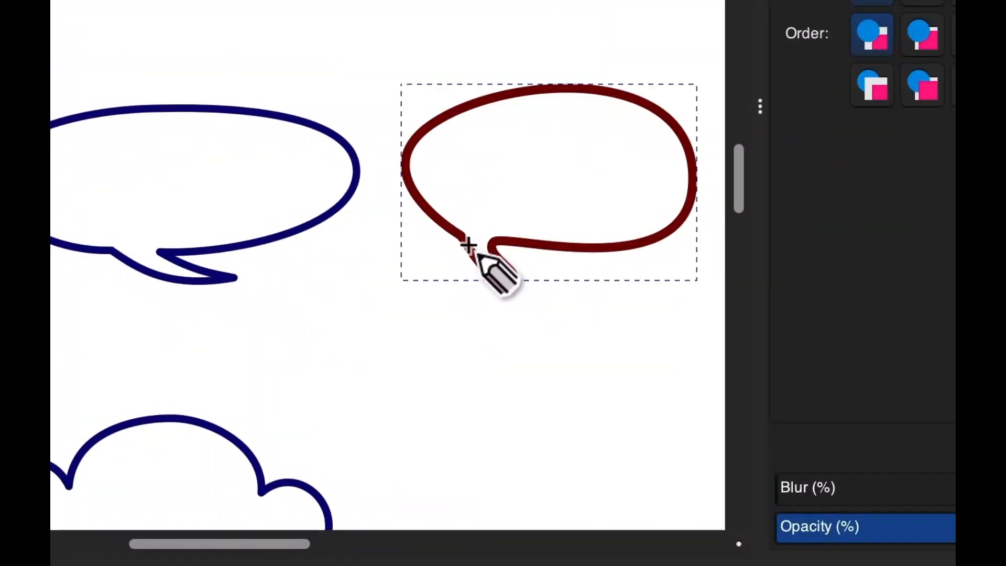
# Draw a closed maroon cloud about 220 by 109 px freehand with the Pencil tool, below and right of the navy cloud.
pyautogui.scroll(-2, 468, 246)
pyautogui.scroll(-4, 559, 305)
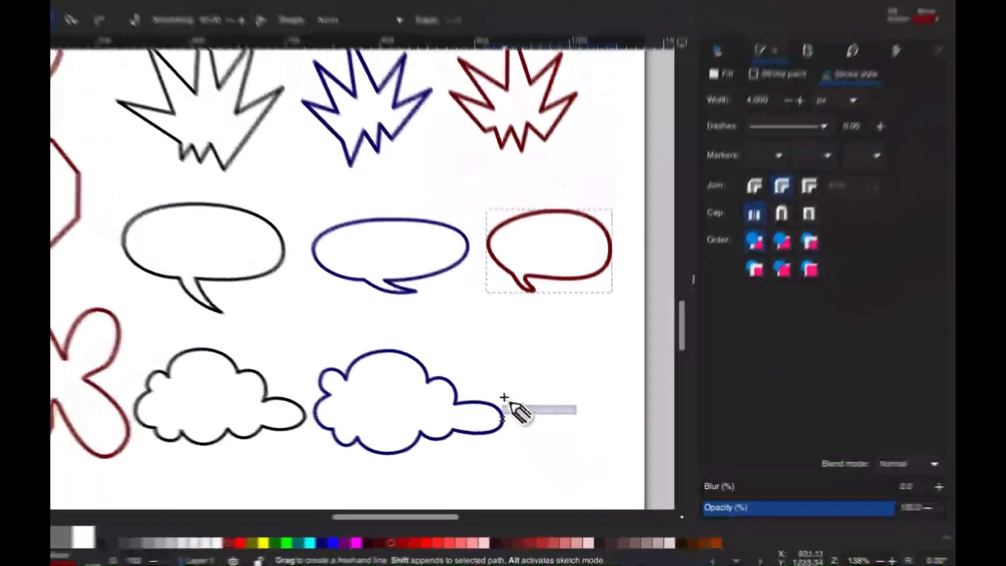
pyautogui.scroll(-5, 541, 399)
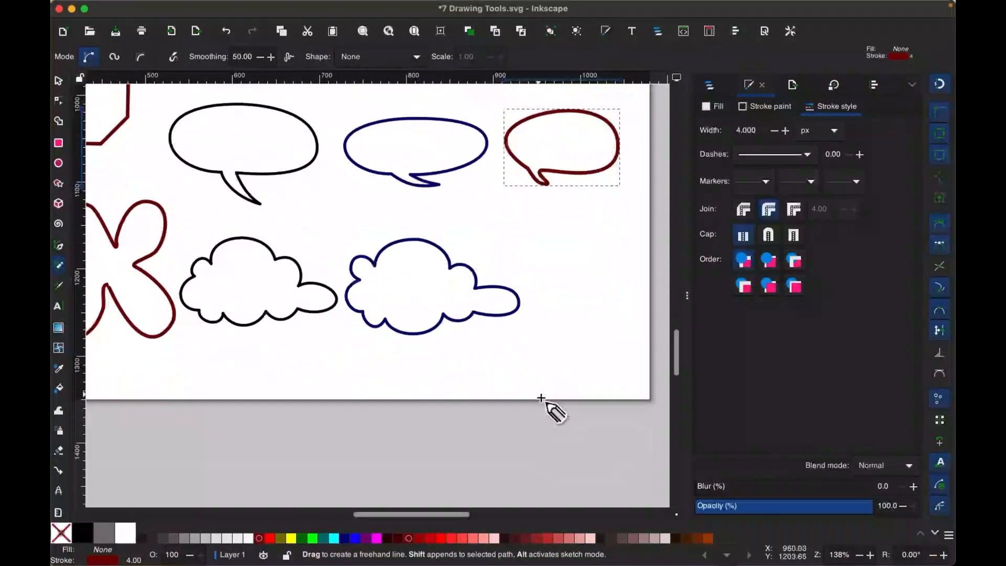
pyautogui.scroll(2, 542, 399)
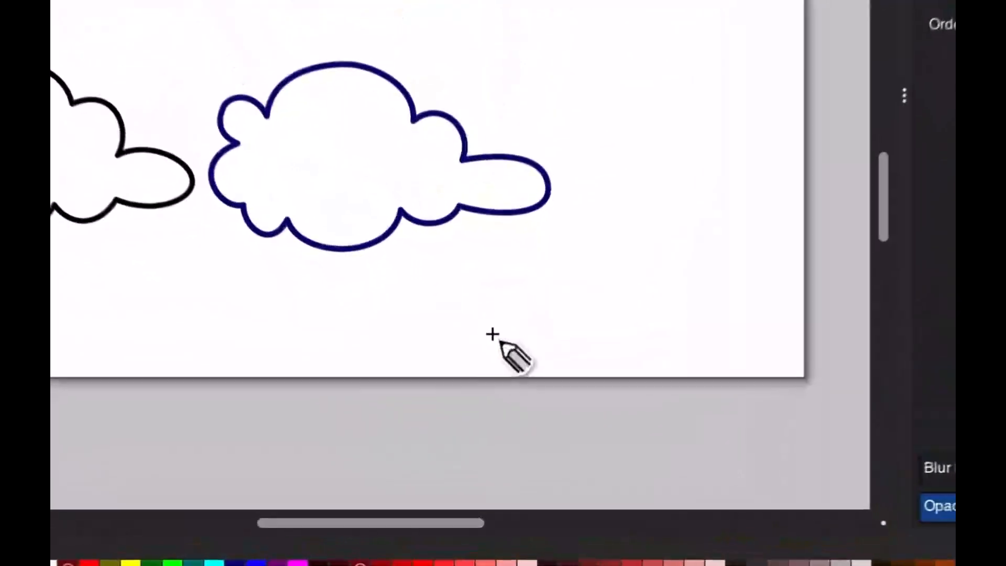
pyautogui.moveTo(475, 415); pyautogui.dragTo(481, 380)
pyautogui.moveTo(502, 254)
pyautogui.mouseDown()
pyautogui.moveTo(535, 250)
pyautogui.moveTo(544, 230)
pyautogui.moveTo(693, 224)
pyautogui.moveTo(713, 249)
pyautogui.mouseUp()
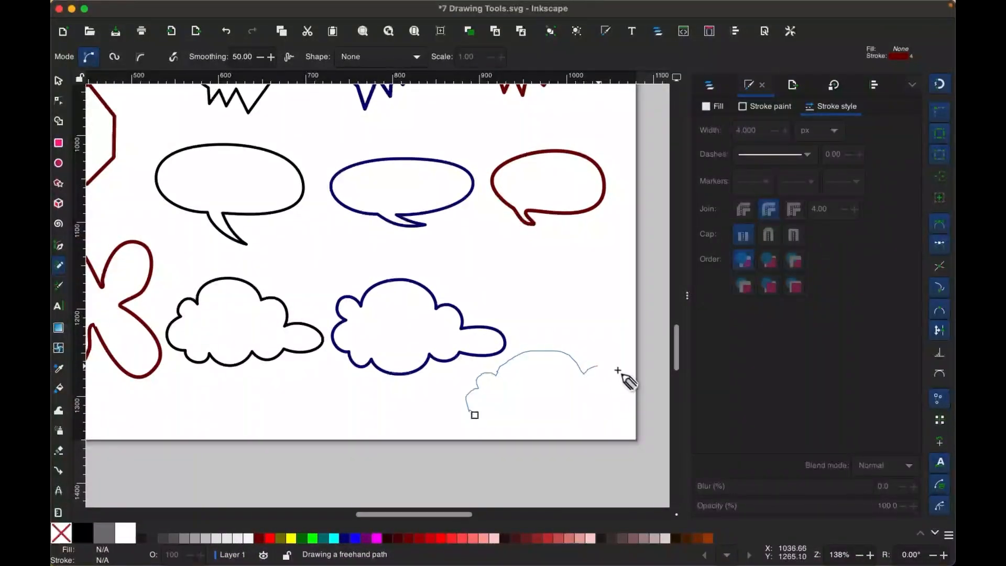
pyautogui.moveTo(622, 388)
pyautogui.mouseDown()
pyautogui.moveTo(649, 410)
pyautogui.moveTo(619, 429)
pyautogui.moveTo(555, 433)
pyautogui.moveTo(478, 425)
pyautogui.moveTo(476, 416)
pyautogui.mouseUp()
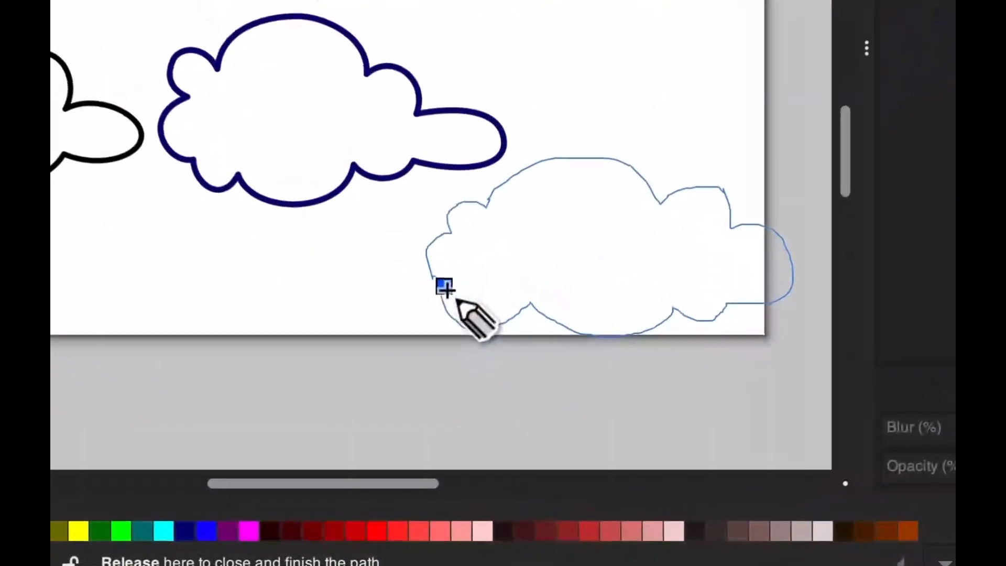
pyautogui.moveTo(445, 288); pyautogui.dragTo(445, 288)
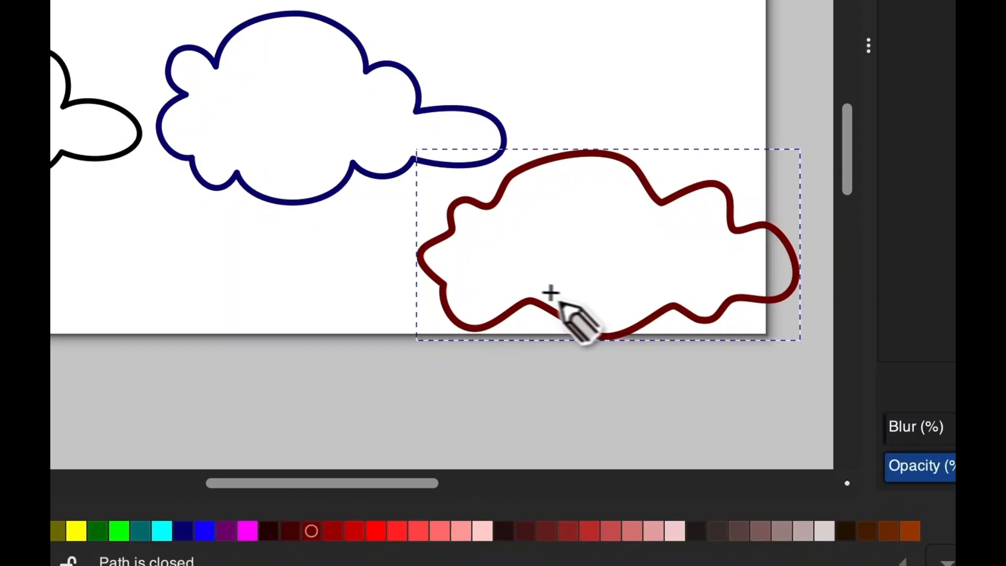
pyautogui.scroll(-1, 561, 292)
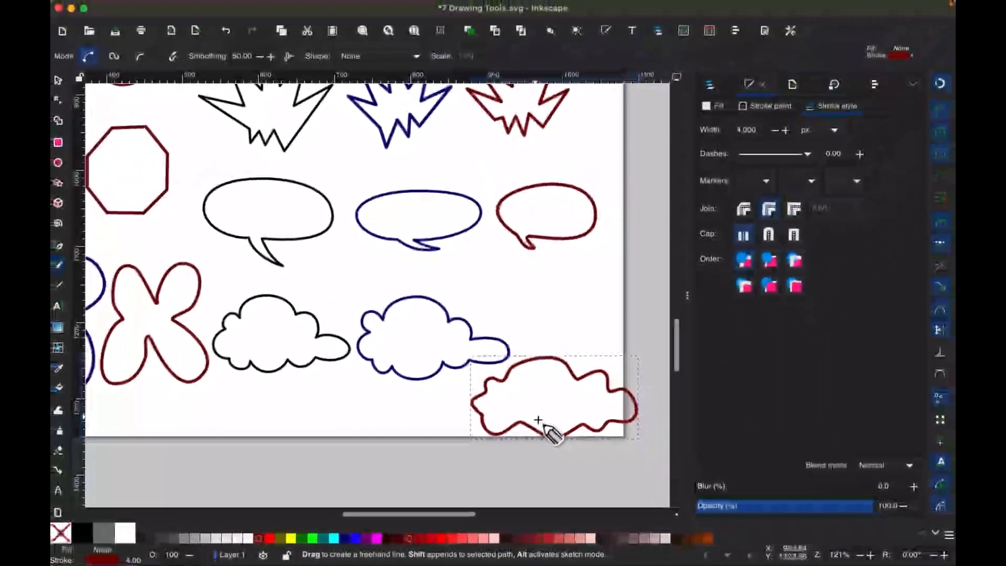
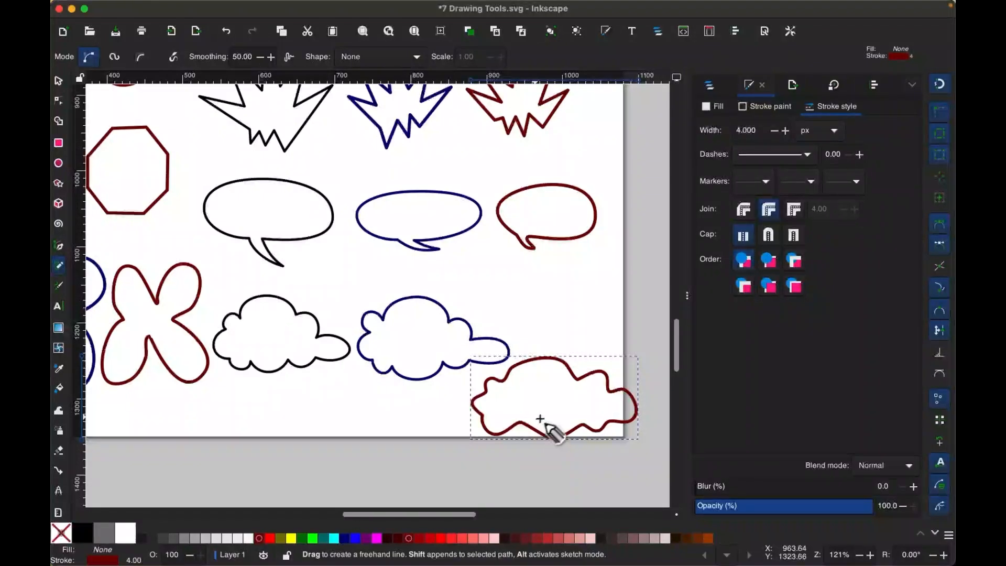
# Try a smaller closed maroon cloud freehand in the space directly below the maroon speech bubble.
pyautogui.keyDown('ctrl'); pyautogui.scroll(2, 624, 409); pyautogui.keyUp('ctrl')
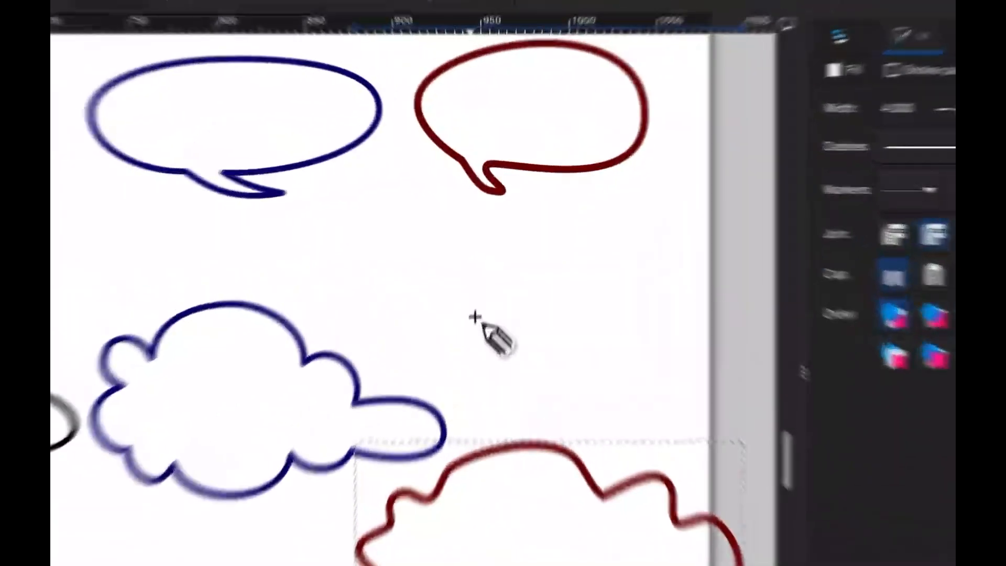
pyautogui.moveTo(470, 313)
pyautogui.mouseDown()
pyautogui.moveTo(456, 262)
pyautogui.moveTo(518, 265)
pyautogui.moveTo(525, 279)
pyautogui.moveTo(548, 225)
pyautogui.moveTo(626, 244)
pyautogui.moveTo(635, 273)
pyautogui.mouseUp()
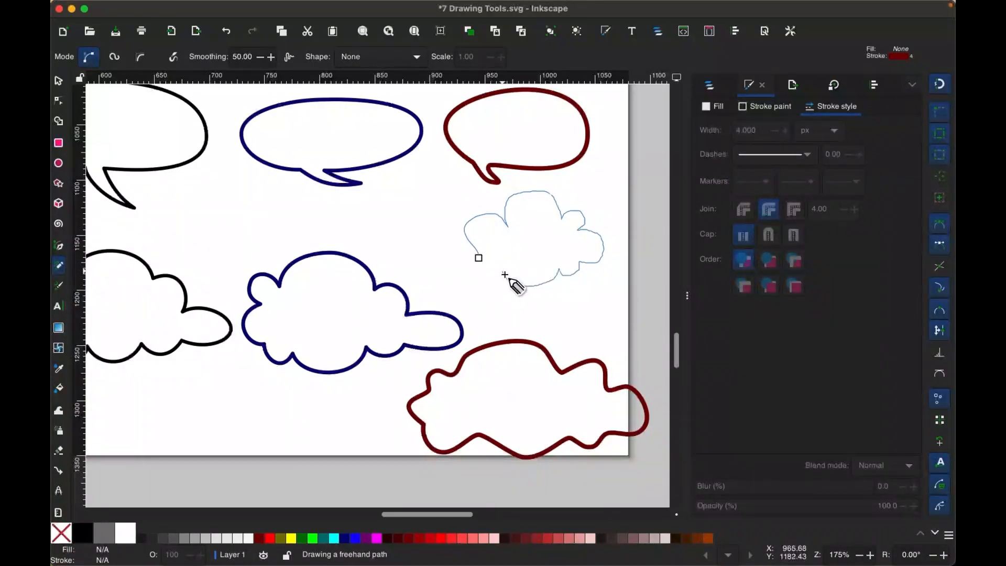
pyautogui.moveTo(479, 258); pyautogui.dragTo(478, 260)
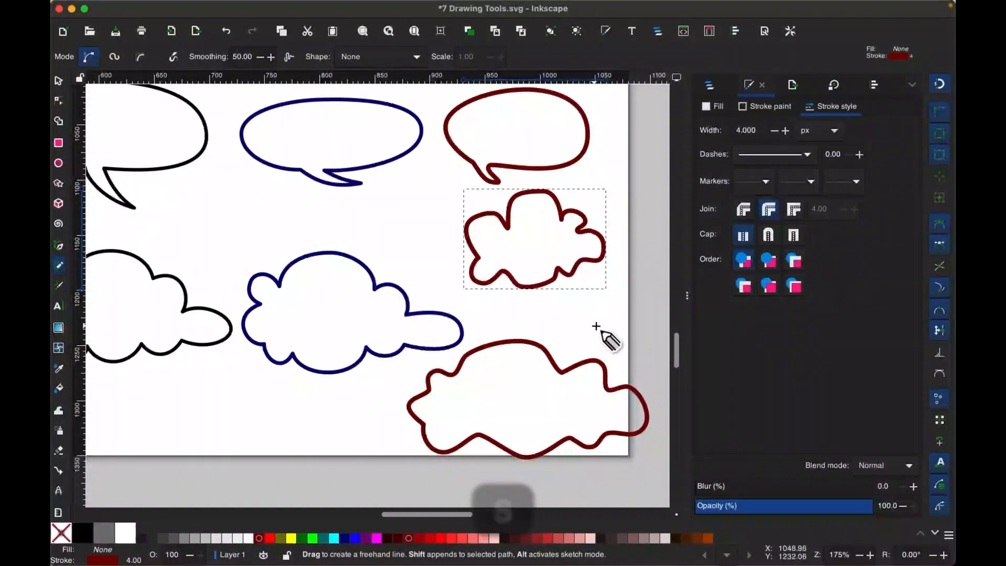
# Delete the two maroon clouds, the small one below the speech bubble and the large one overlapping the page edge.
pyautogui.press('s')
pyautogui.press('BackSpace')
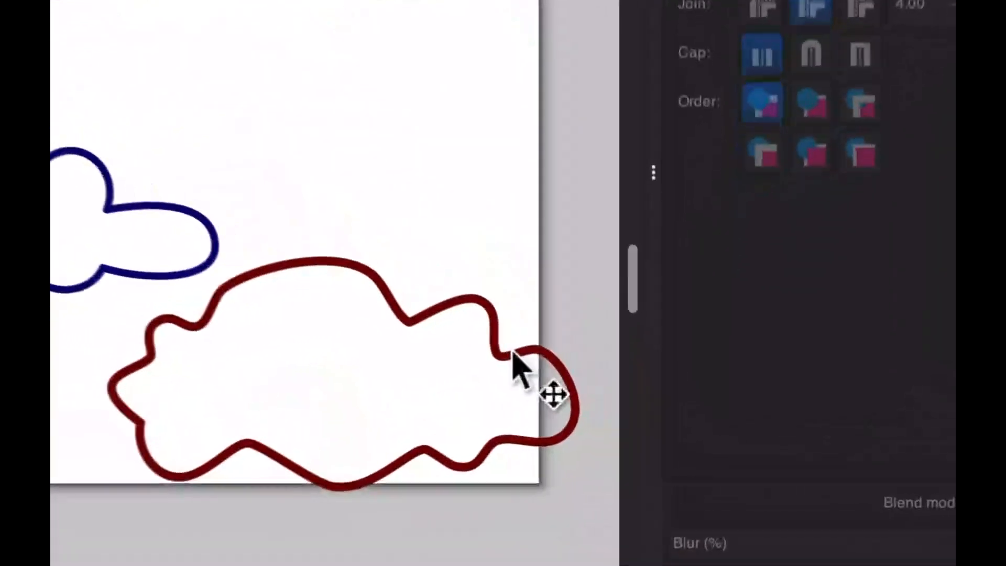
pyautogui.click(515, 359)
pyautogui.hscroll(5, 530, 380)
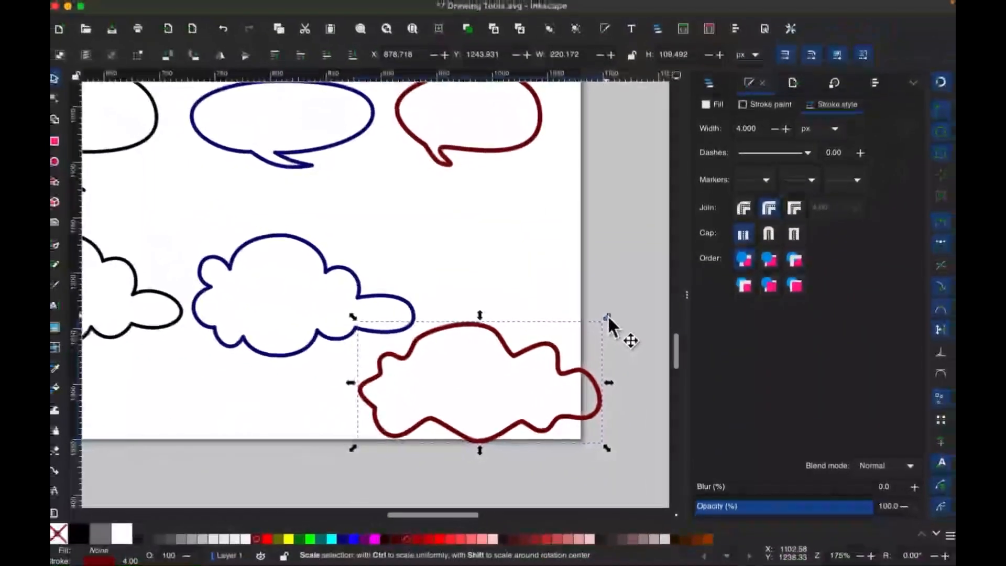
pyautogui.press('BackSpace')
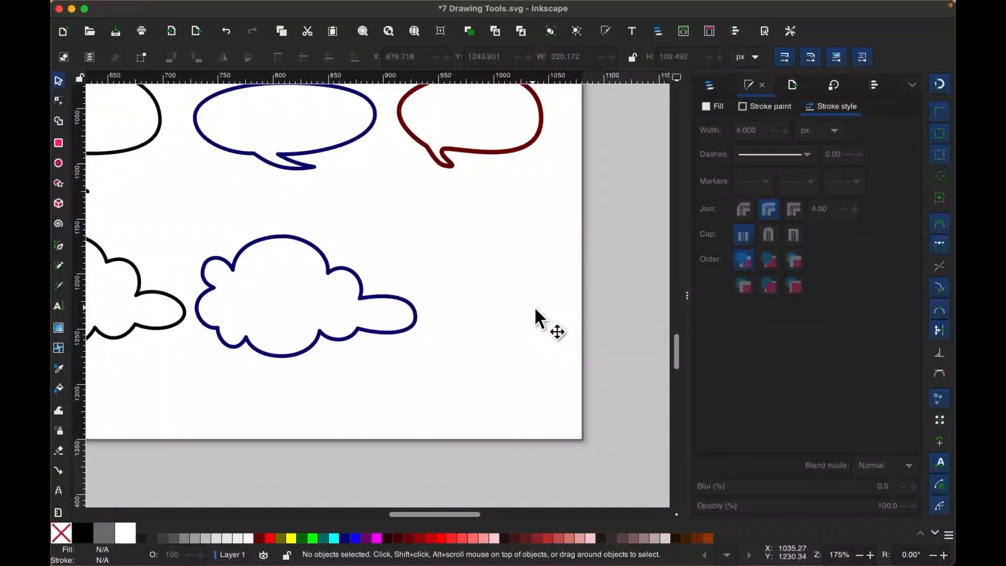
# Set the Pencil tool's smoothing to 100 and draw a closed cloud outline freehand below the maroon speech bubble.
pyautogui.press('p')
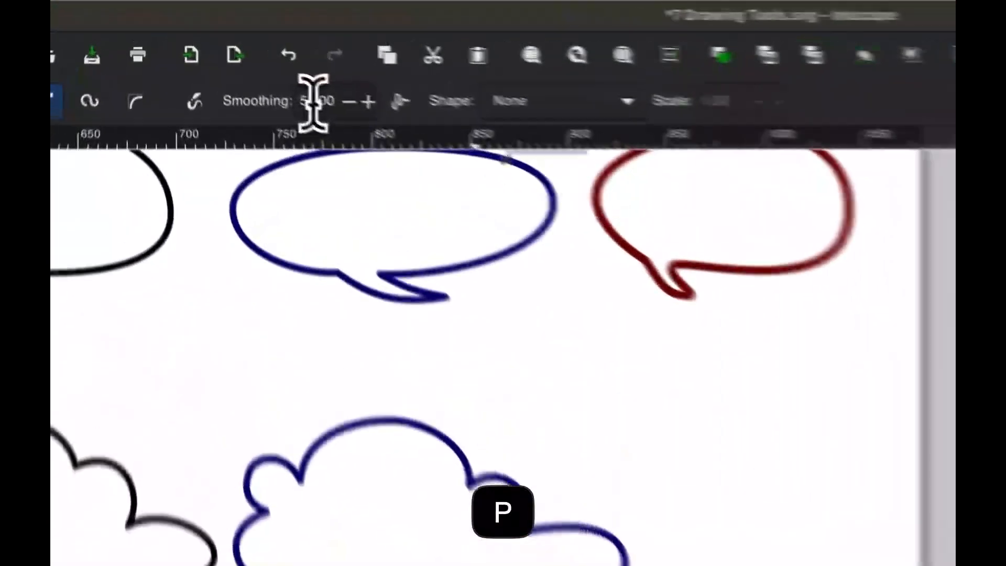
pyautogui.write('3')
pyautogui.press('Return')
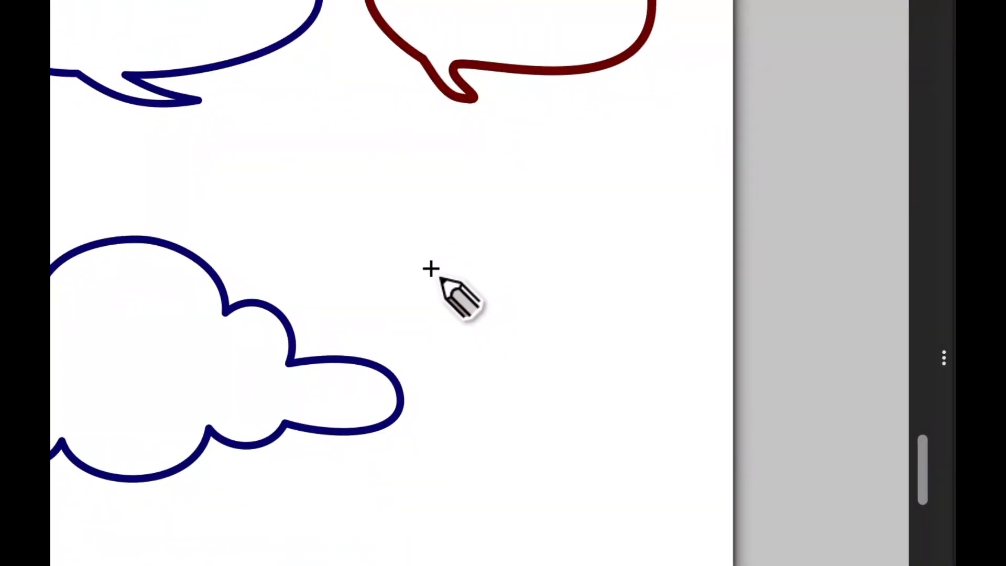
pyautogui.moveTo(426, 217)
pyautogui.mouseDown()
pyautogui.moveTo(436, 173)
pyautogui.moveTo(478, 175)
pyautogui.moveTo(490, 198)
pyautogui.moveTo(488, 175)
pyautogui.moveTo(567, 137)
pyautogui.moveTo(654, 203)
pyautogui.moveTo(681, 244)
pyautogui.mouseUp()
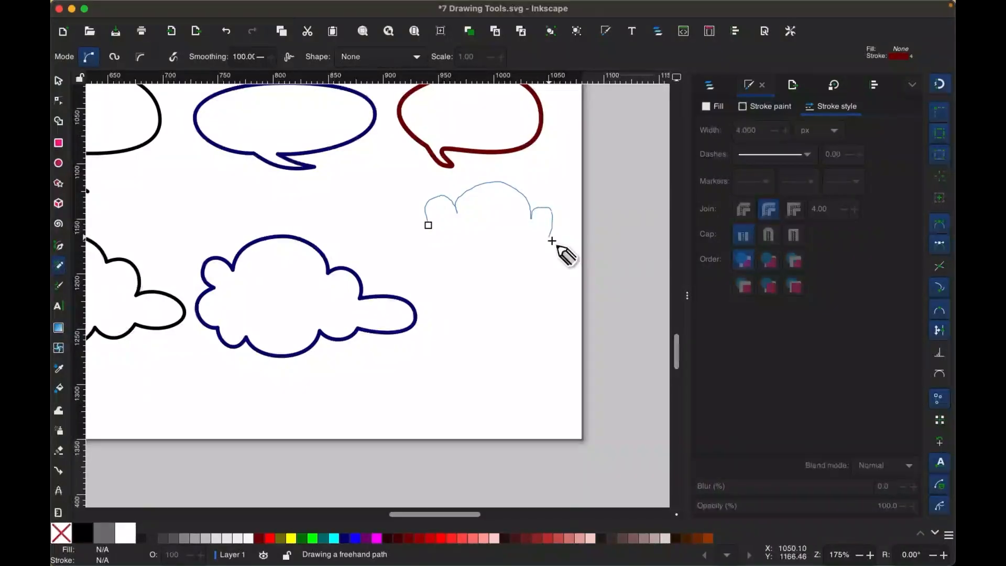
pyautogui.moveTo(552, 241)
pyautogui.mouseDown()
pyautogui.moveTo(586, 252)
pyautogui.moveTo(583, 266)
pyautogui.moveTo(534, 282)
pyautogui.moveTo(522, 274)
pyautogui.moveTo(485, 295)
pyautogui.moveTo(457, 271)
pyautogui.moveTo(428, 271)
pyautogui.mouseUp()
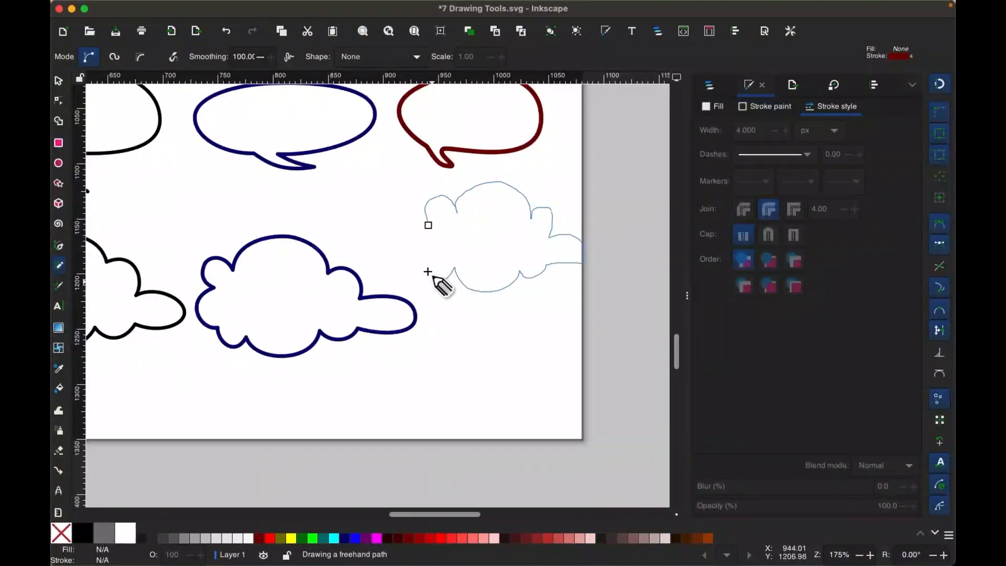
pyautogui.moveTo(424, 226); pyautogui.dragTo(430, 224)
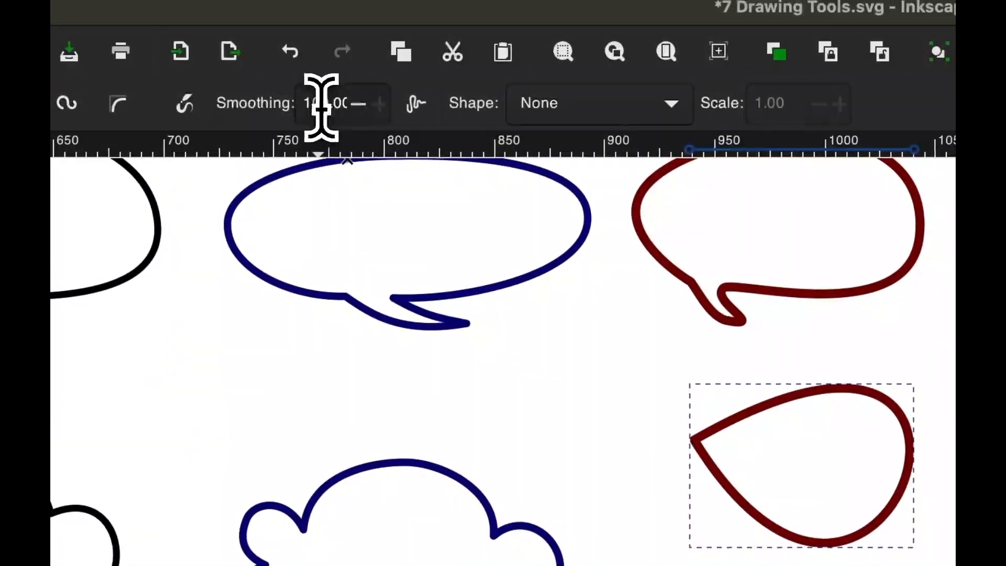
# Set the Pencil smoothing to 30 and draw a closed maroon cloud freehand near the page's lower-right corner, extending past its edge.
pyautogui.doubleClick(321, 103)
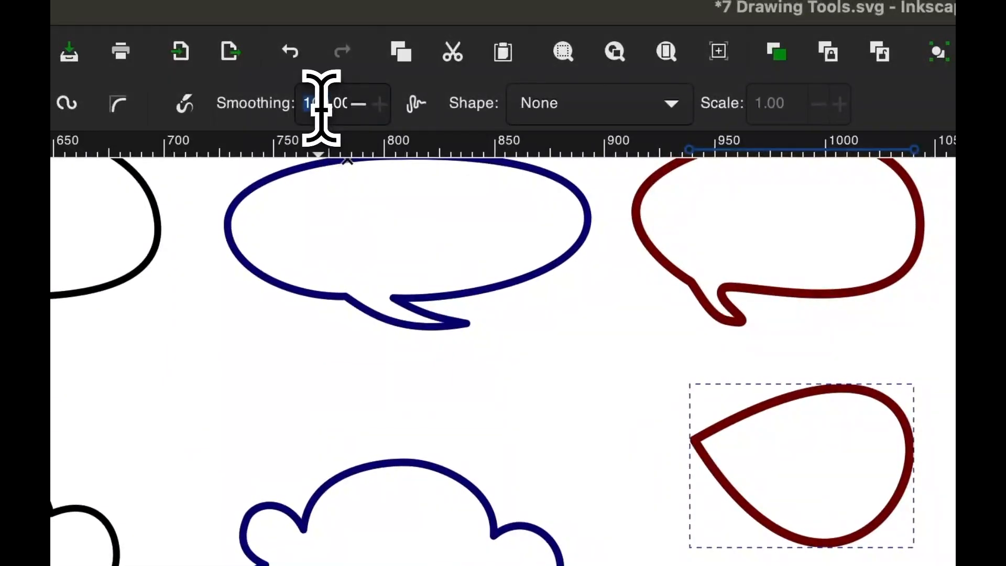
pyautogui.write('30')
pyautogui.press('Return')
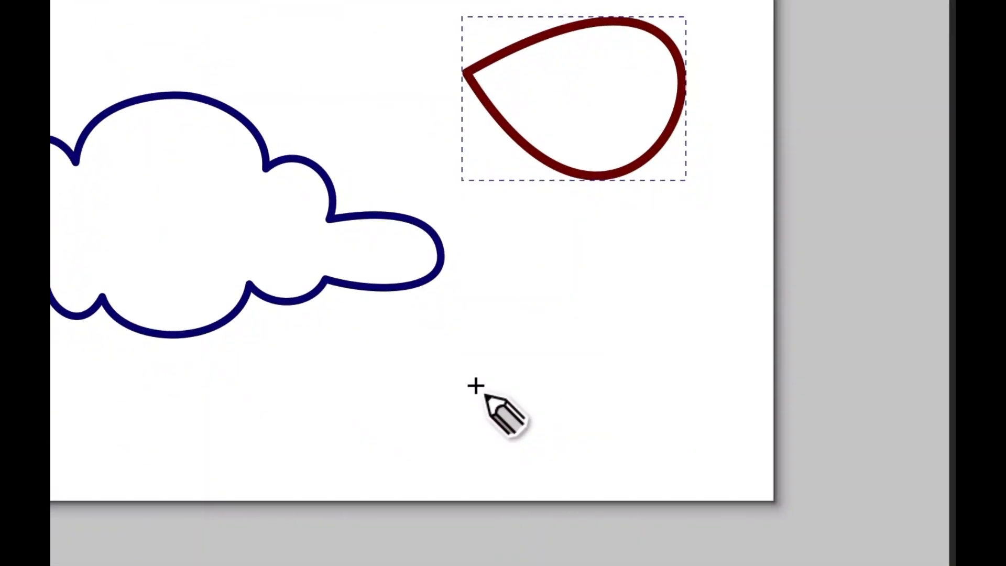
pyautogui.moveTo(469, 382)
pyautogui.mouseDown()
pyautogui.moveTo(508, 300)
pyautogui.moveTo(547, 276)
pyautogui.moveTo(557, 291)
pyautogui.moveTo(571, 256)
pyautogui.moveTo(689, 257)
pyautogui.moveTo(709, 300)
pyautogui.mouseUp()
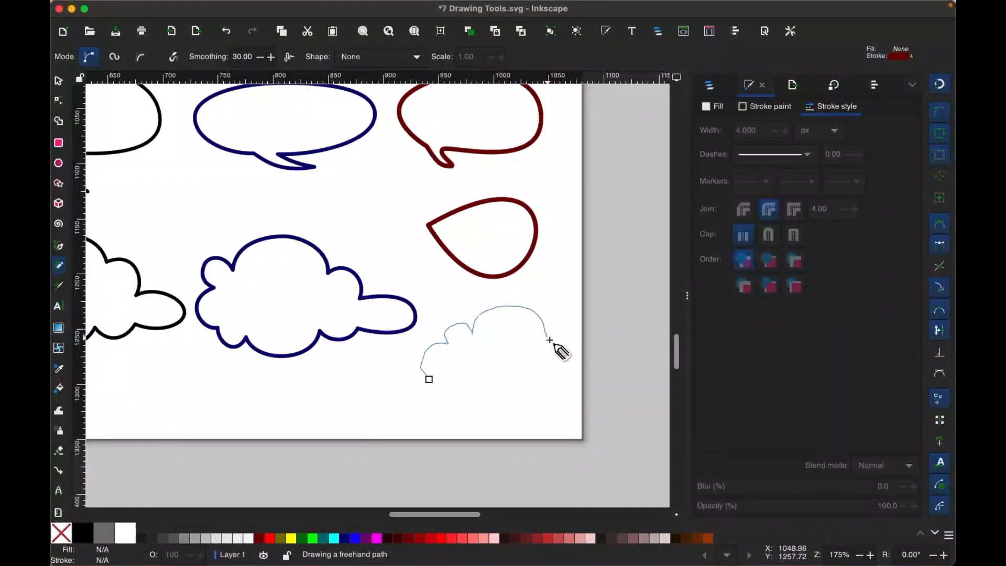
pyautogui.moveTo(550, 340)
pyautogui.mouseDown()
pyautogui.moveTo(580, 335)
pyautogui.moveTo(582, 349)
pyautogui.mouseUp()
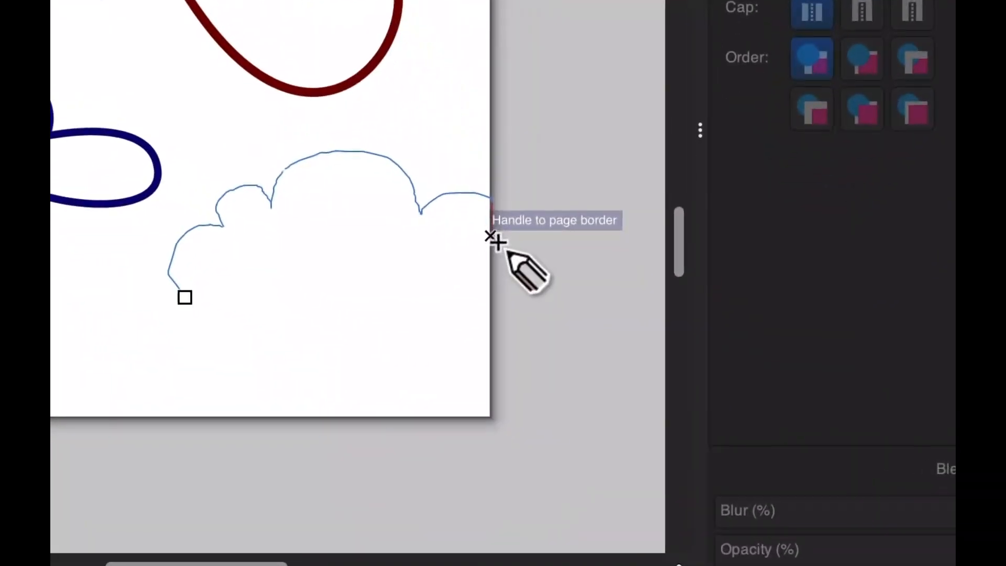
pyautogui.moveTo(497, 241)
pyautogui.mouseDown()
pyautogui.moveTo(572, 239)
pyautogui.moveTo(591, 274)
pyautogui.moveTo(568, 306)
pyautogui.moveTo(499, 313)
pyautogui.moveTo(484, 303)
pyautogui.moveTo(473, 332)
pyautogui.moveTo(435, 337)
pyautogui.moveTo(419, 310)
pyautogui.mouseUp()
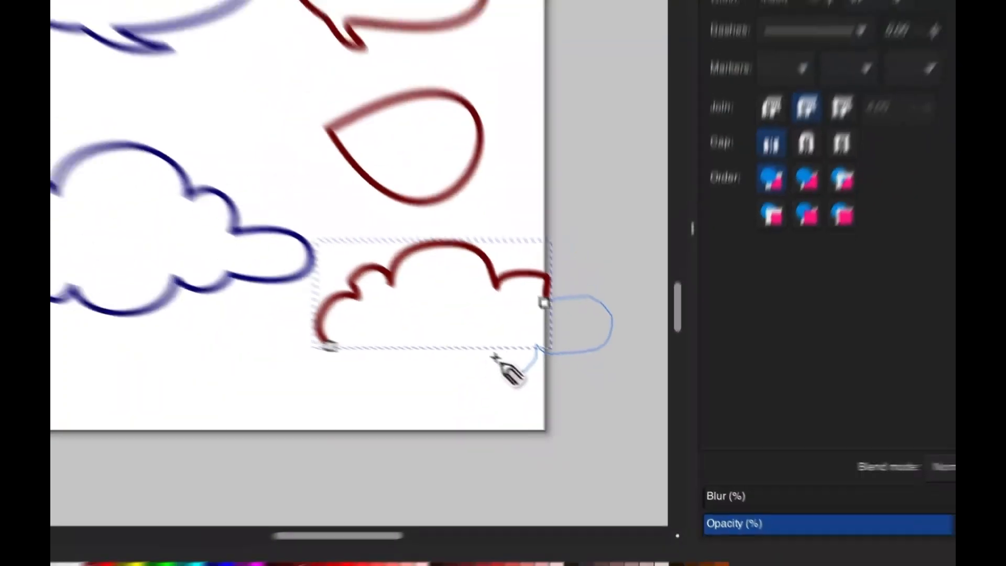
pyautogui.moveTo(494, 357)
pyautogui.mouseDown()
pyautogui.moveTo(485, 378)
pyautogui.moveTo(393, 367)
pyautogui.mouseUp()
pyautogui.moveTo(441, 393); pyautogui.dragTo(429, 379)
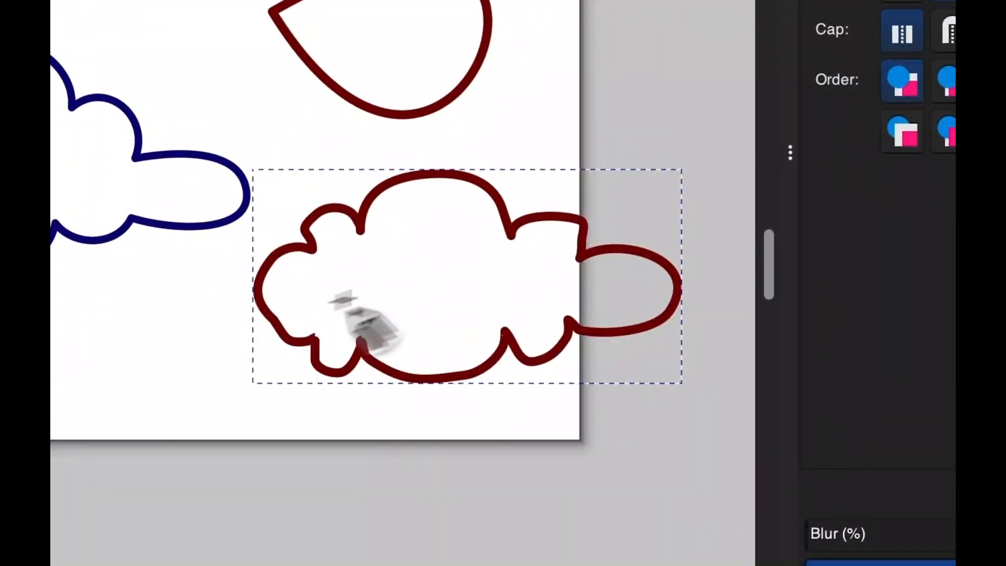
# Move the maroon cloud inside the page's lower-right corner and scale it down to roughly three quarters of its size.
pyautogui.keyDown('ctrl'); pyautogui.scroll(-2, 539, 263); pyautogui.keyUp('ctrl')
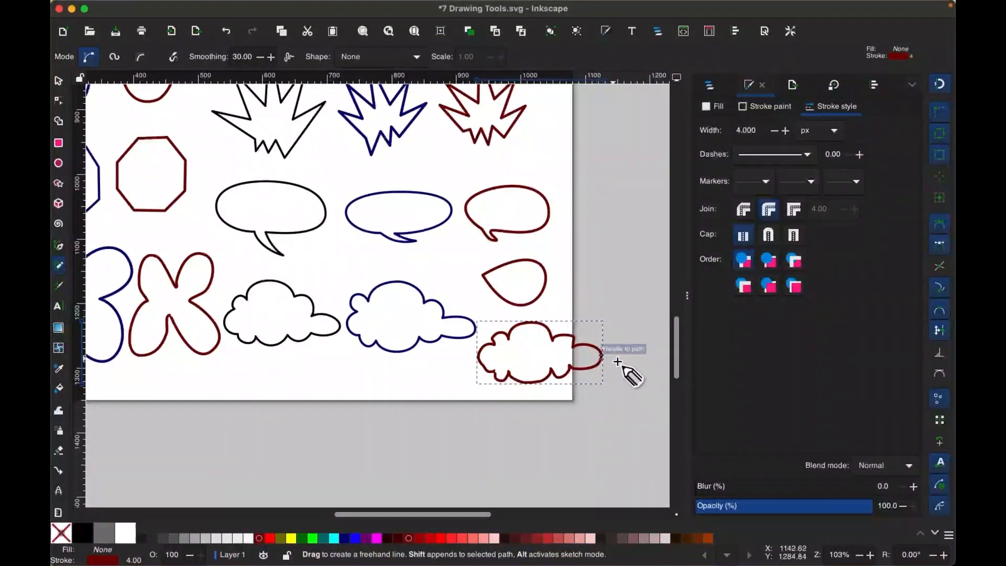
pyautogui.press('s')
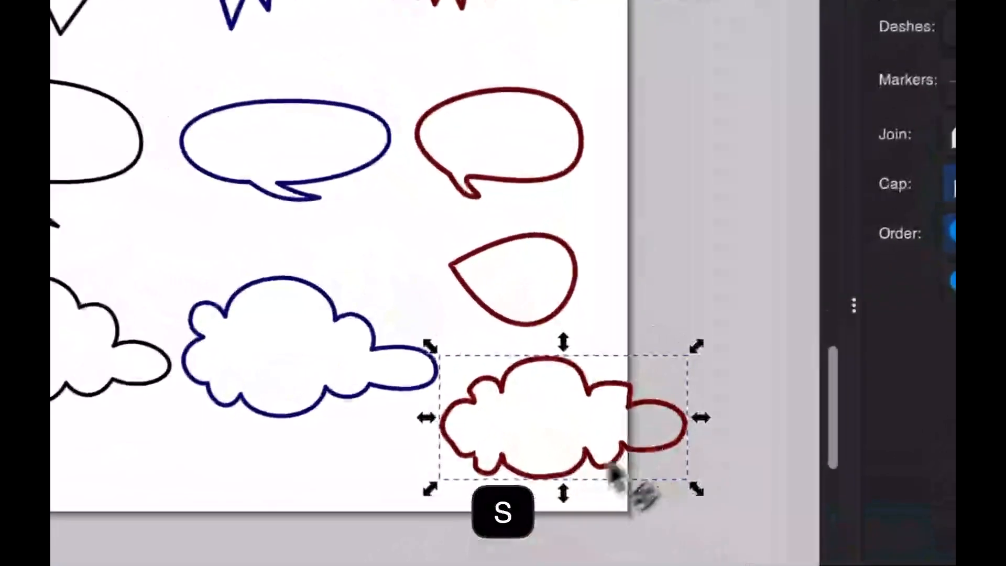
pyautogui.moveTo(610, 466)
pyautogui.mouseDown()
pyautogui.moveTo(620, 488)
pyautogui.moveTo(624, 476)
pyautogui.mouseUp()
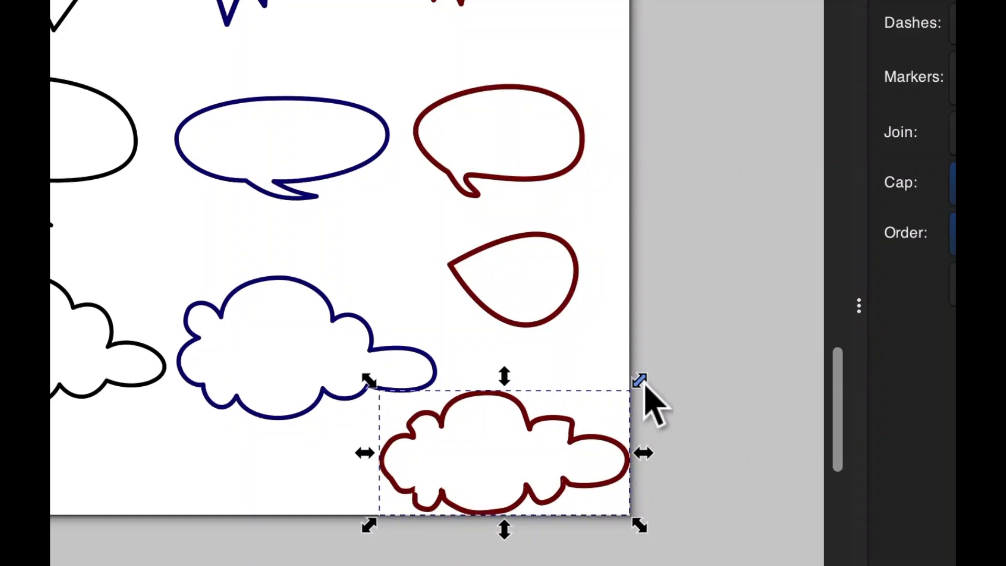
pyautogui.moveTo(639, 392); pyautogui.dragTo(574, 420)
# Delete the maroon teardrop shape below the maroon speech bubble.
pyautogui.press('BackSpace')
pyautogui.click(557, 316)
pyautogui.press('BackSpace')
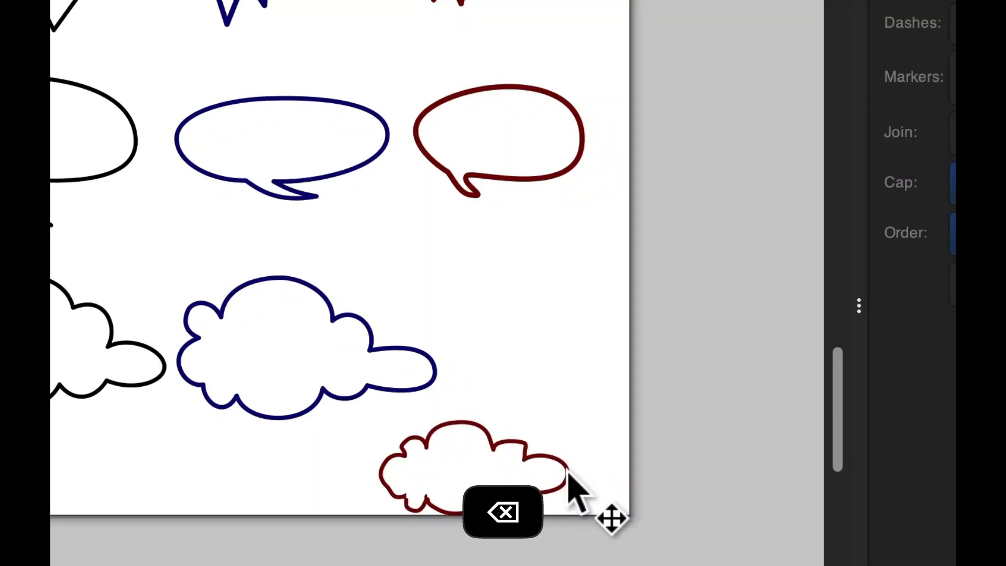
# Move the scaled-down maroon cloud to just below the maroon speech bubble and return to the Pencil tool.
pyautogui.moveTo(570, 469); pyautogui.dragTo(601, 286)
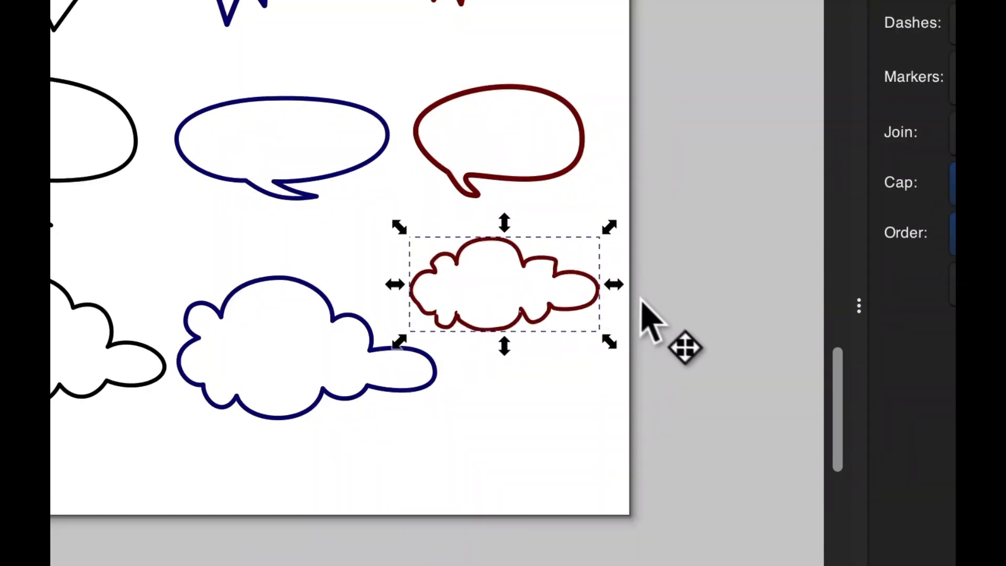
pyautogui.press('p')
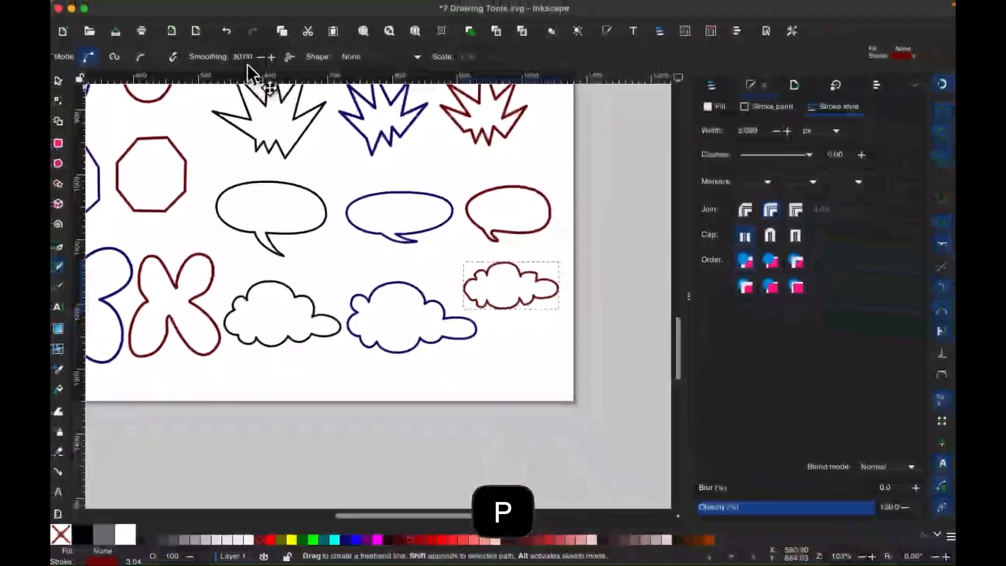